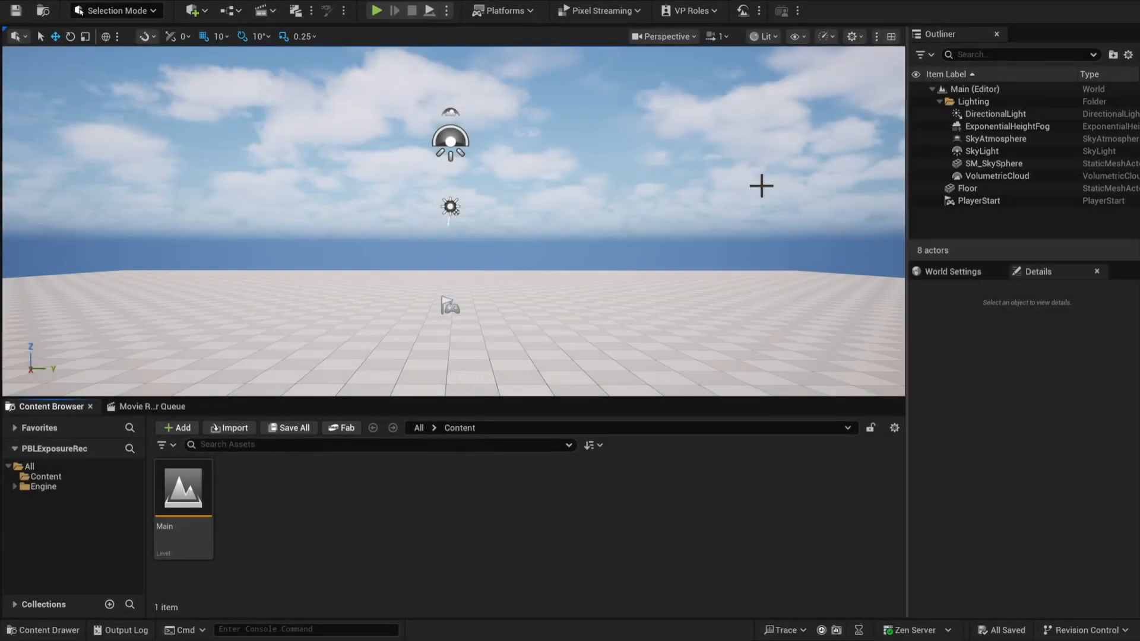
Delete all actors from the Main level, including the Lighting folder, Floor and PlayerStart
{"action": "left_click", "coordinate": [975, 101]}
{"action": "left_click", "coordinate": [983, 199], "text": "shift"}
{"action": "key", "text": "Delete"}
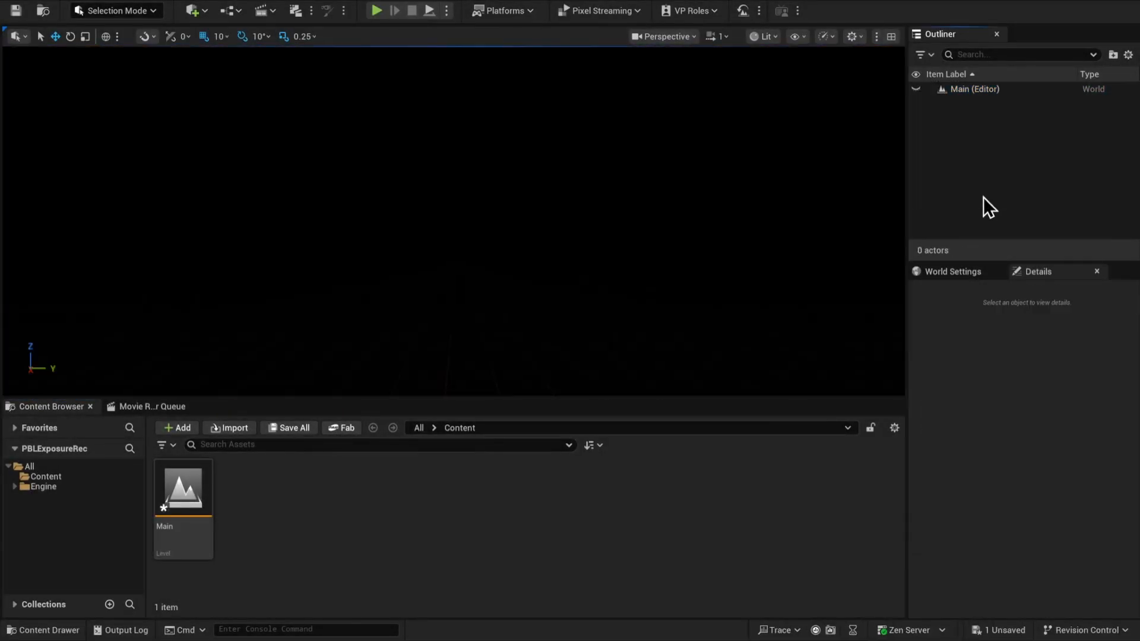
Place a plane actor in the emptied level
{"action": "left_click", "coordinate": [196, 11]}
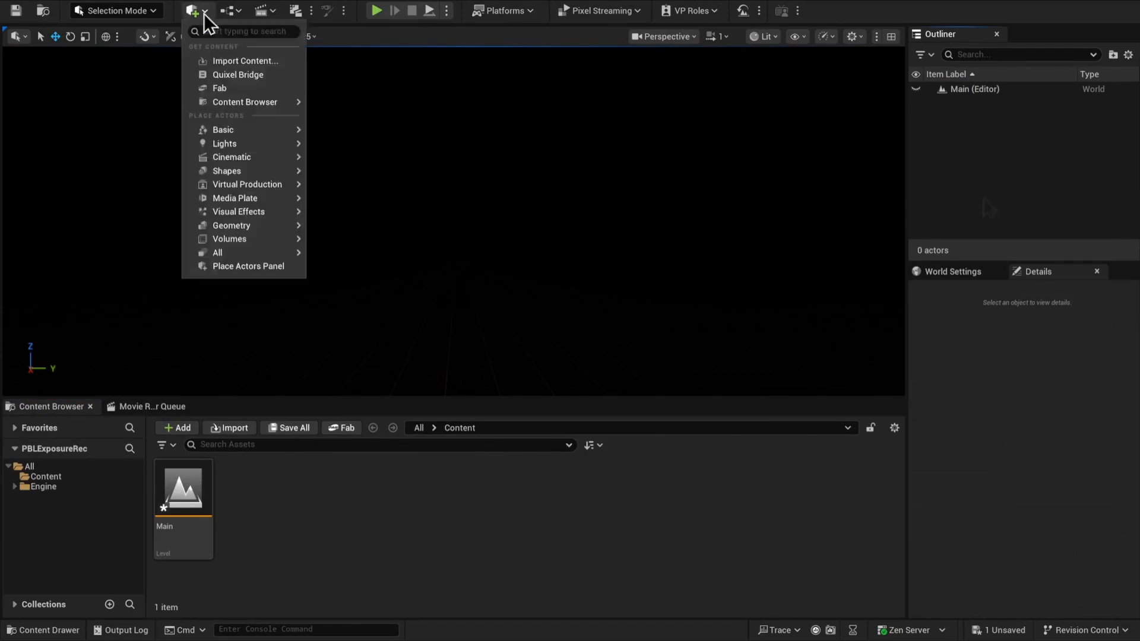
{"action": "left_click", "coordinate": [198, 13]}
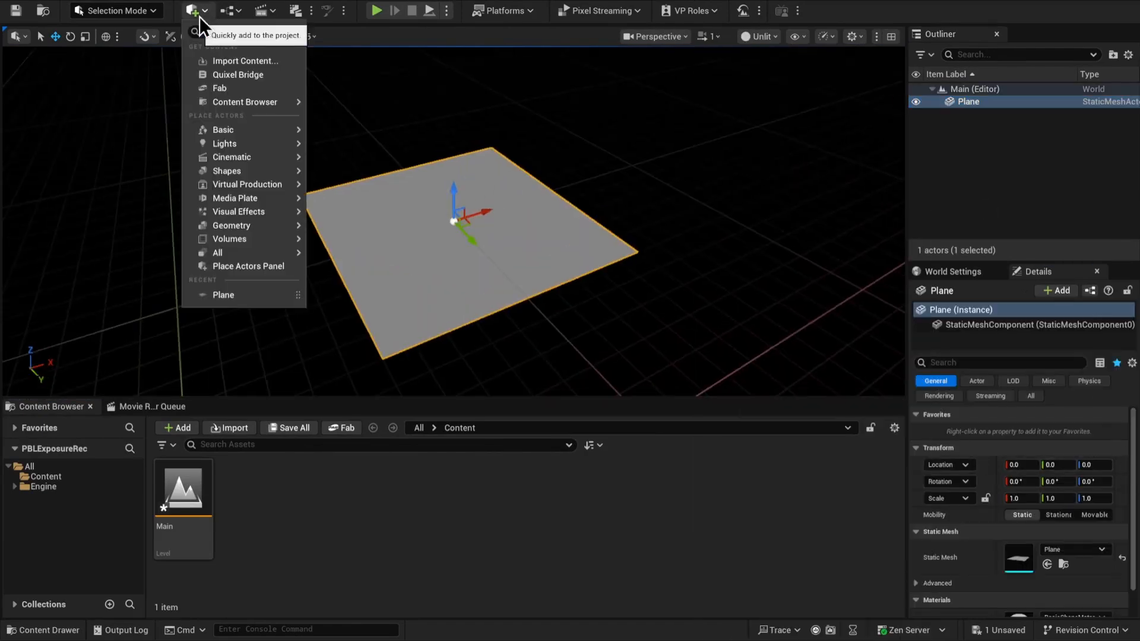
{"action": "left_click", "coordinate": [344, 184]}
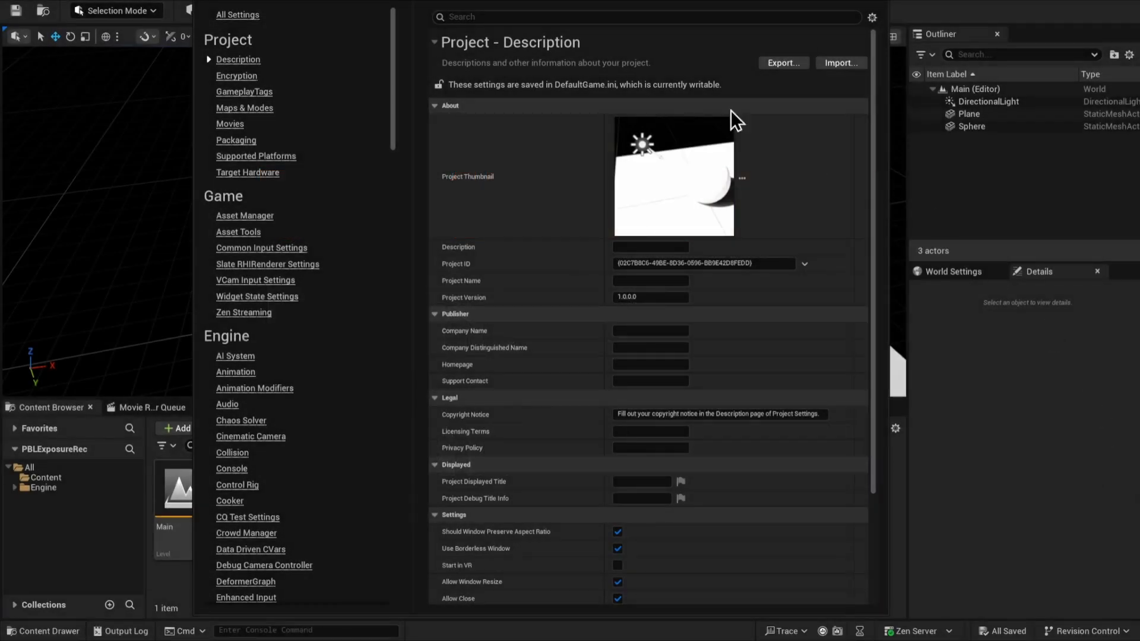
Filter the project settings for "exposure" and enable Auto Exposure in the Engine rendering defaults
{"action": "left_click", "coordinate": [587, 17]}
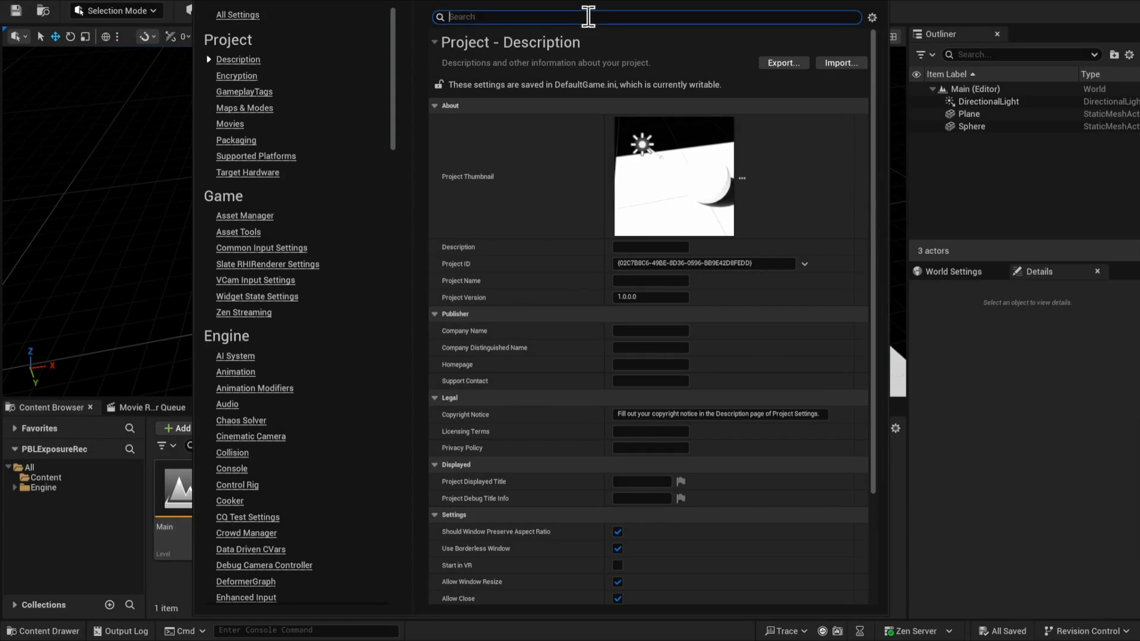
{"action": "type", "text": "ex"}
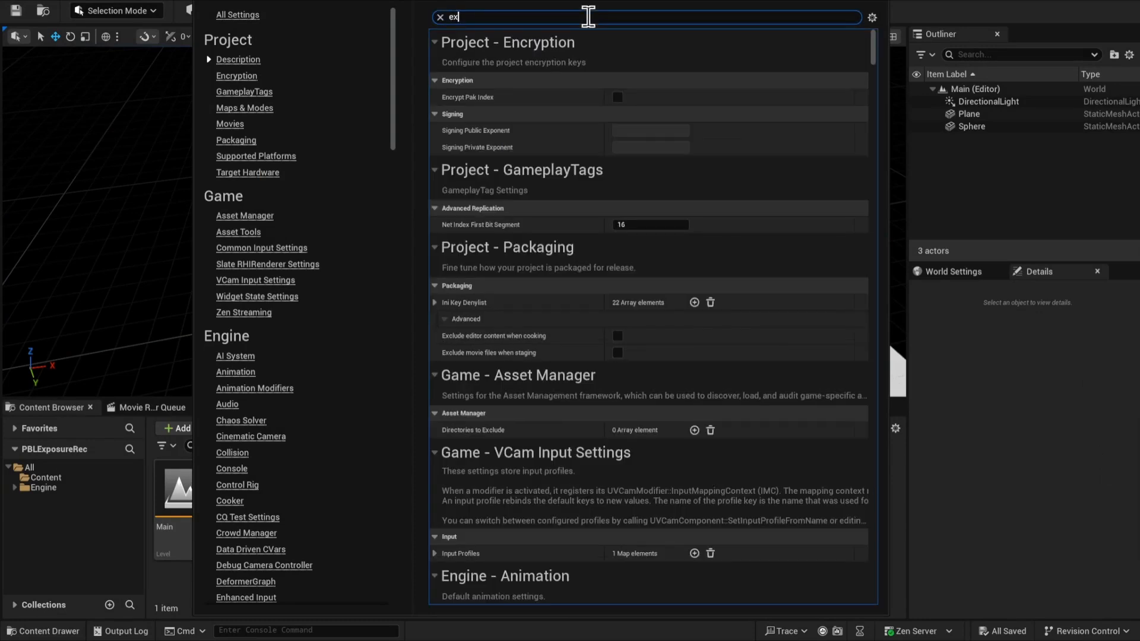
{"action": "type", "text": "posure"}
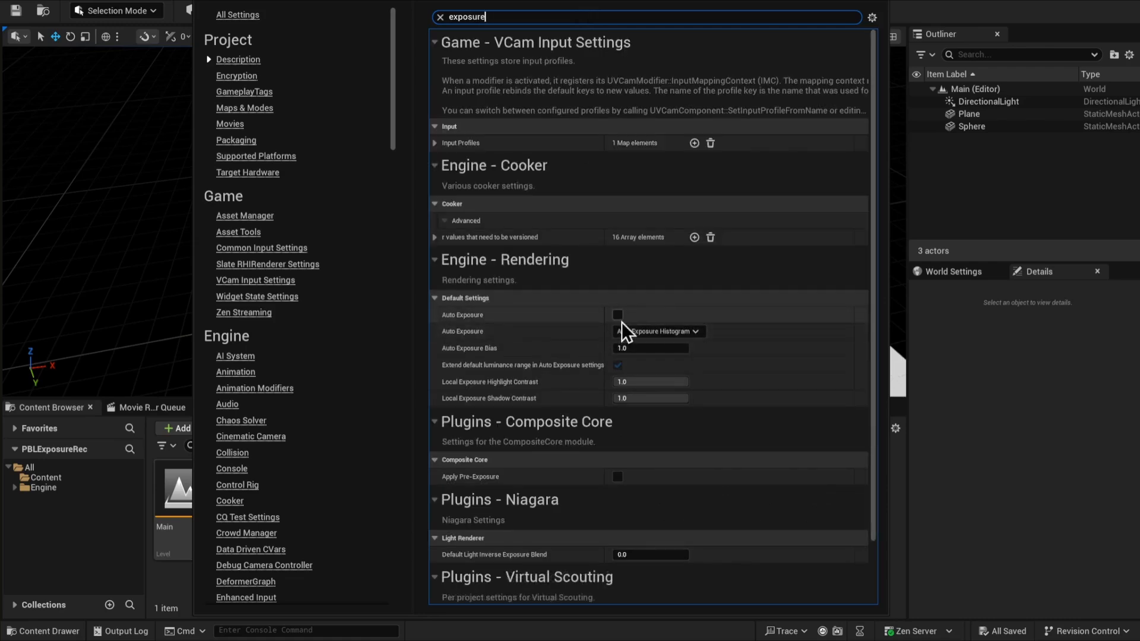
{"action": "left_click", "coordinate": [618, 318]}
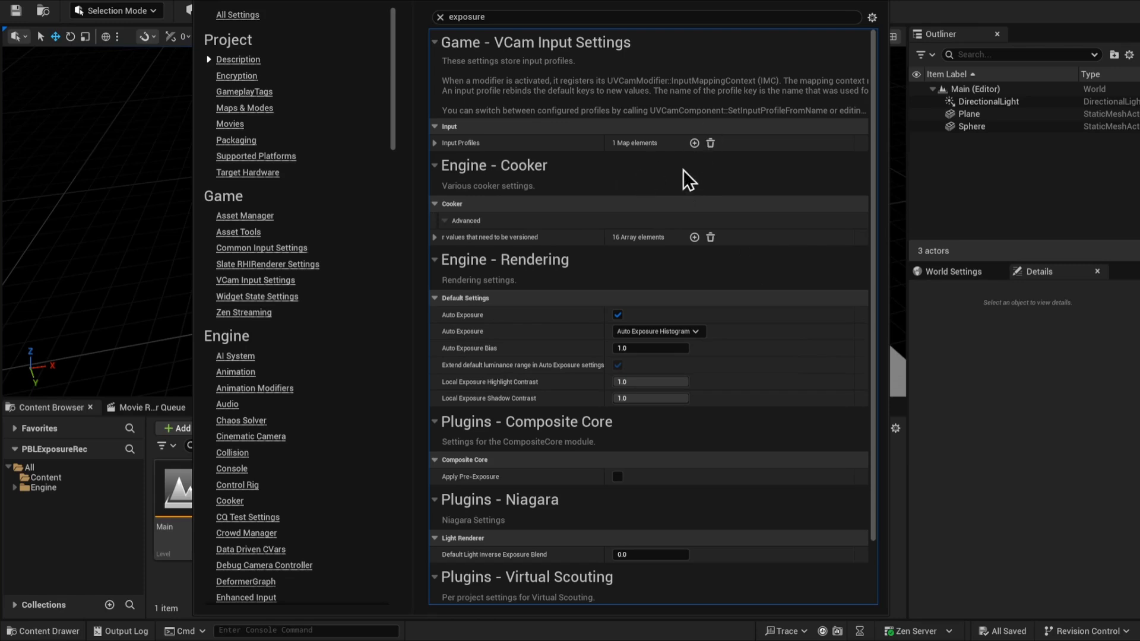
Set Local Exposure Highlight Contrast and Local Exposure Shadow Contrast both to 0.8 in the rendering defaults
{"action": "left_click", "coordinate": [665, 382]}
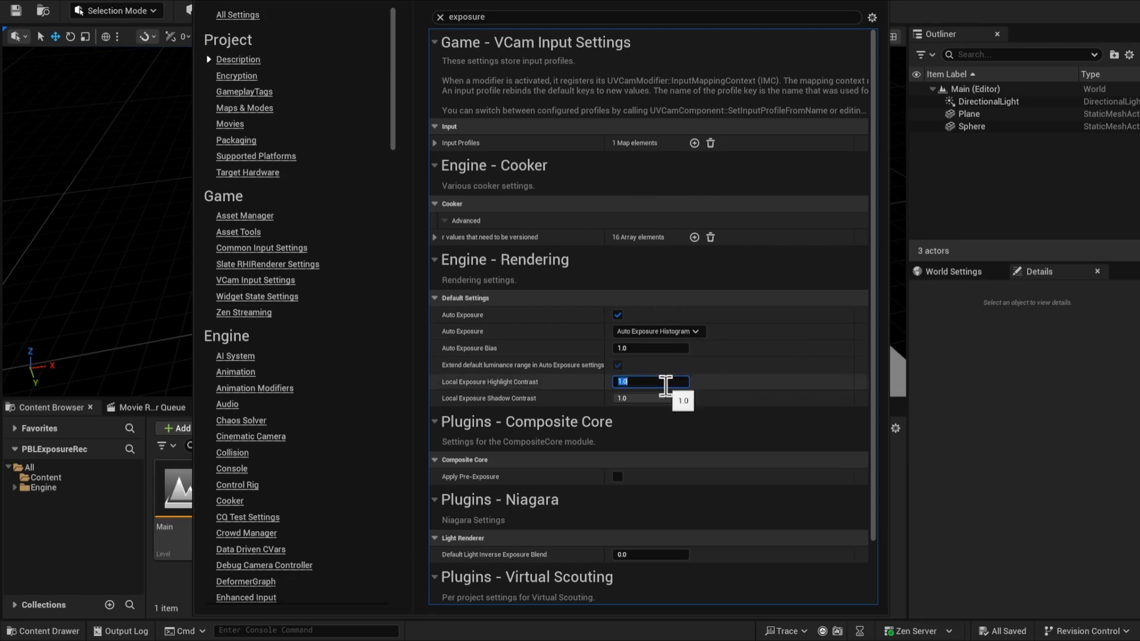
{"action": "type", "text": "0.8"}
{"action": "key", "text": "Tab"}
{"action": "type", "text": ".8"}
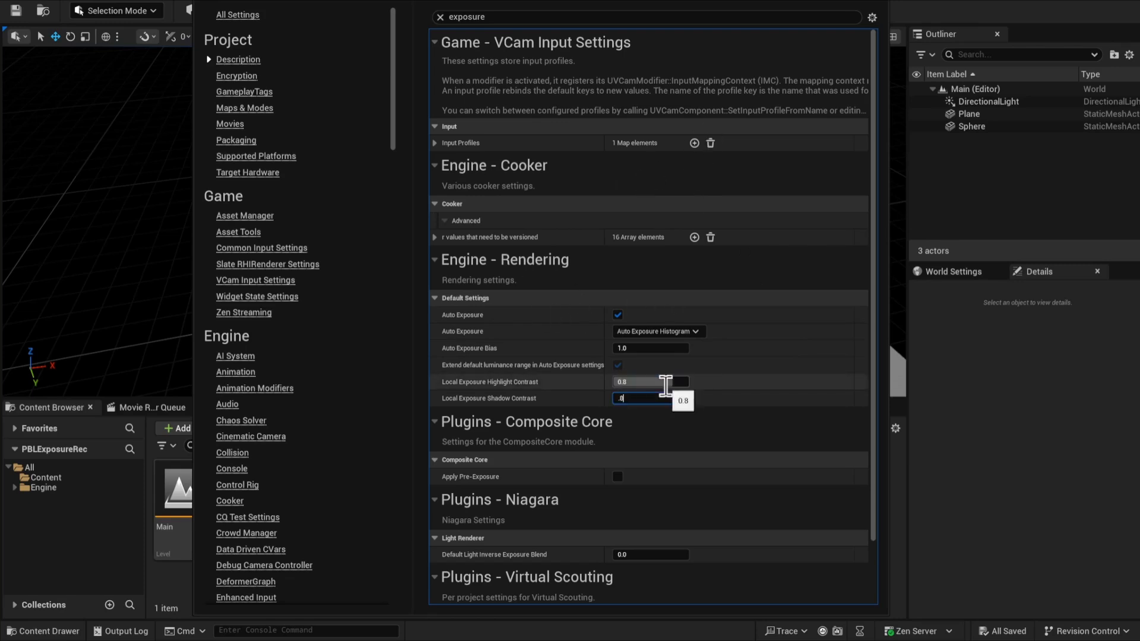
{"action": "key", "text": "Return"}
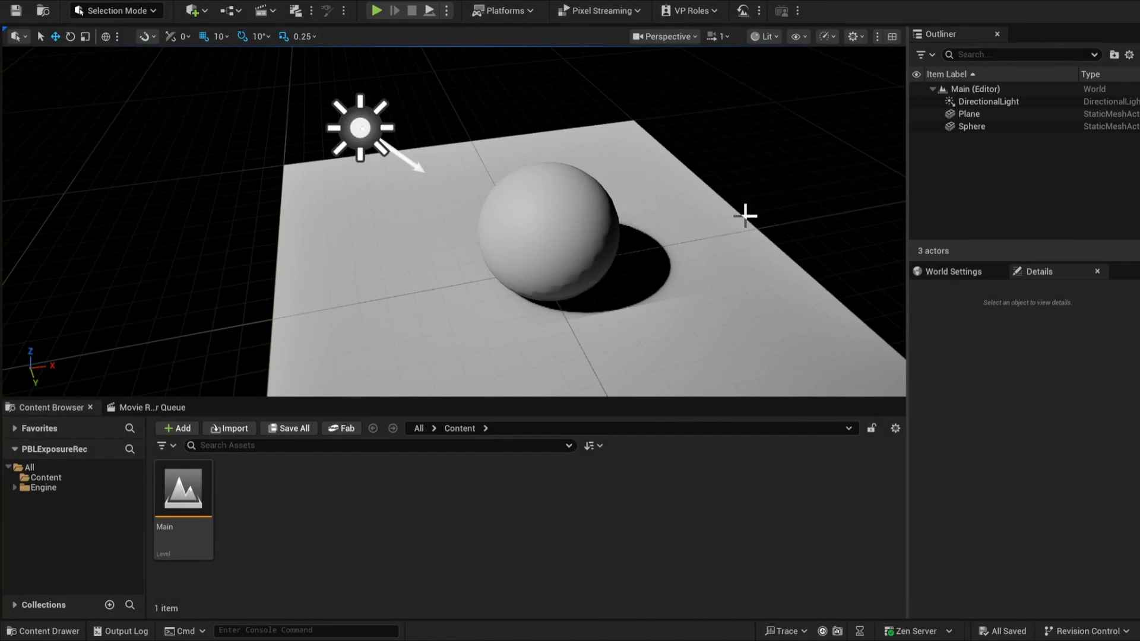
Set the directional light's intensity to 1000 lux
{"action": "left_click", "coordinate": [360, 126]}
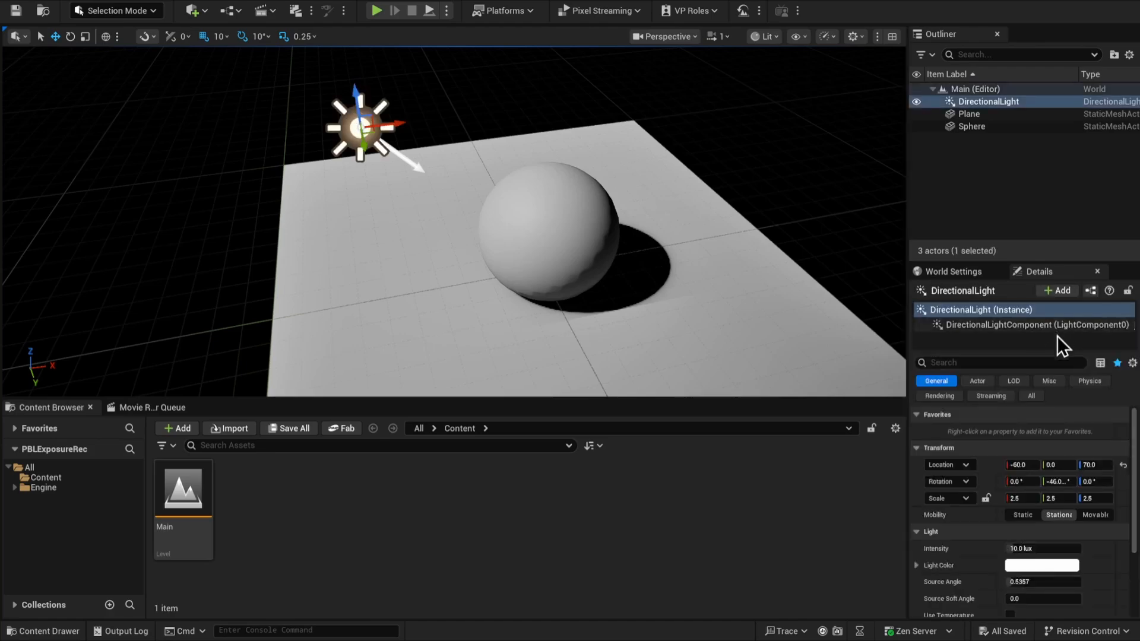
{"action": "left_click", "coordinate": [1046, 549]}
{"action": "type", "text": "1"}
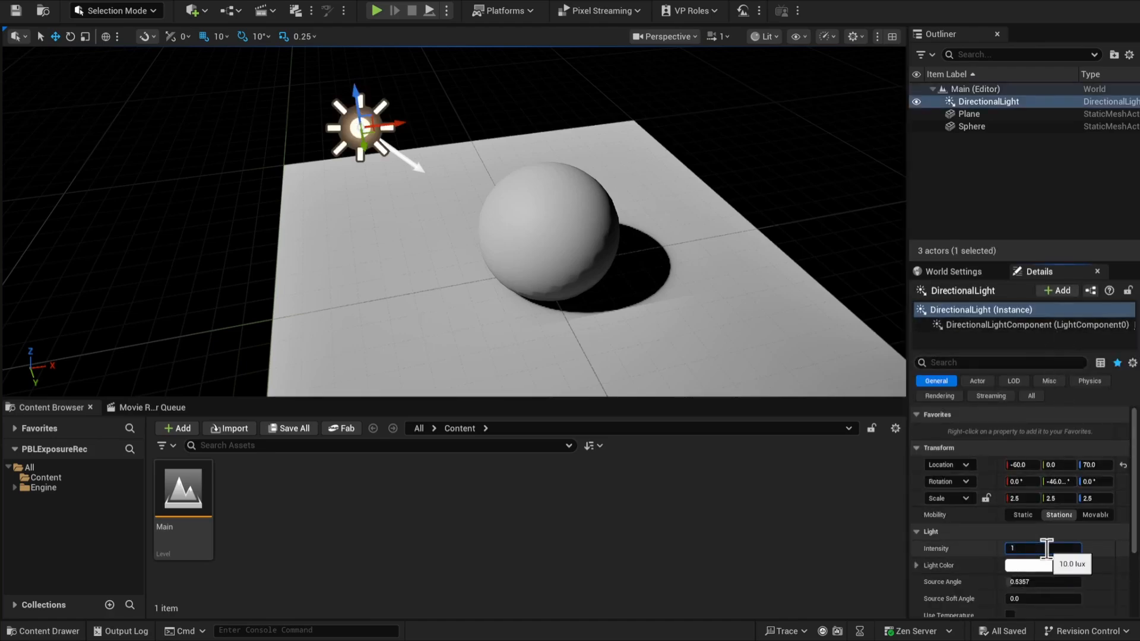
{"action": "type", "text": "000"}
{"action": "key", "text": "Return"}
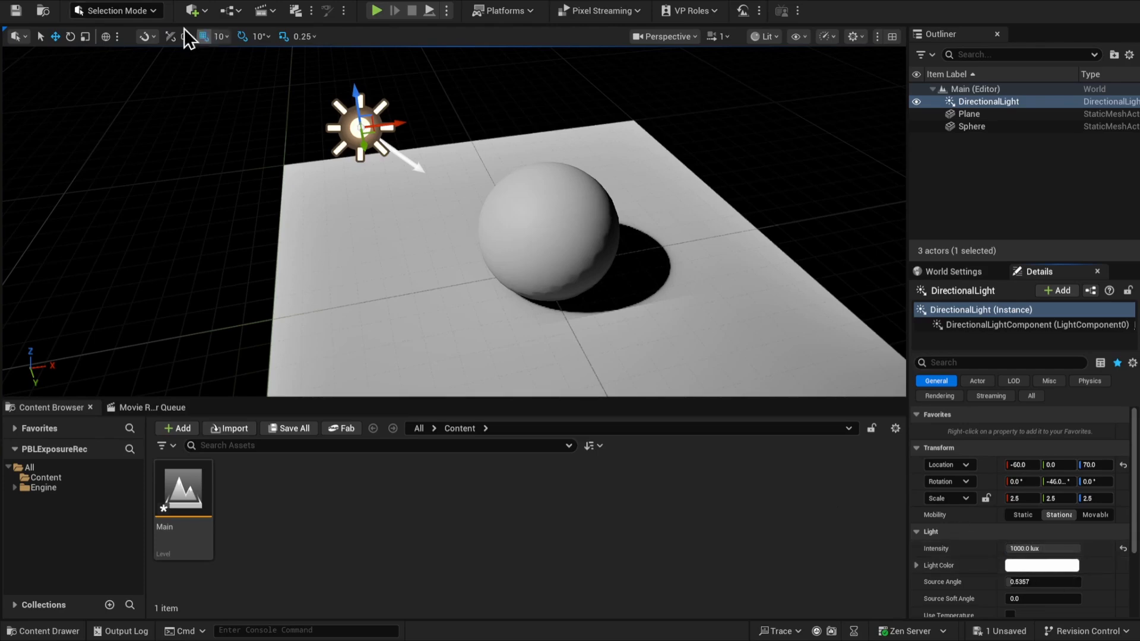
Find the exposure options in the project settings, turn off Auto Exposure and close the settings window
{"action": "left_click", "coordinate": [73, 0]}
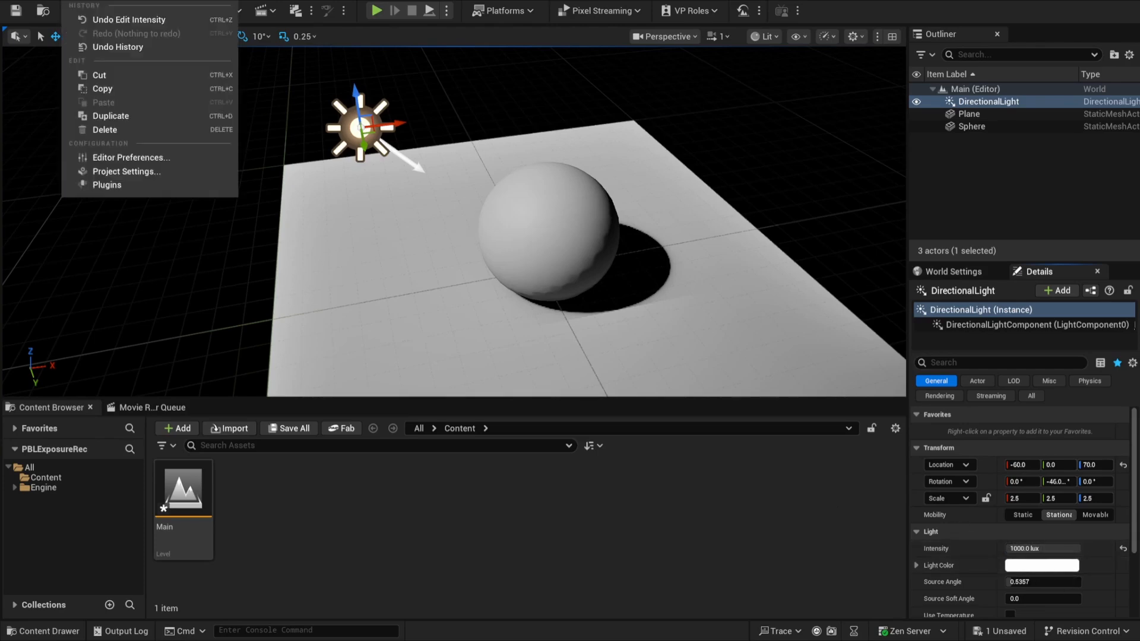
{"action": "left_click", "coordinate": [155, 171]}
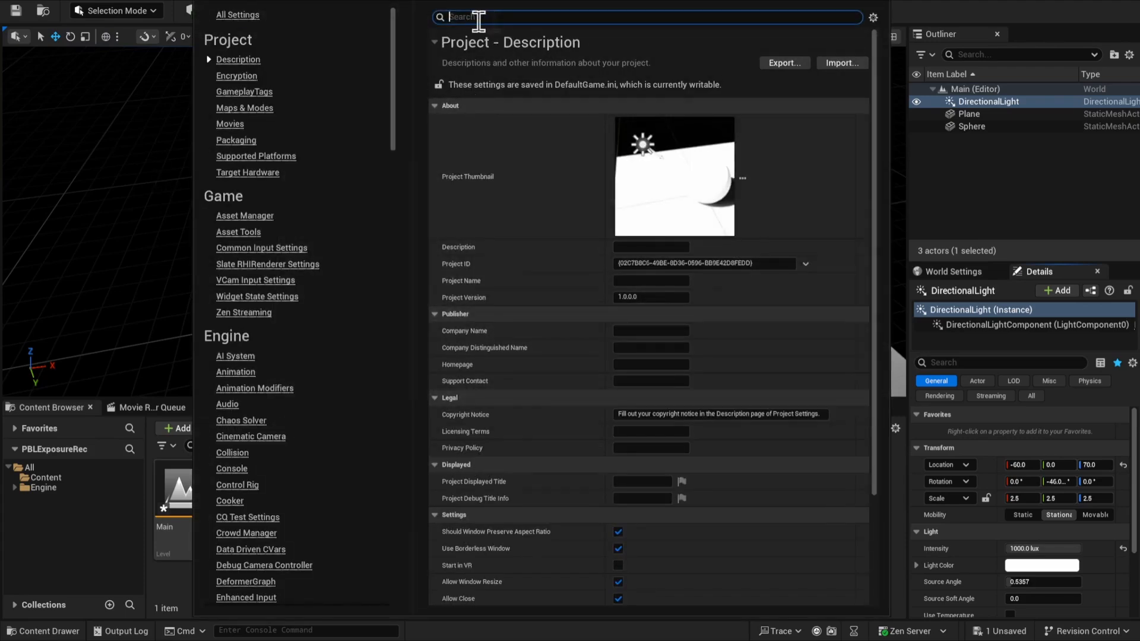
{"action": "left_click", "coordinate": [473, 22]}
{"action": "type", "text": "exposure"}
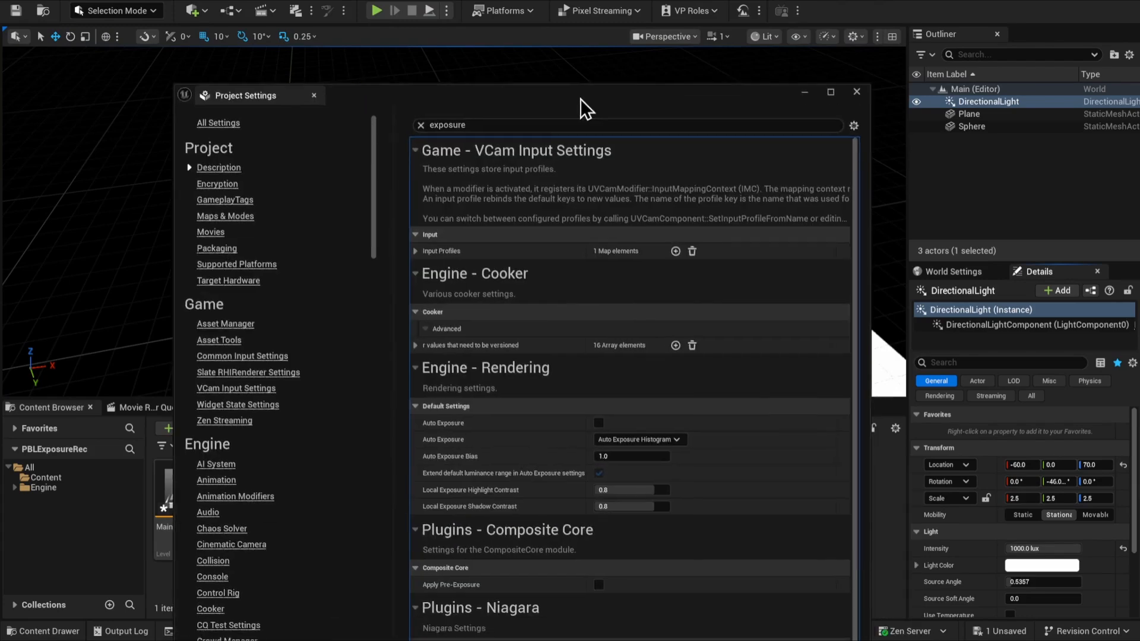
{"action": "left_click_drag", "start_coordinate": [581, 100], "coordinate": [588, 80]}
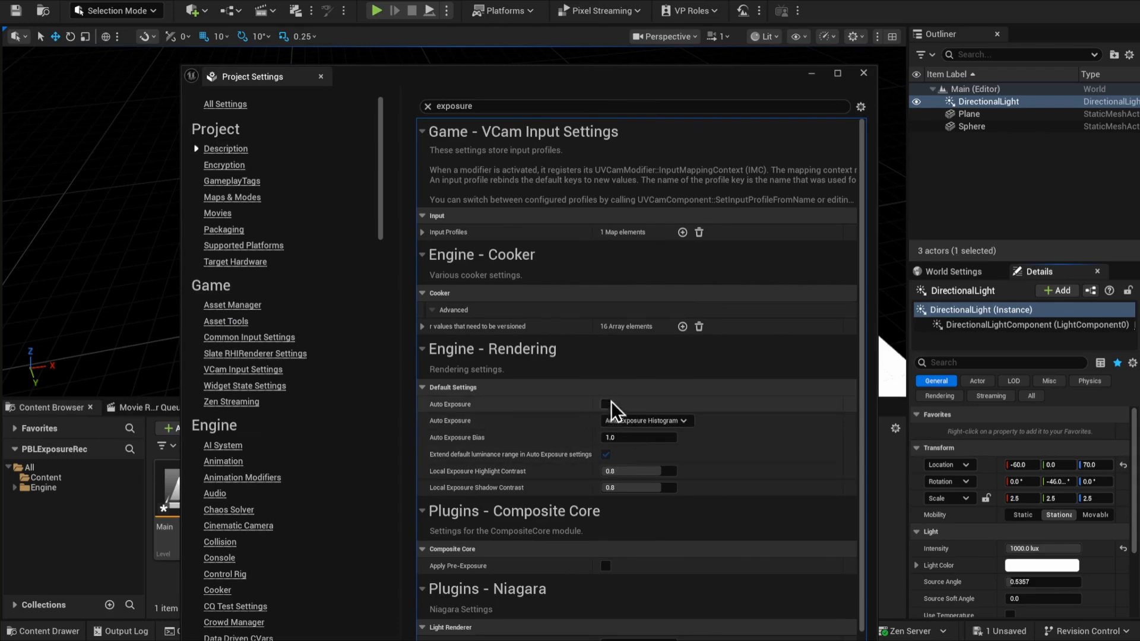
{"action": "left_click", "coordinate": [863, 73]}
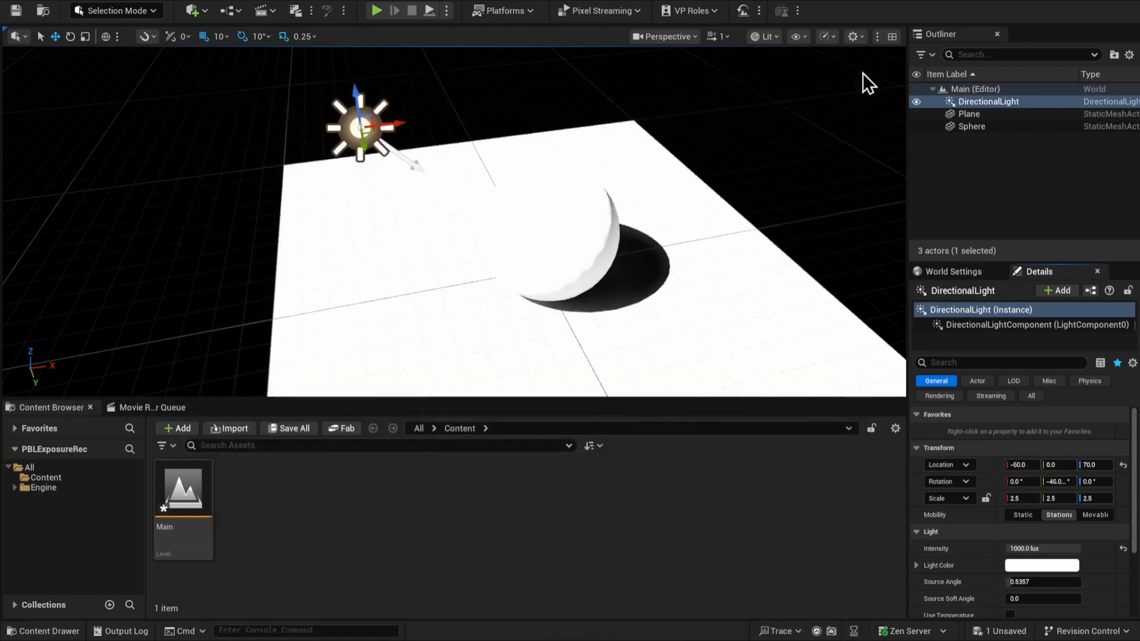
{"action": "left_click", "coordinate": [829, 179]}
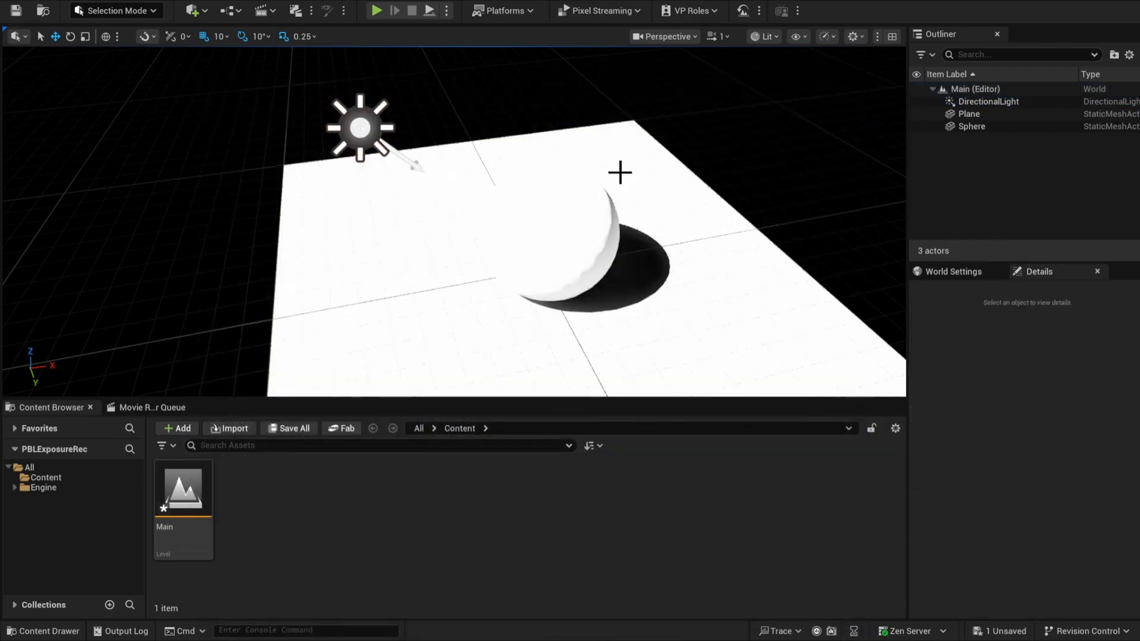
Add a Post Process Volume to the level and reset its location to the origin
{"action": "left_click", "coordinate": [205, 13]}
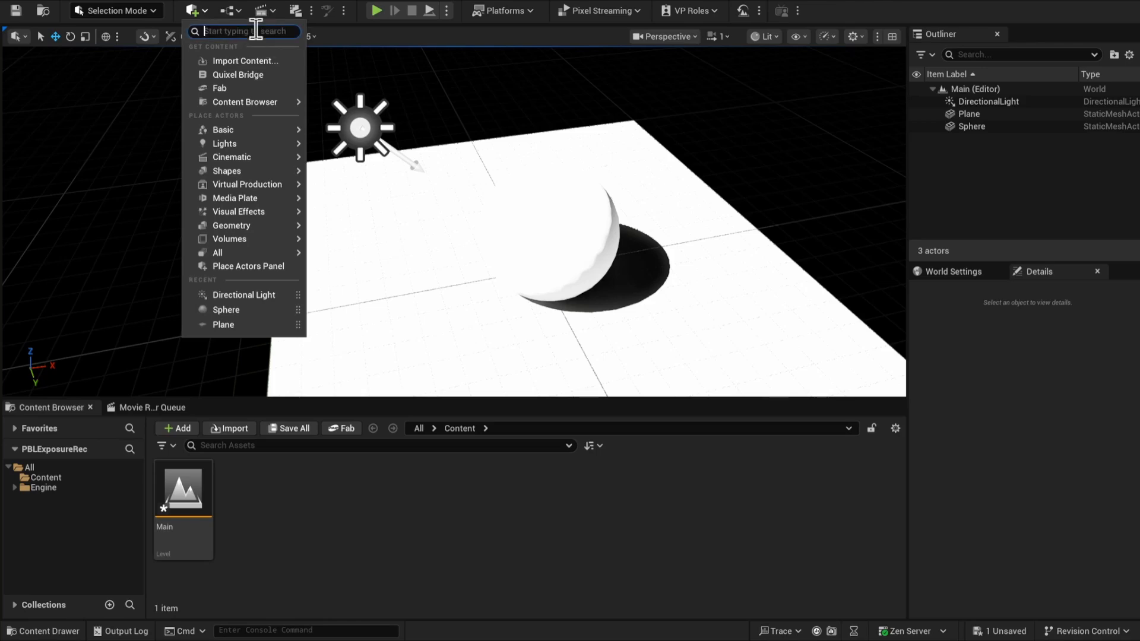
{"action": "type", "text": "post"}
{"action": "left_click", "coordinate": [255, 59]}
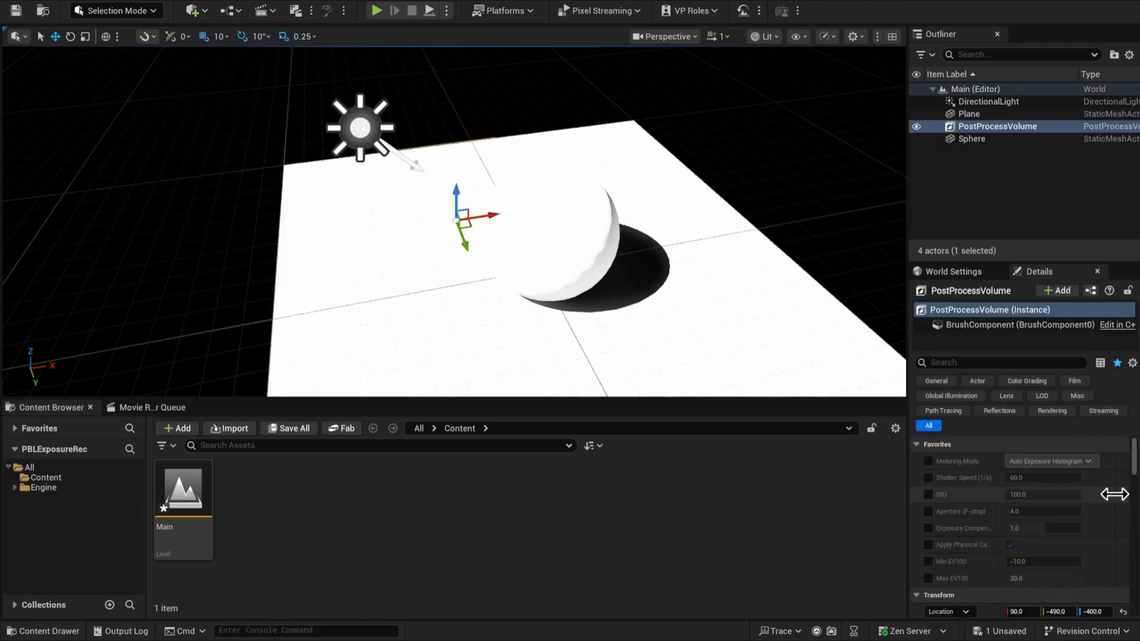
{"action": "scroll", "coordinate": [1115, 493], "scroll_direction": "down", "scroll_amount": 2}
{"action": "left_click", "coordinate": [1122, 552]}
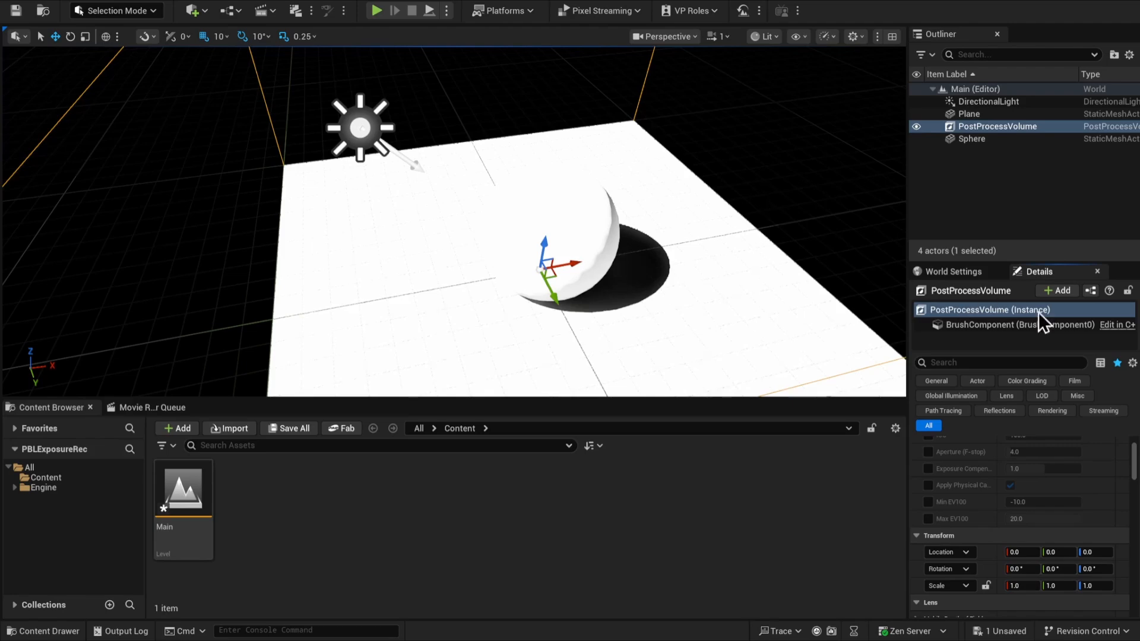
Filter the Post Process Volume's properties for "infi" and enable Infinite Extent (Unbound)
{"action": "left_click", "coordinate": [1002, 363]}
{"action": "type", "text": "infi"}
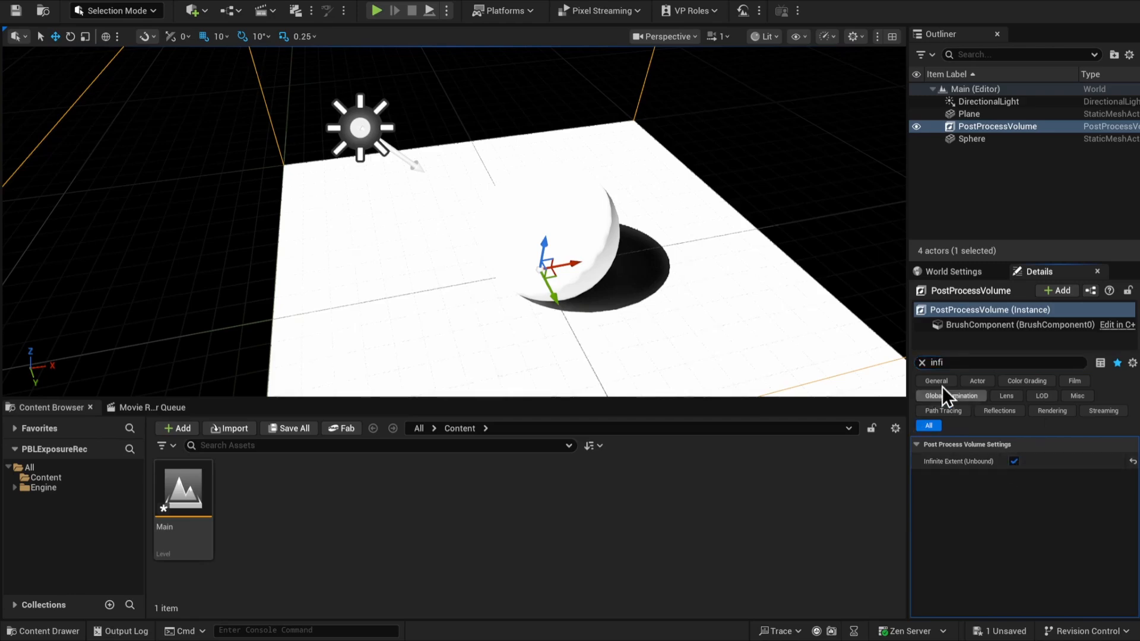
Filter the Post Process Volume's properties for "exposure" and enable the Metering Mode, Min EV100 and Max EV100 overrides
{"action": "key", "text": "ctrl+a"}
{"action": "type", "text": "exposure"}
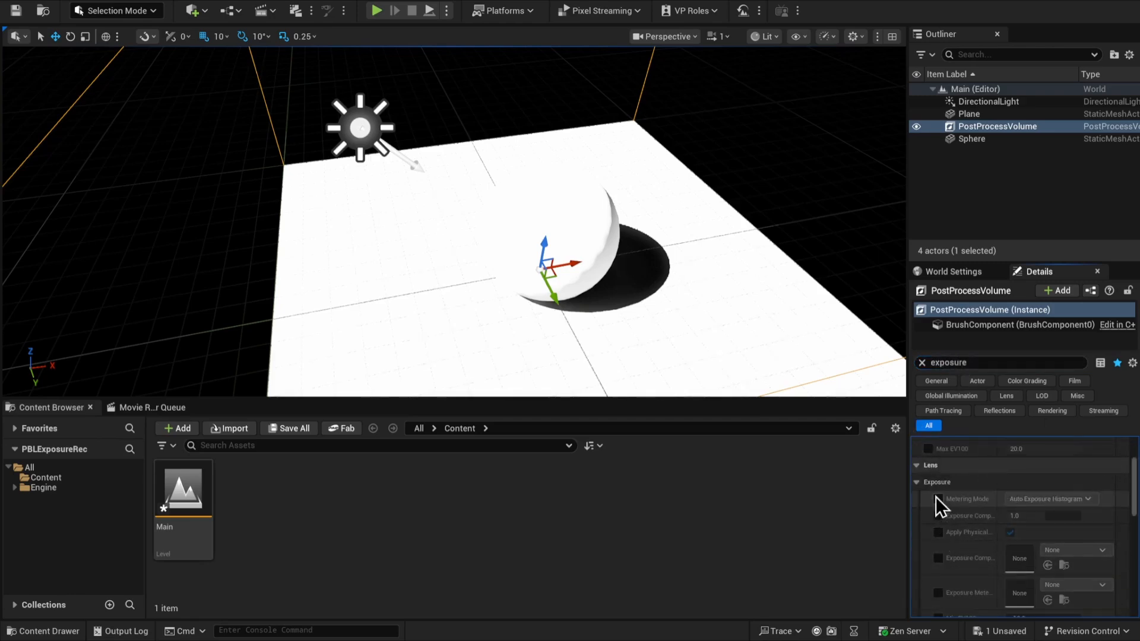
{"action": "left_click", "coordinate": [935, 500]}
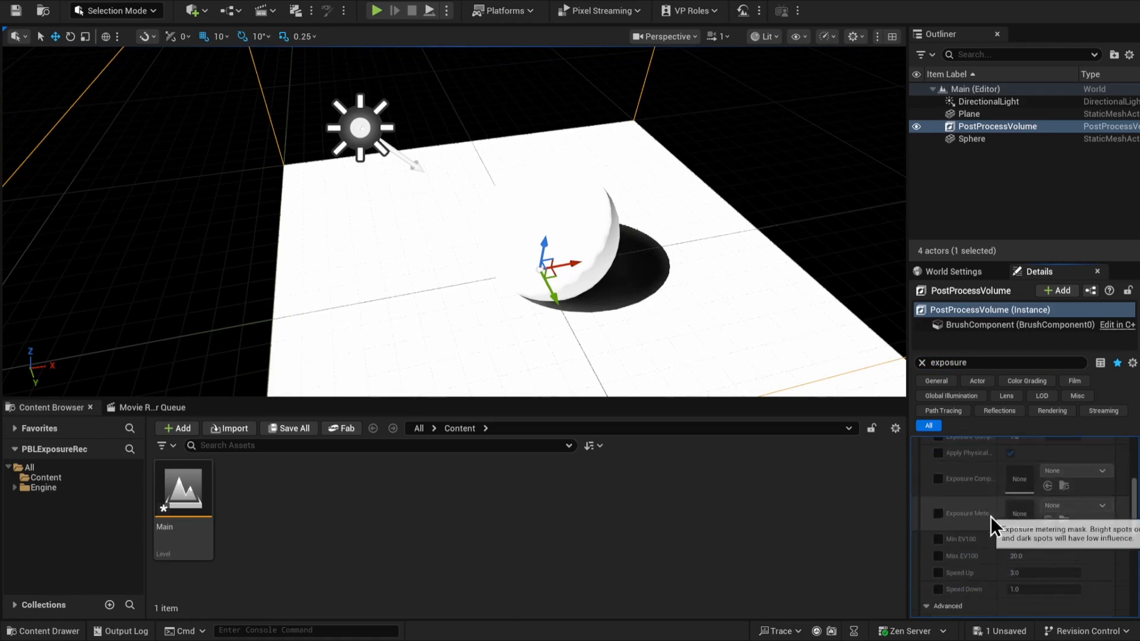
{"action": "scroll", "coordinate": [974, 552], "scroll_direction": "down", "scroll_amount": 3}
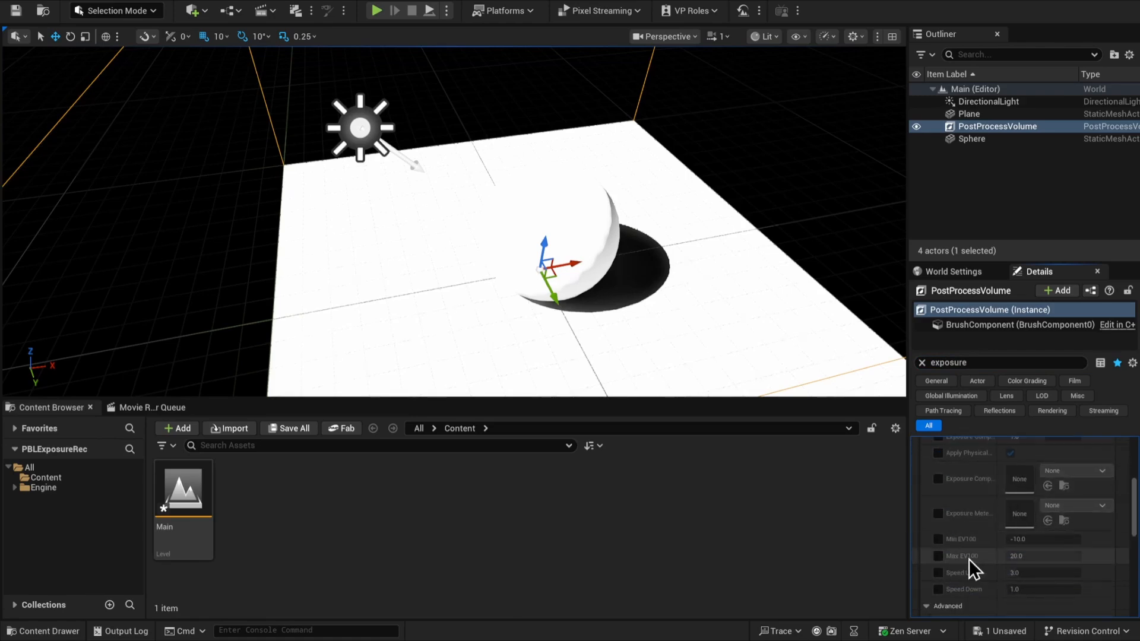
{"action": "left_click", "coordinate": [938, 540]}
{"action": "left_click", "coordinate": [938, 556]}
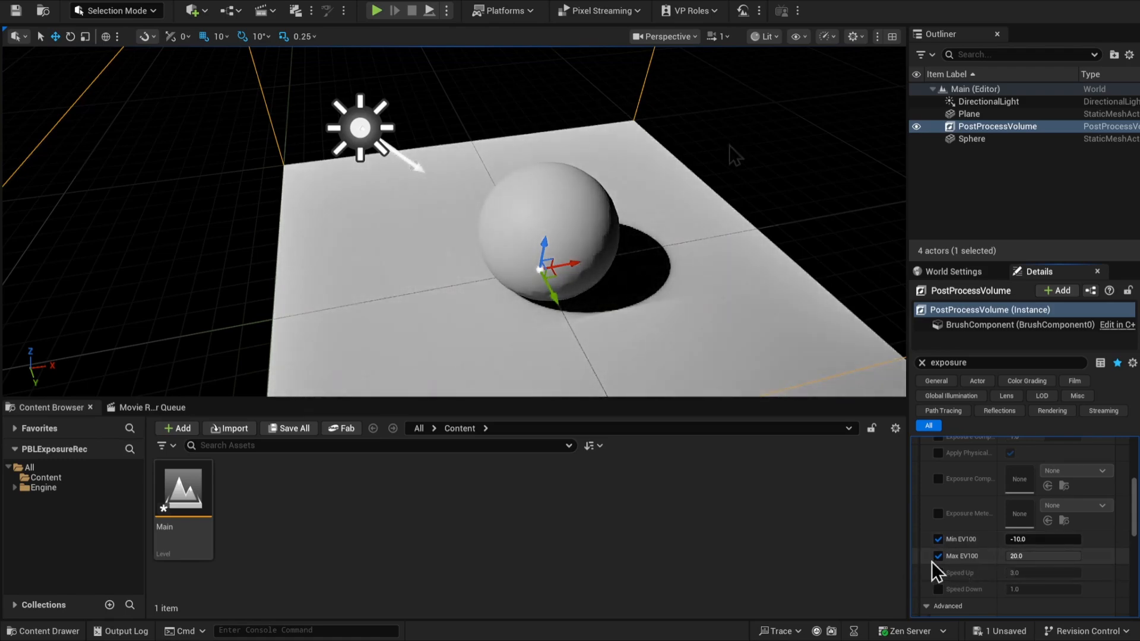
{"action": "left_click", "coordinate": [525, 131]}
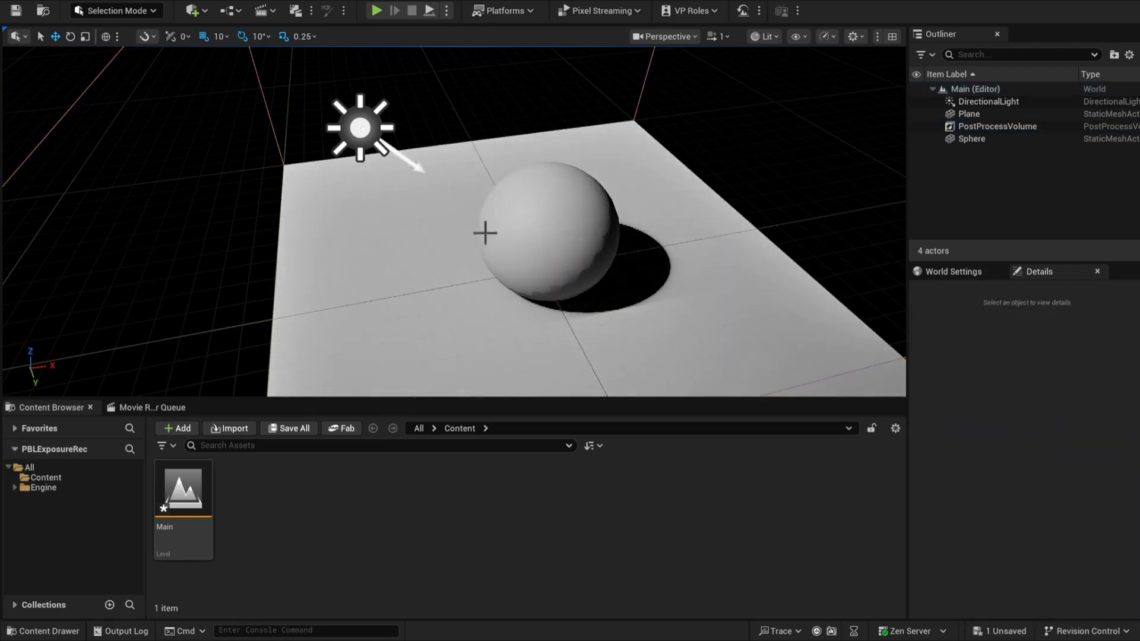
Show the HDR (Eye Adaptation) visualization with nothing selected in the viewport, and make the viewport taller
{"action": "left_click", "coordinate": [515, 184]}
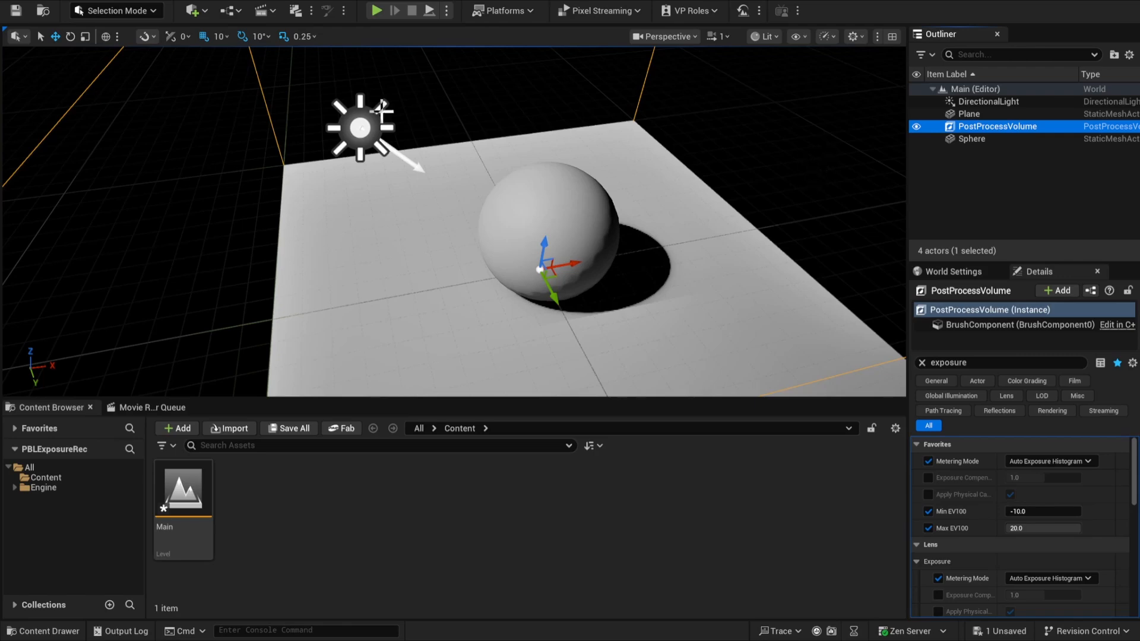
{"action": "left_click", "coordinate": [775, 62]}
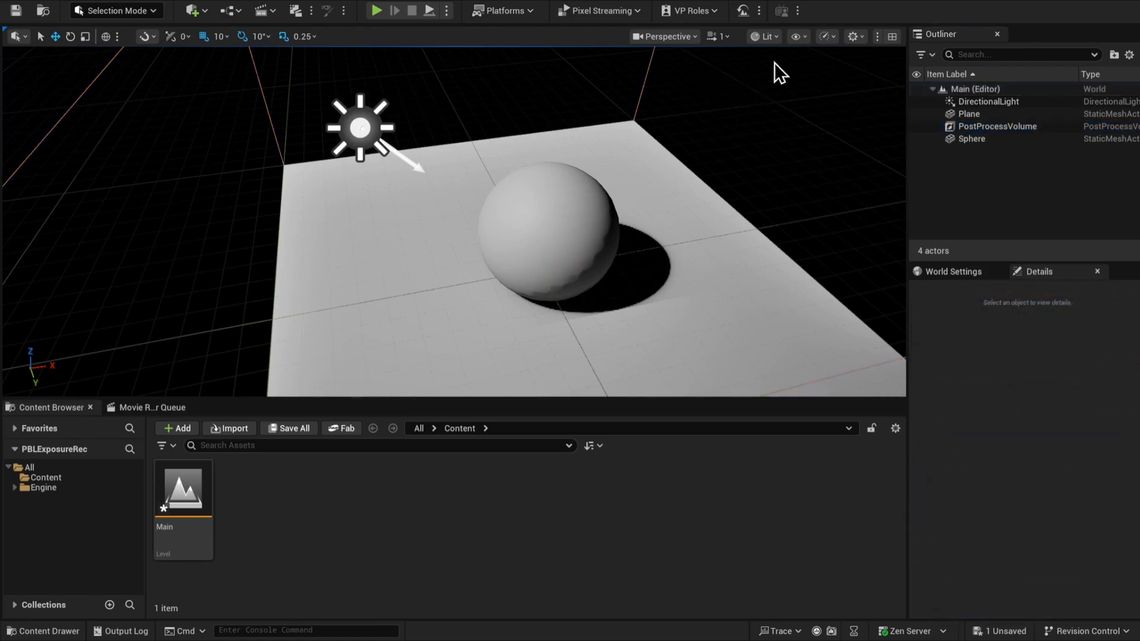
{"action": "left_click", "coordinate": [797, 39]}
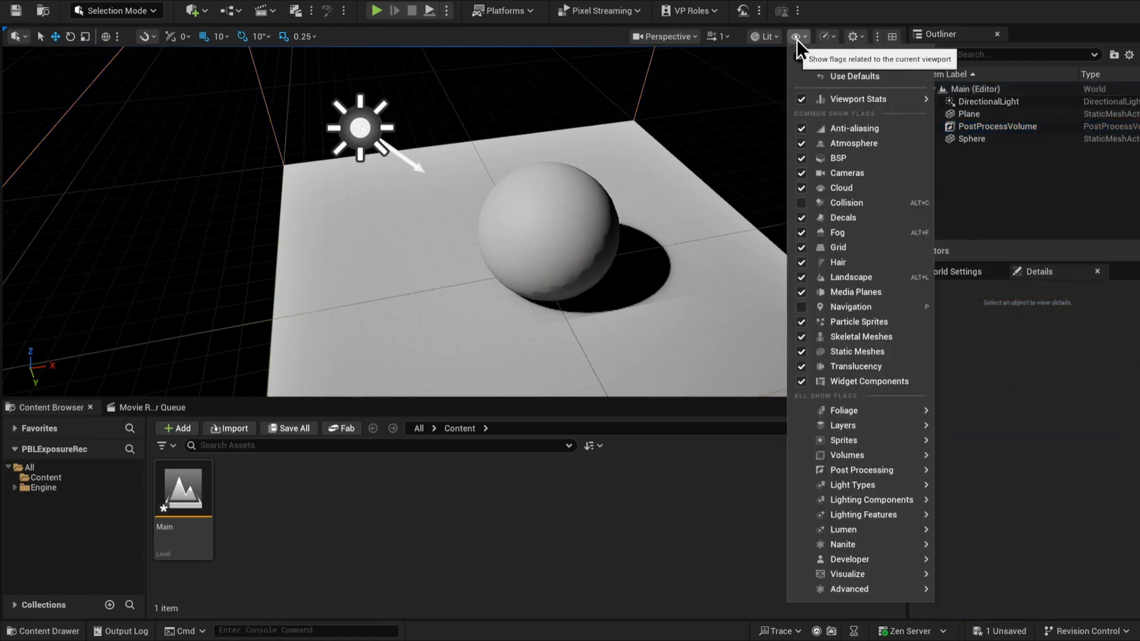
{"action": "mouse_move", "coordinate": [860, 578]}
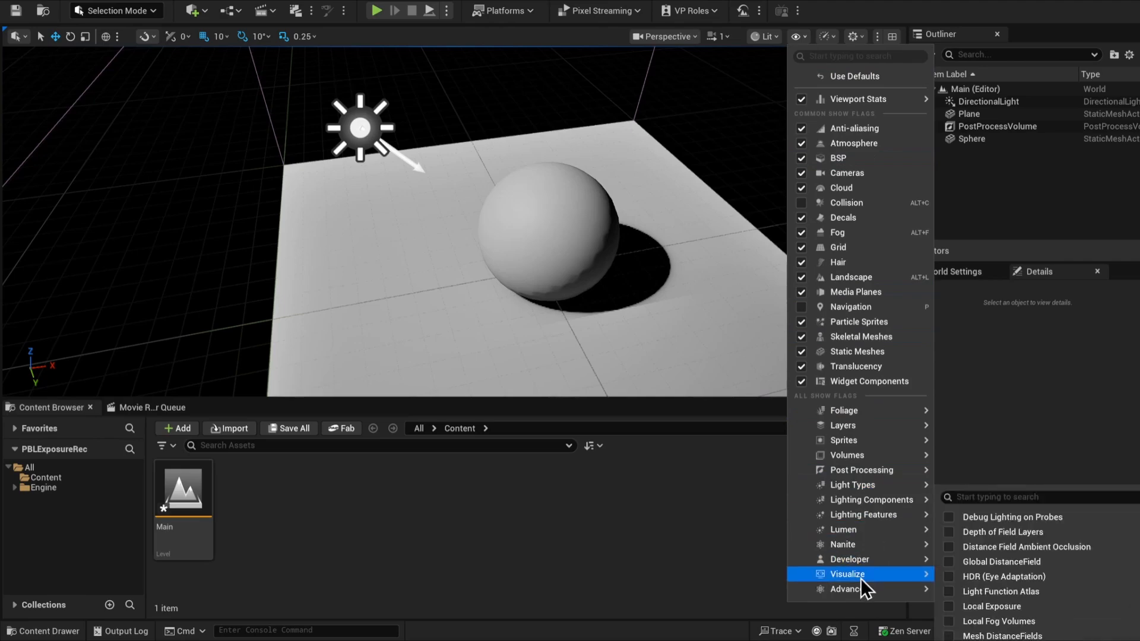
{"action": "left_click", "coordinate": [1025, 579]}
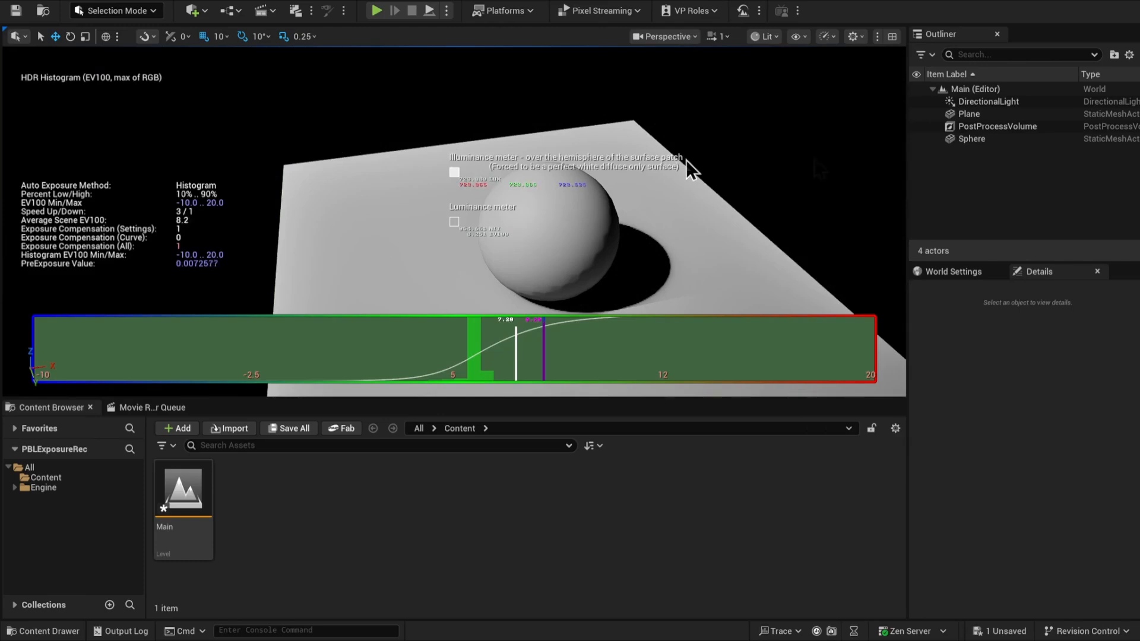
{"action": "left_click_drag", "start_coordinate": [750, 399], "coordinate": [767, 520]}
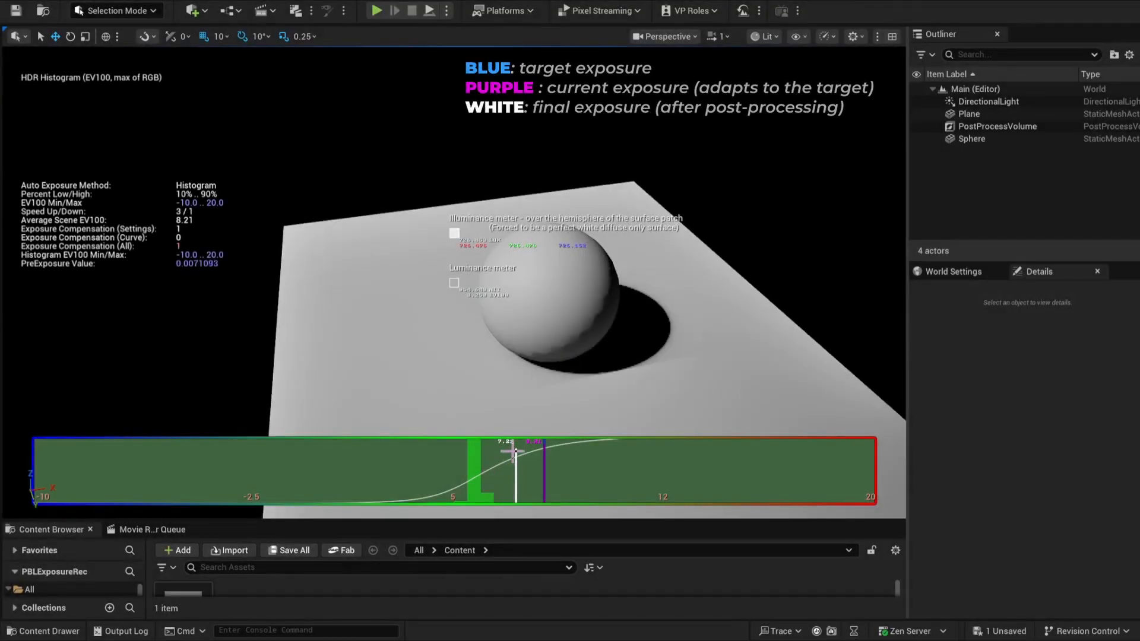
Enable the Exposure Compensation override on the Post Process Volume
{"action": "left_click", "coordinate": [1021, 127]}
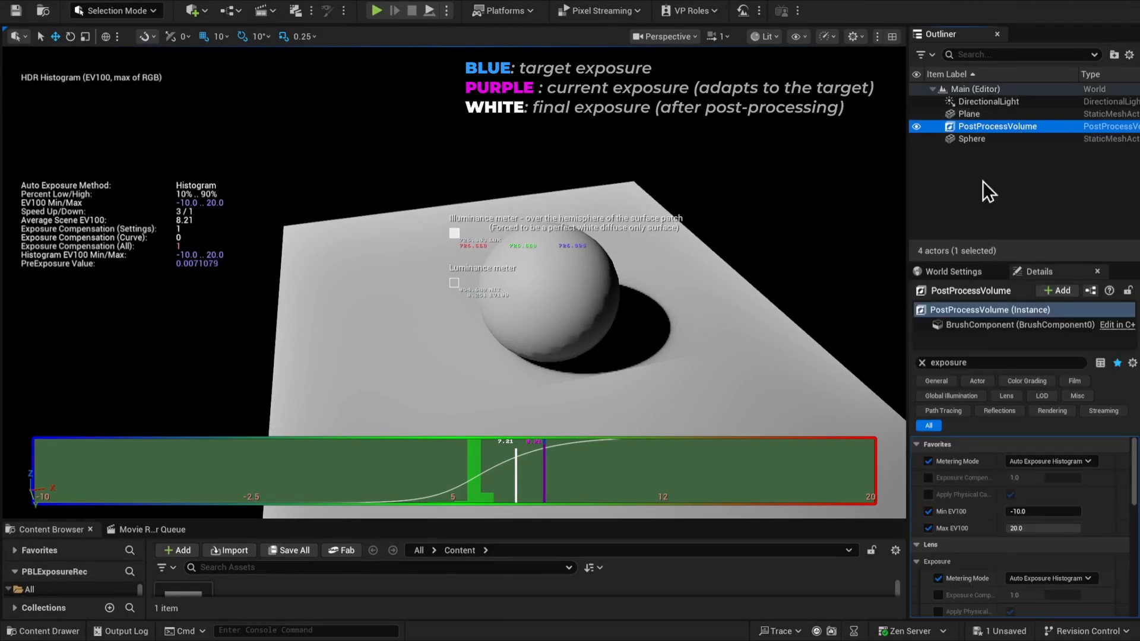
{"action": "left_click", "coordinate": [928, 478]}
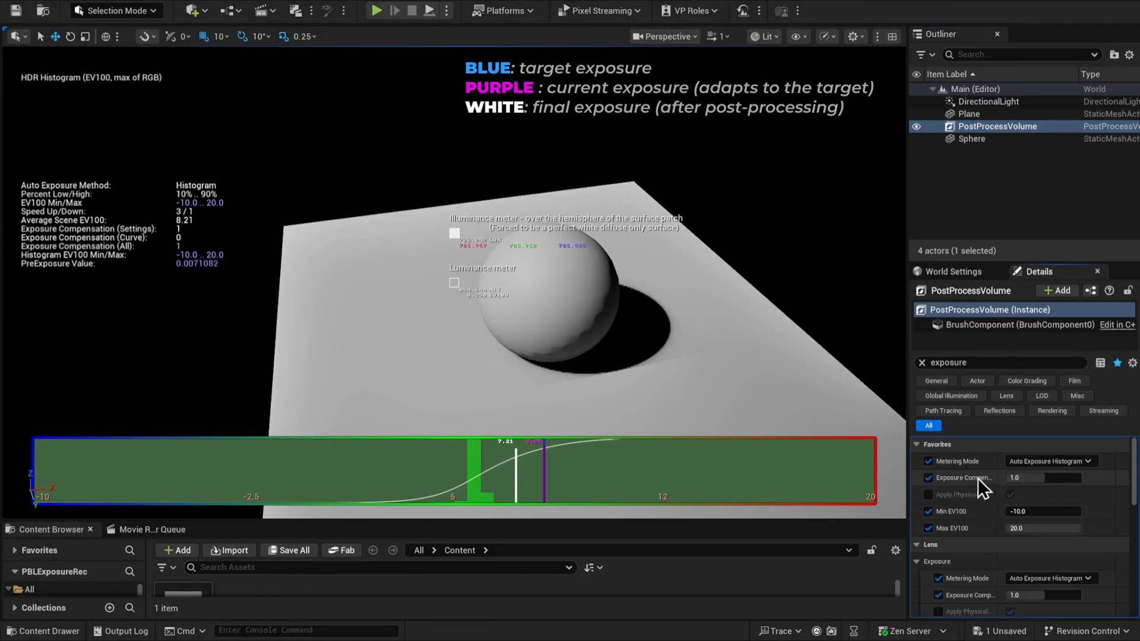
Collapse the Favorites properties and try an Exposure Compensation of -1 on the Post Process Volume before setting it to 1
{"action": "left_click", "coordinate": [916, 444]}
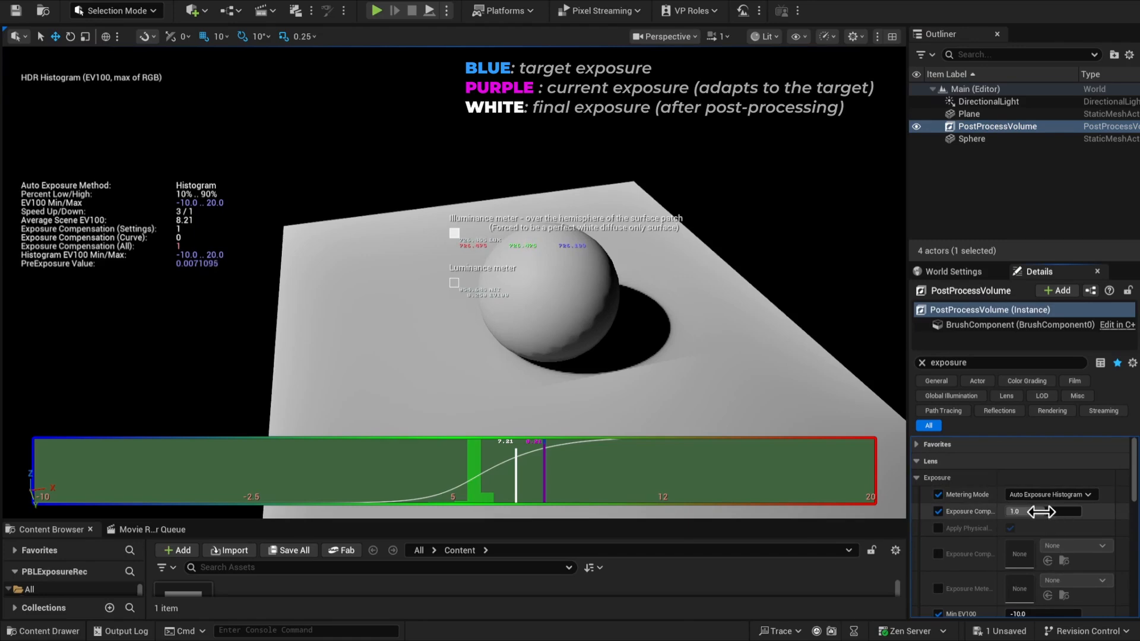
{"action": "left_click_drag", "start_coordinate": [1041, 512], "coordinate": [1050, 512]}
{"action": "left_click_drag", "start_coordinate": [1049, 512], "coordinate": [1050, 512]}
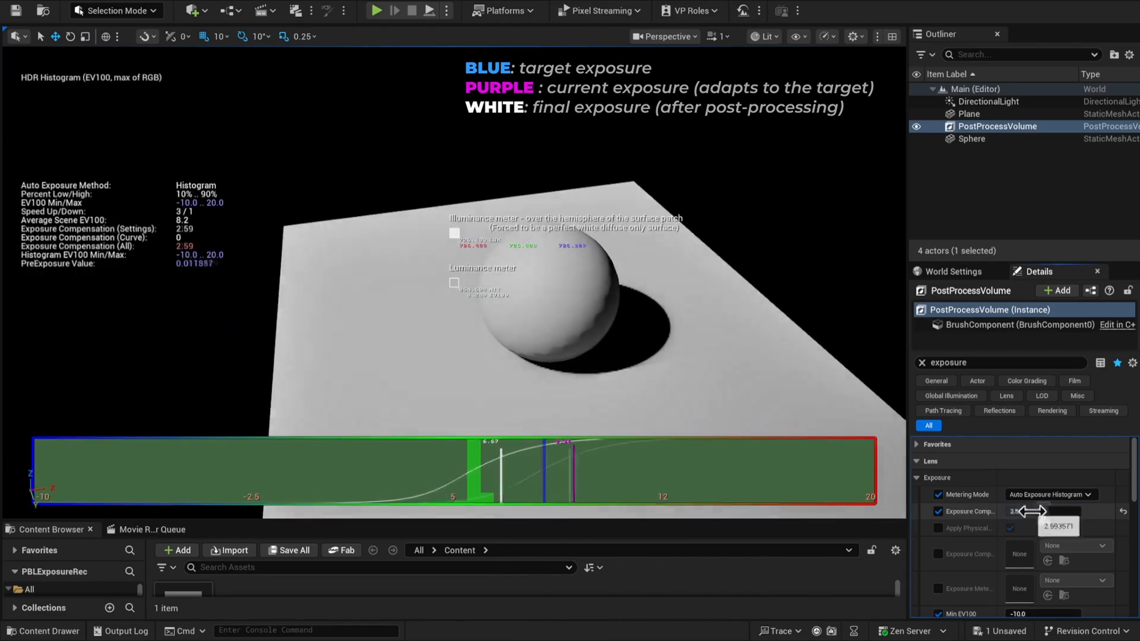
{"action": "key", "text": "Return"}
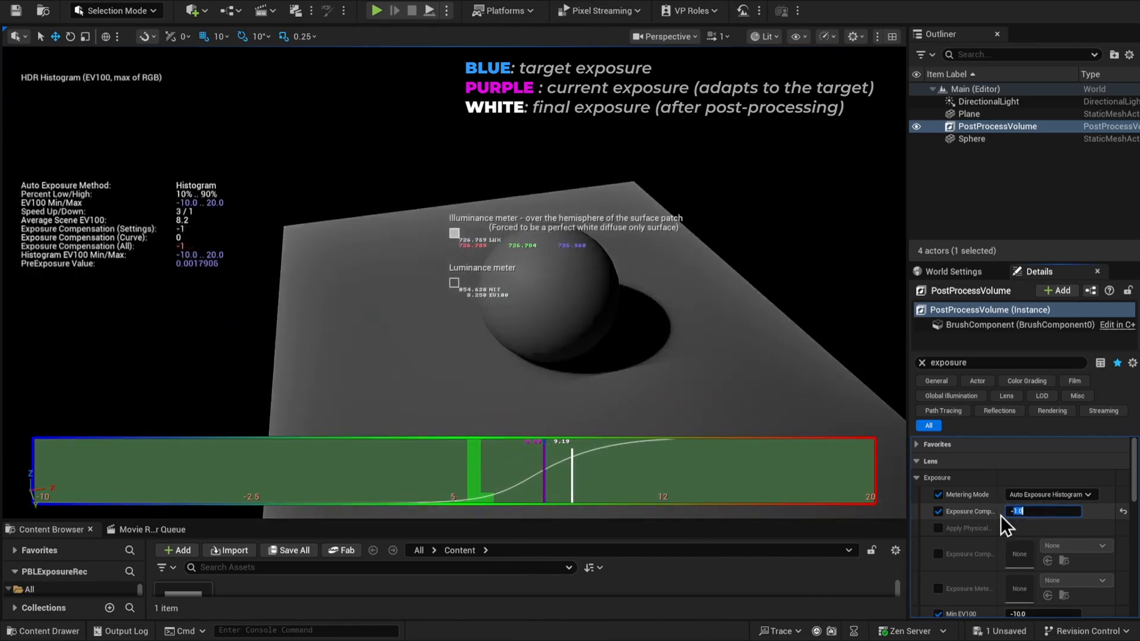
{"action": "type", "text": "1"}
{"action": "key", "text": "Return"}
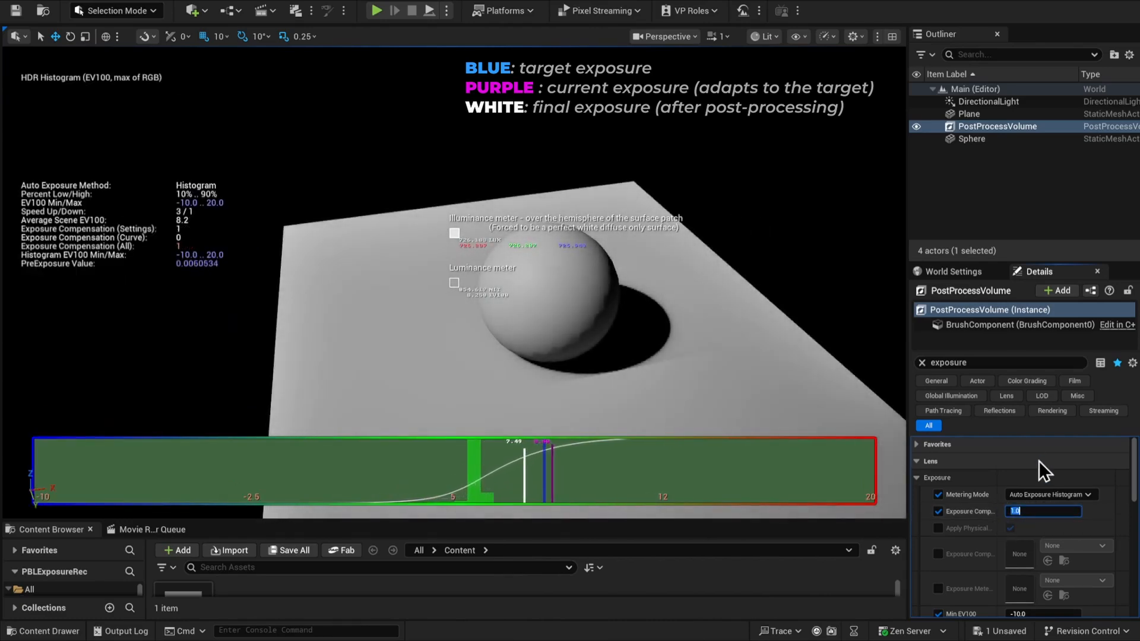
Try Exposure Compensation values of 2 and 0 on the Post Process Volume, and return it to 1
{"action": "type", "text": "2"}
{"action": "key", "text": "Return"}
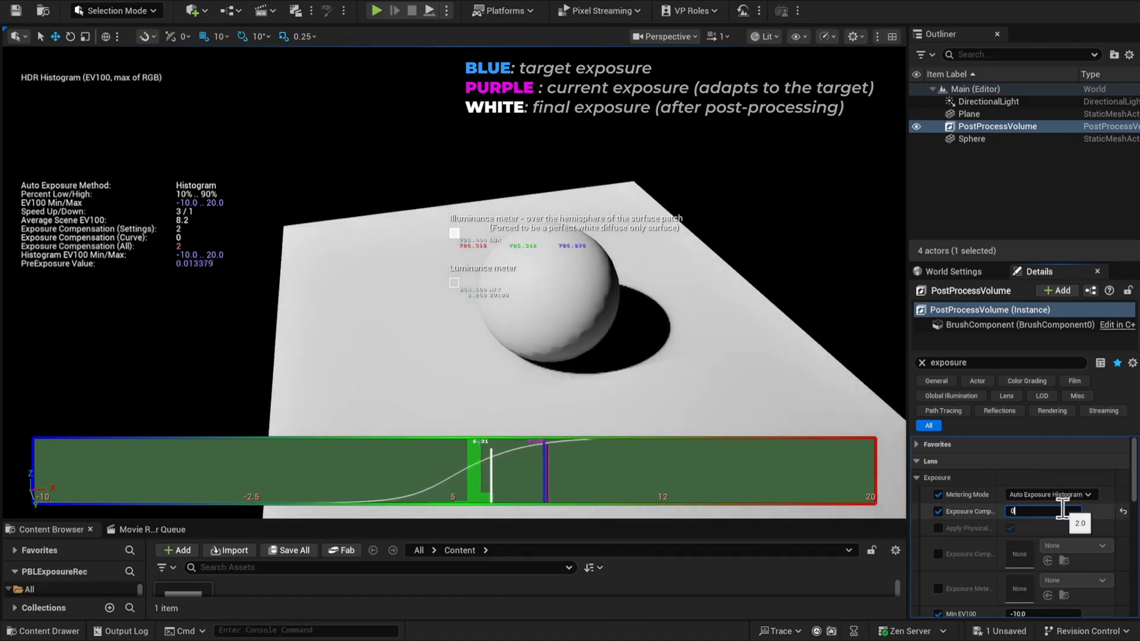
{"action": "type", "text": "0"}
{"action": "key", "text": "Return"}
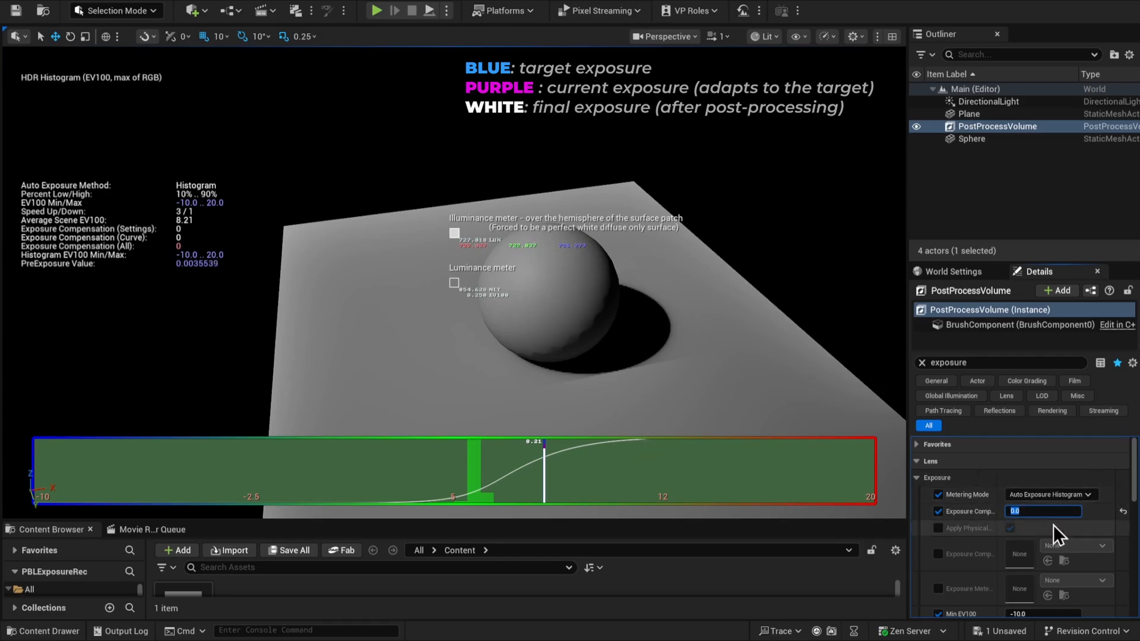
{"action": "type", "text": "1"}
{"action": "key", "text": "Return"}
Enlarge the Details panel and narrow the volume's exposure range to a Min EV100 of about 3.06 and Max EV100 of about 7.21
{"action": "left_click_drag", "start_coordinate": [1076, 261], "coordinate": [1075, 135]}
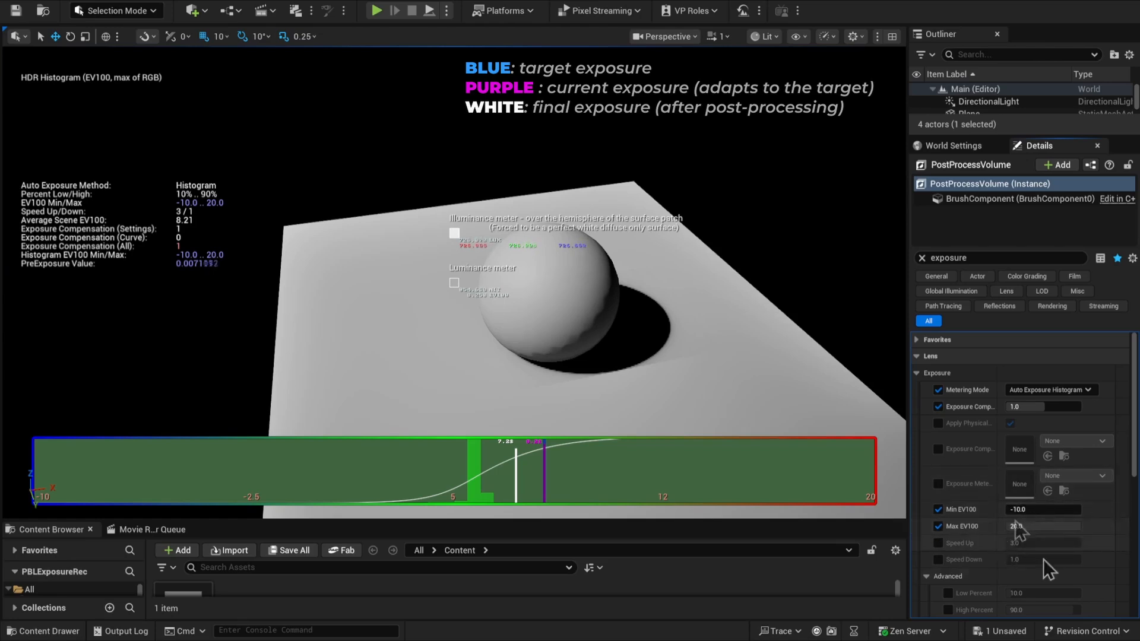
{"action": "left_click", "coordinate": [1033, 511]}
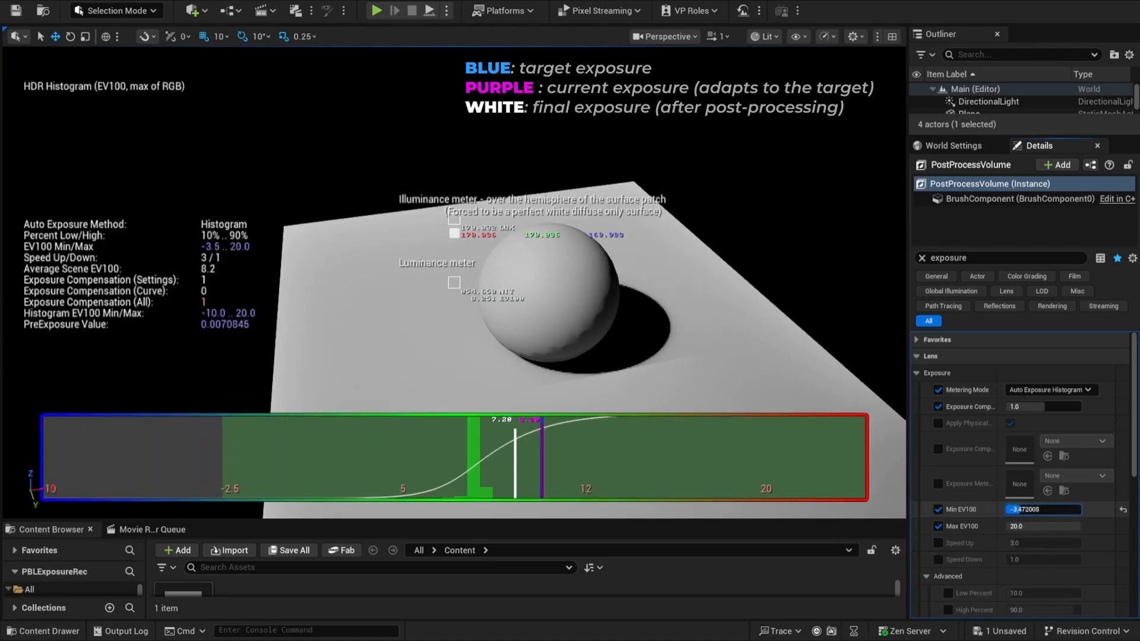
{"action": "mouse_move", "coordinate": [1033, 510]}
{"action": "left_mouse_down"}
{"action": "mouse_move", "coordinate": [1055, 511]}
{"action": "mouse_move", "coordinate": [1030, 528]}
{"action": "left_mouse_up"}
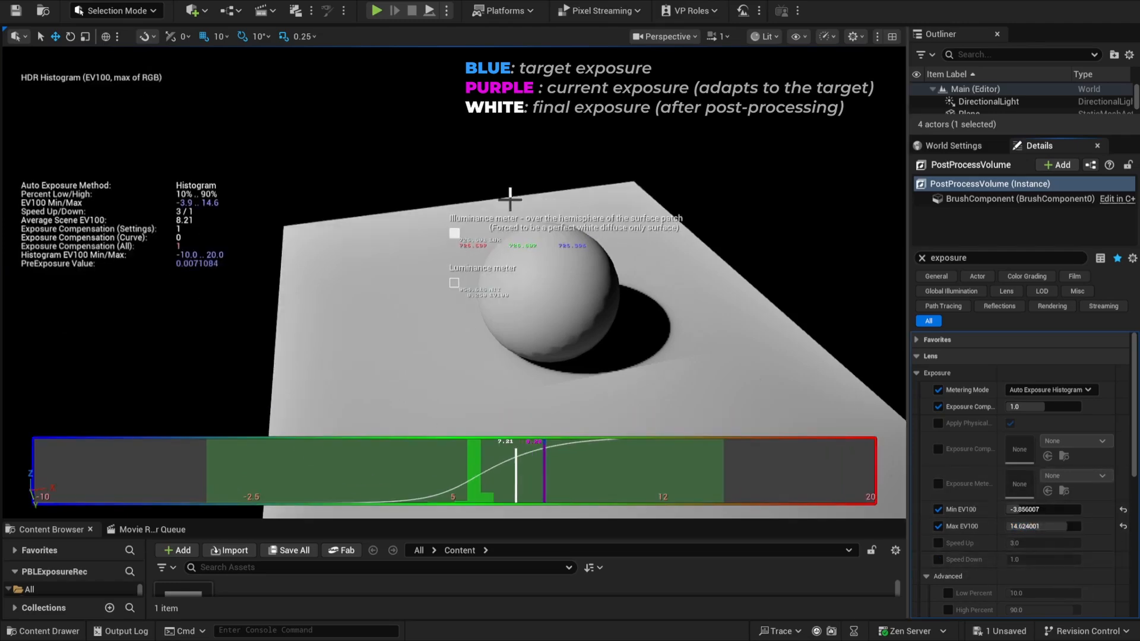
{"action": "mouse_move", "coordinate": [1016, 509]}
{"action": "left_mouse_down"}
{"action": "mouse_move", "coordinate": [1039, 509]}
{"action": "mouse_move", "coordinate": [1030, 509]}
{"action": "mouse_move", "coordinate": [1044, 526]}
{"action": "mouse_move", "coordinate": [1029, 509]}
{"action": "mouse_move", "coordinate": [1040, 510]}
{"action": "mouse_move", "coordinate": [1029, 526]}
{"action": "left_mouse_up"}
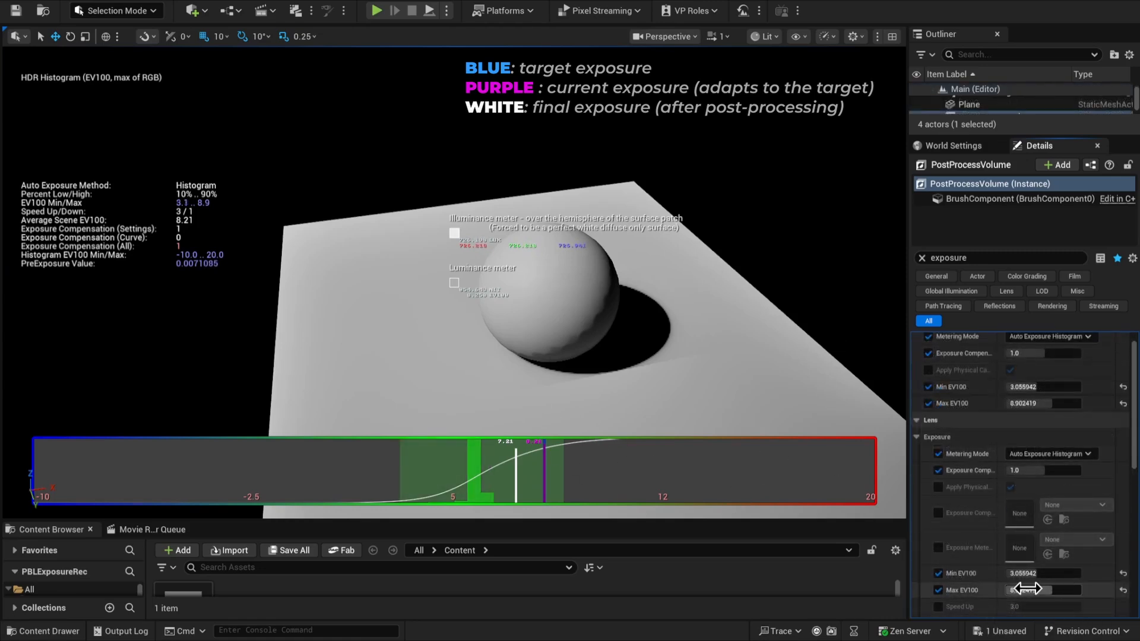
{"action": "left_click_drag", "start_coordinate": [1047, 593], "coordinate": [1054, 590]}
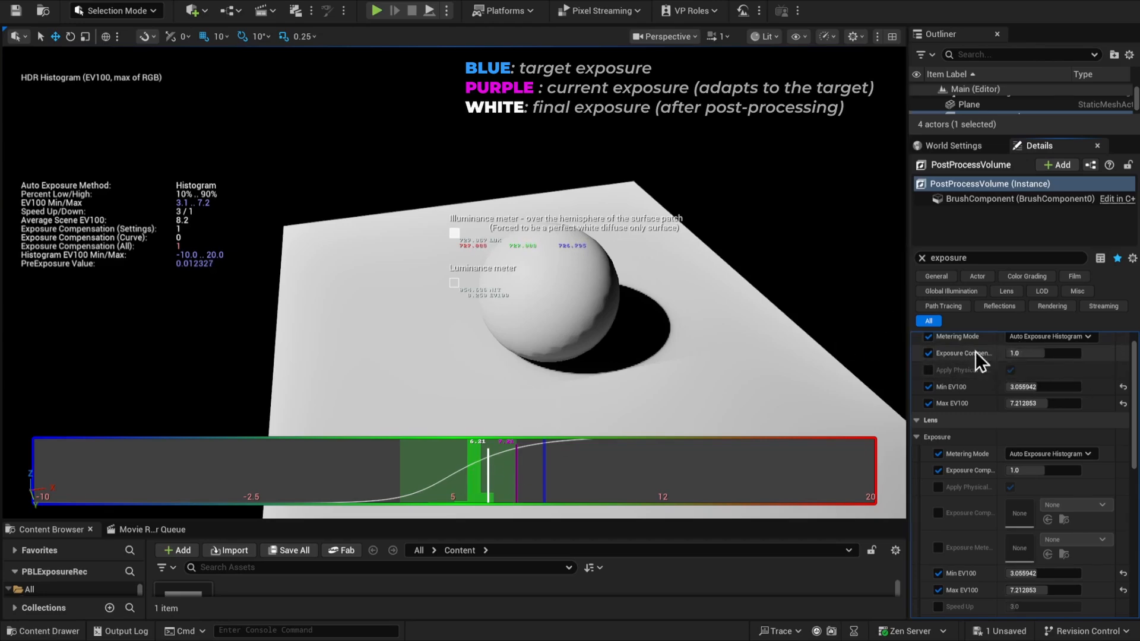
Set the volume's Exposure Compensation to 0 and adjust its Max EV100 again
{"action": "left_click", "coordinate": [1053, 353]}
{"action": "type", "text": "0"}
{"action": "key", "text": "Return"}
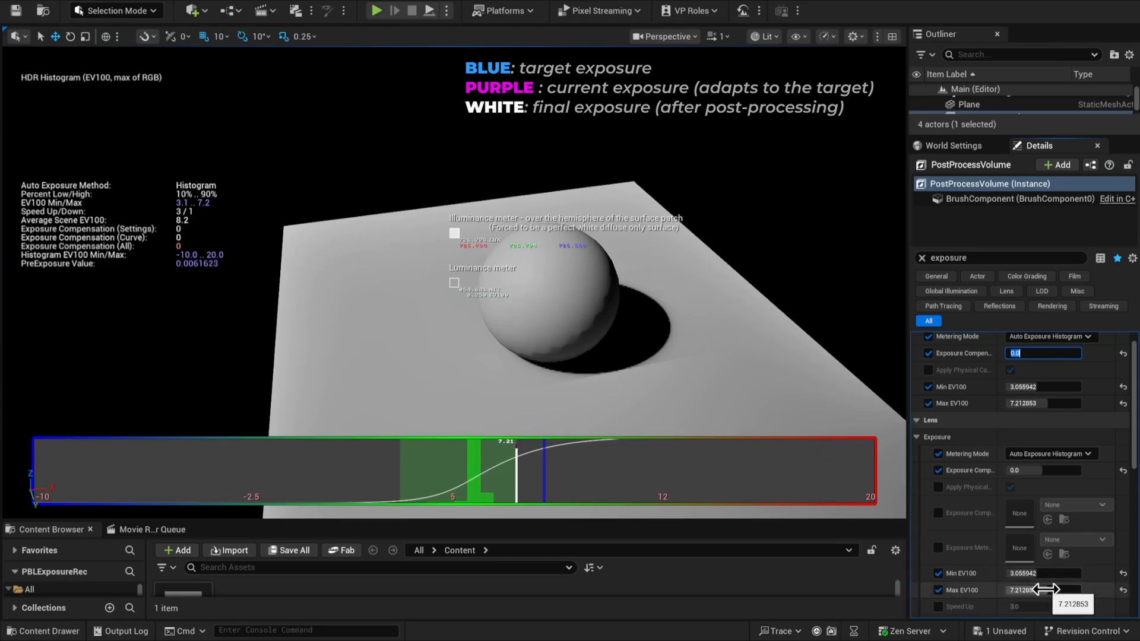
{"action": "left_click_drag", "start_coordinate": [1046, 589], "coordinate": [1024, 590]}
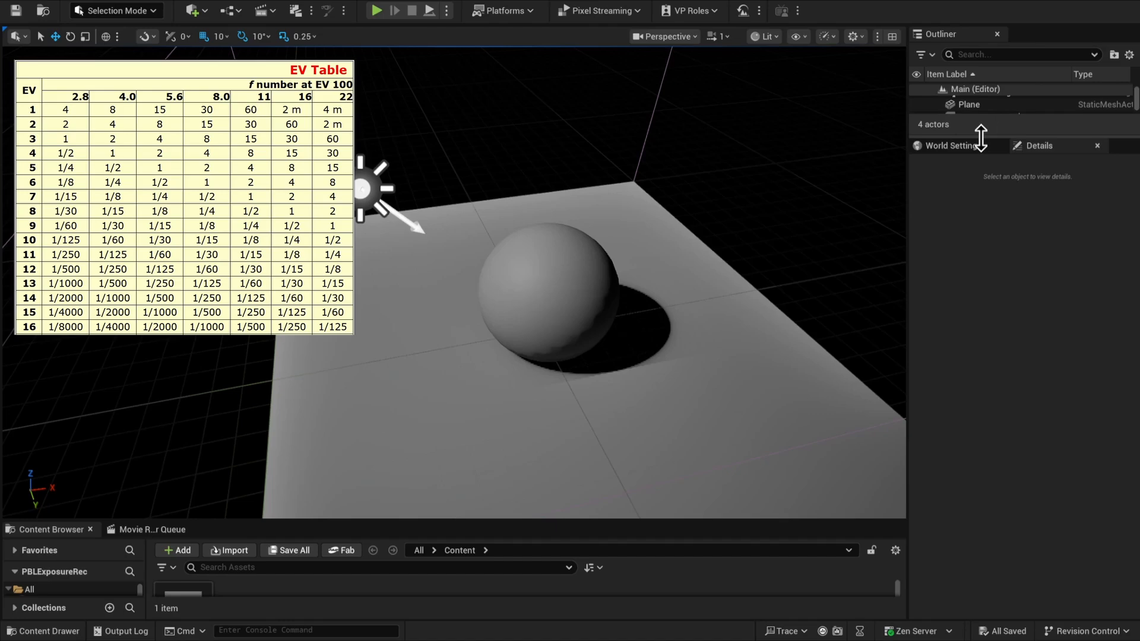
Enlarge the Outliner, select the Post Process Volume and set both its Min EV100 and Max EV100 to 10
{"action": "left_click_drag", "start_coordinate": [983, 133], "coordinate": [987, 209]}
{"action": "left_click", "coordinate": [1002, 130]}
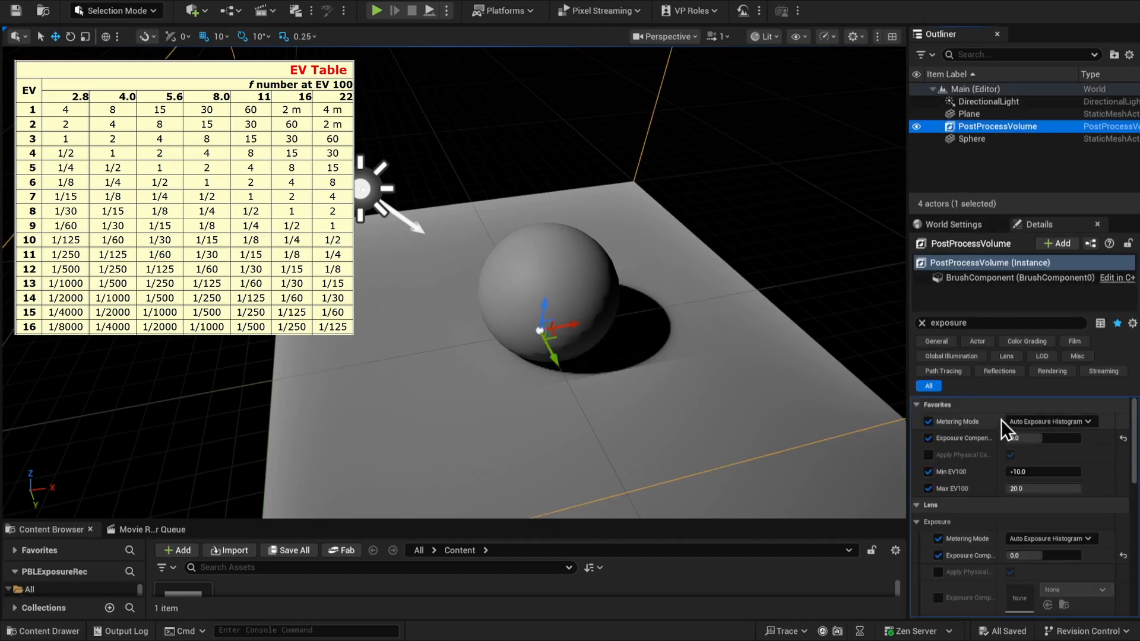
{"action": "left_click", "coordinate": [1043, 471]}
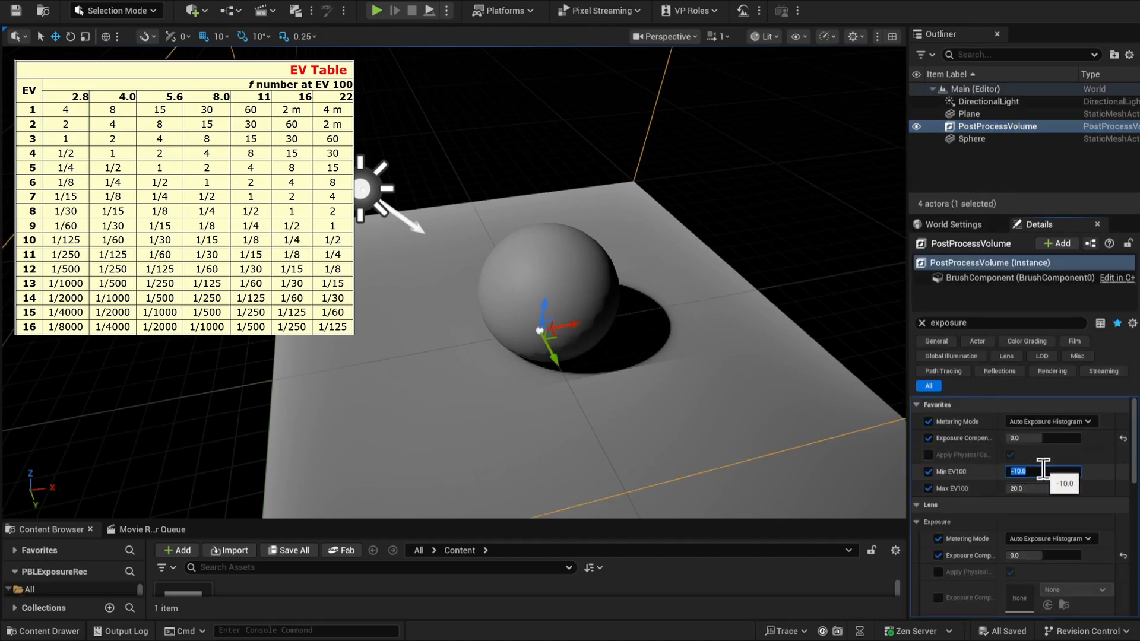
{"action": "type", "text": "10"}
{"action": "key", "text": "Return"}
{"action": "left_click", "coordinate": [1044, 489]}
{"action": "type", "text": "10"}
{"action": "key", "text": "Return"}
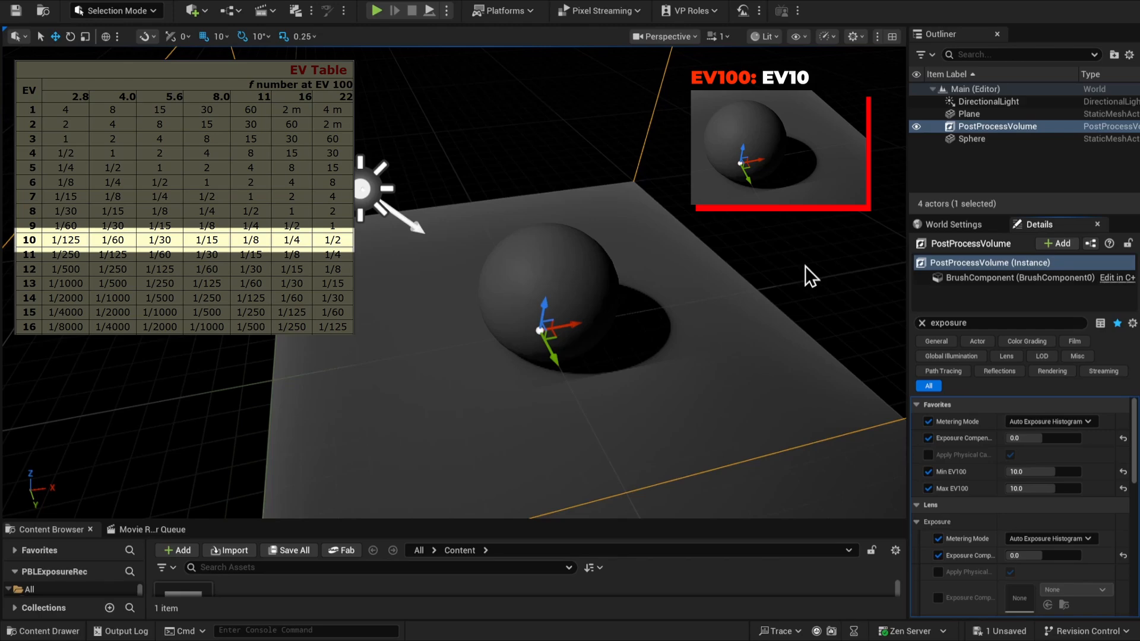
Clear the property filter, enable the Shutter Speed, ISO and Aperture overrides, and set the Metering Mode to Manual
{"action": "left_click", "coordinate": [922, 323]}
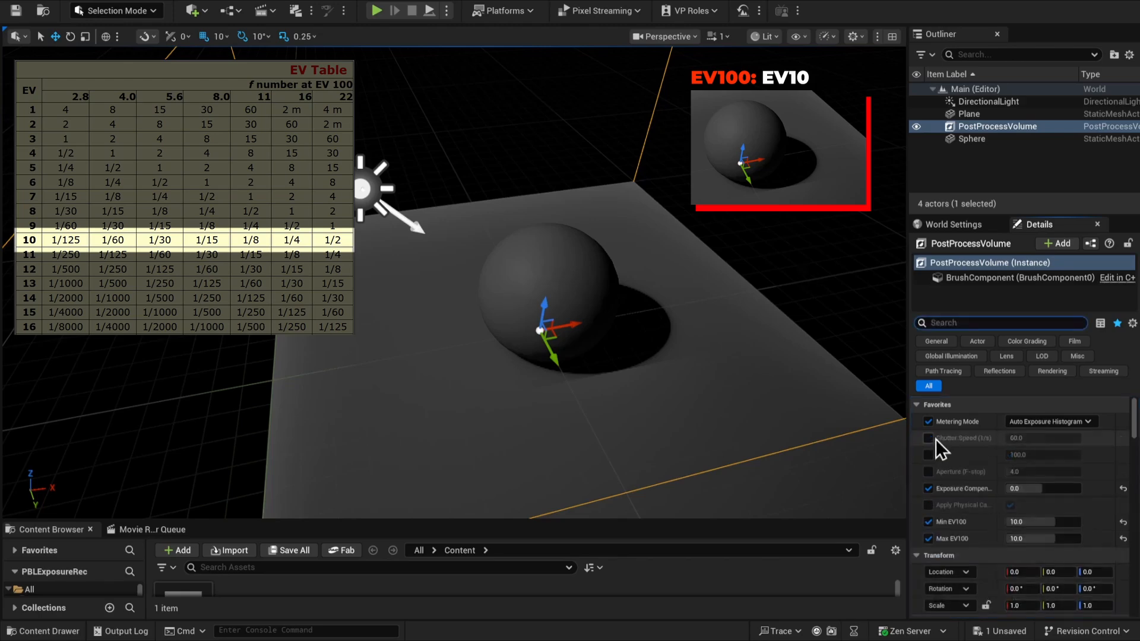
{"action": "left_click", "coordinate": [929, 471]}
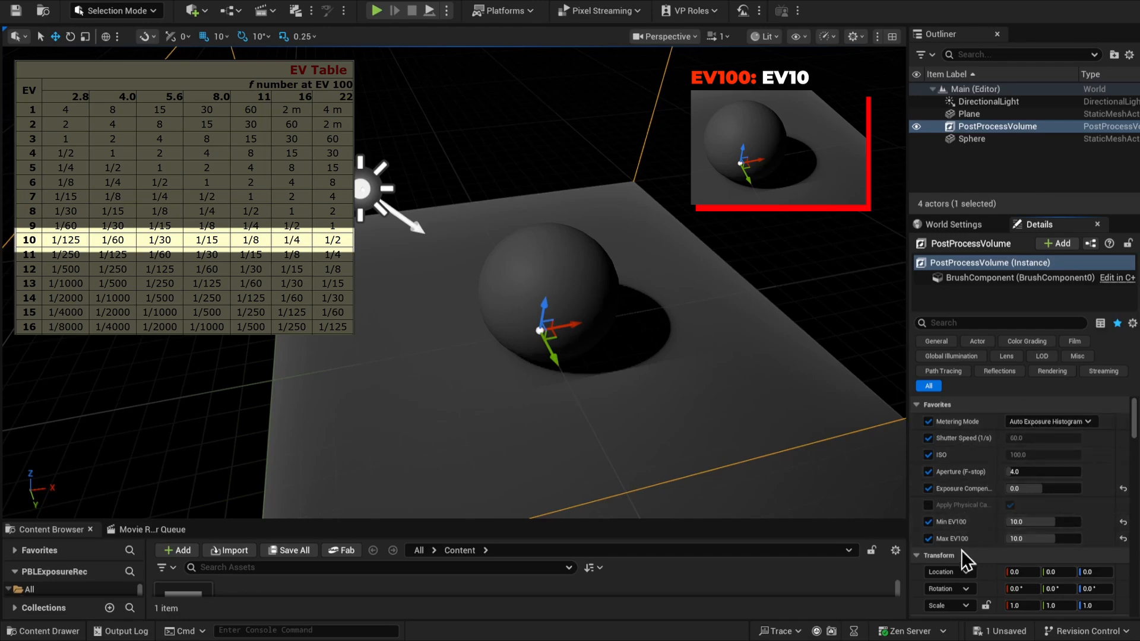
{"action": "left_click", "coordinate": [1035, 427]}
{"action": "left_click", "coordinate": [1037, 455]}
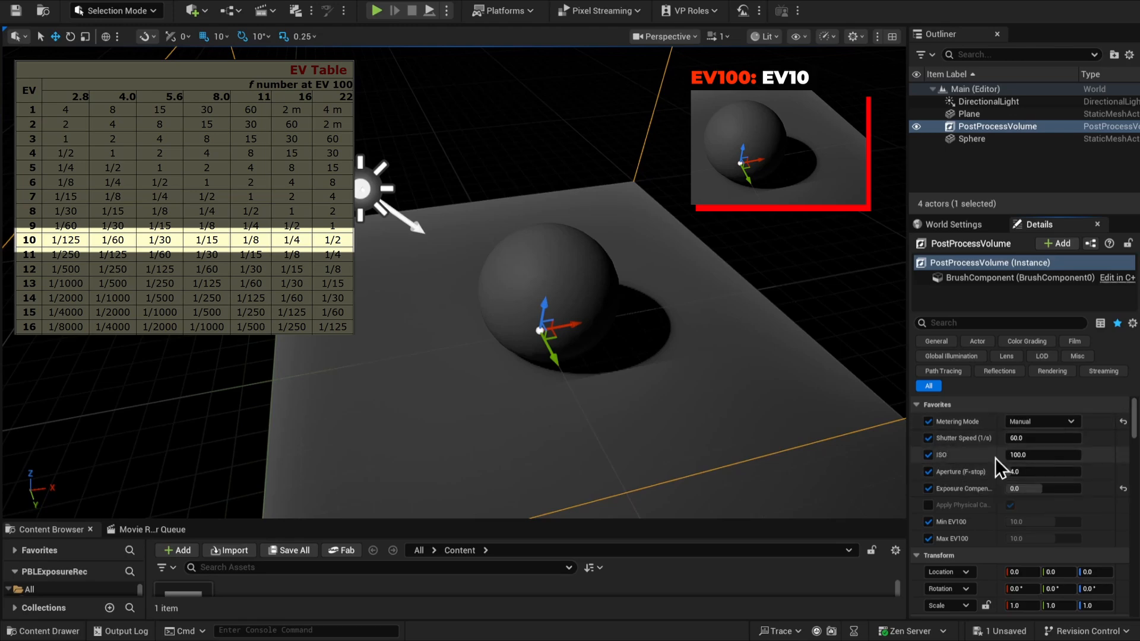
Set the Post Process Volume's Shutter Speed to 125 and its Aperture to 2.8
{"action": "left_click", "coordinate": [1045, 471]}
{"action": "left_click", "coordinate": [1044, 437]}
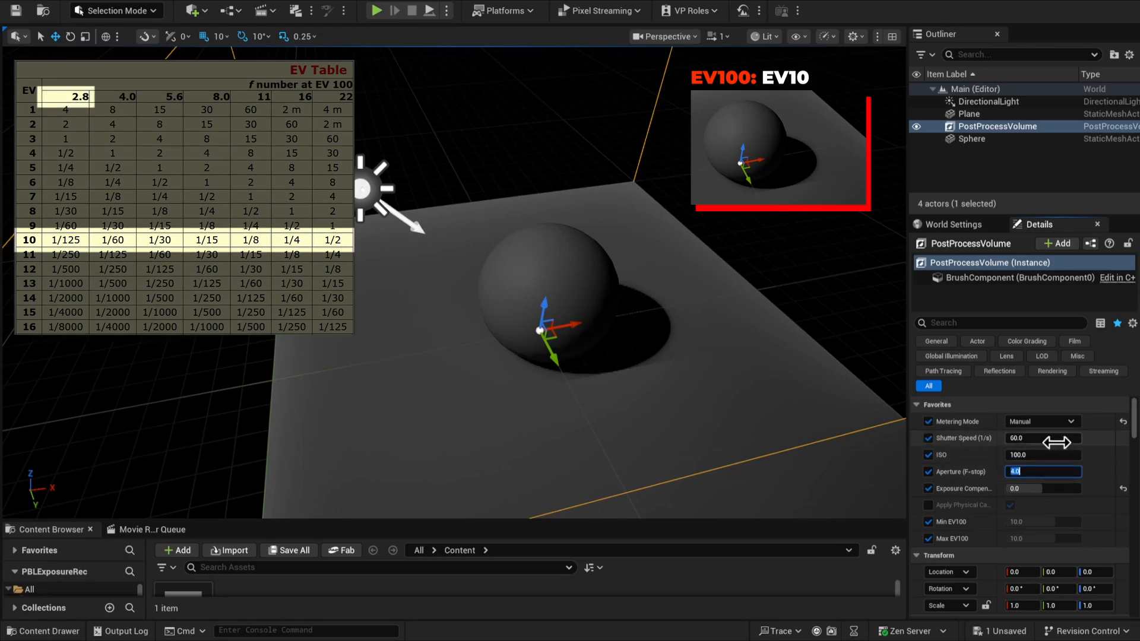
{"action": "type", "text": "125"}
{"action": "key", "text": "Return"}
{"action": "left_click", "coordinate": [1036, 471]}
{"action": "type", "text": "2.8"}
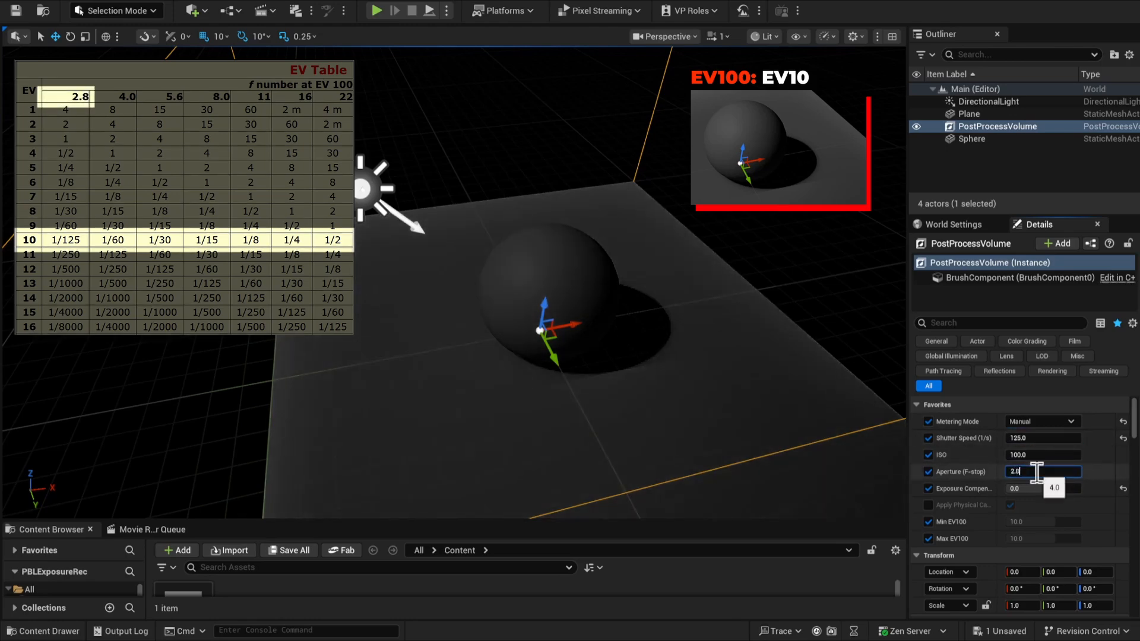
{"action": "key", "text": "Return"}
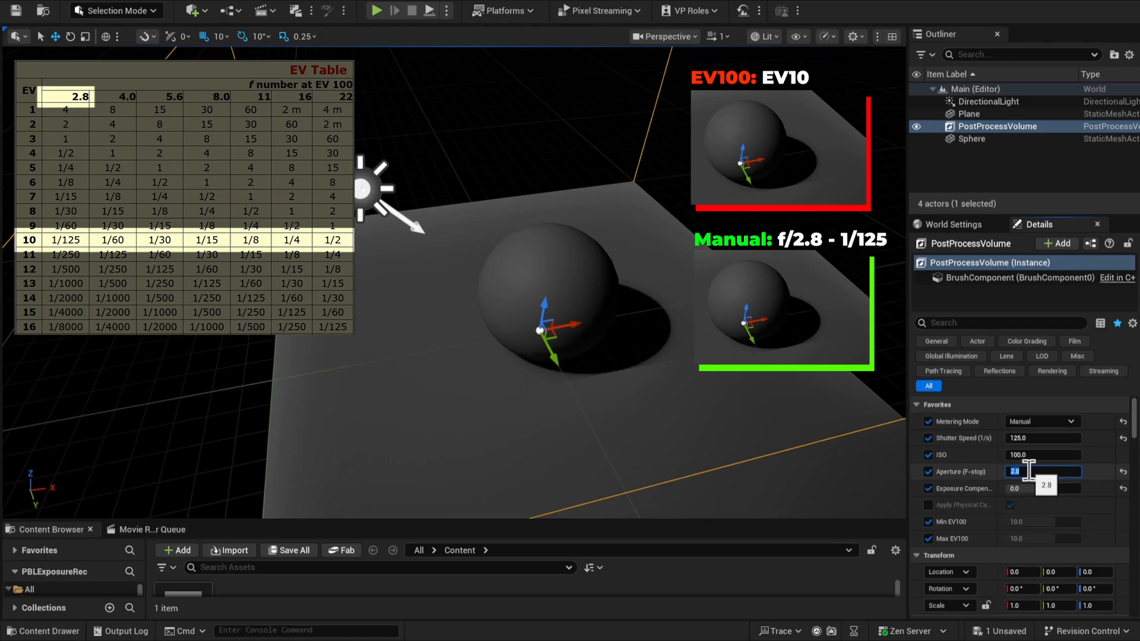
Set the Post Process Volume's Shutter Speed to 60 and its Aperture to 4.0, and deselect the volume
{"action": "left_click", "coordinate": [1044, 438]}
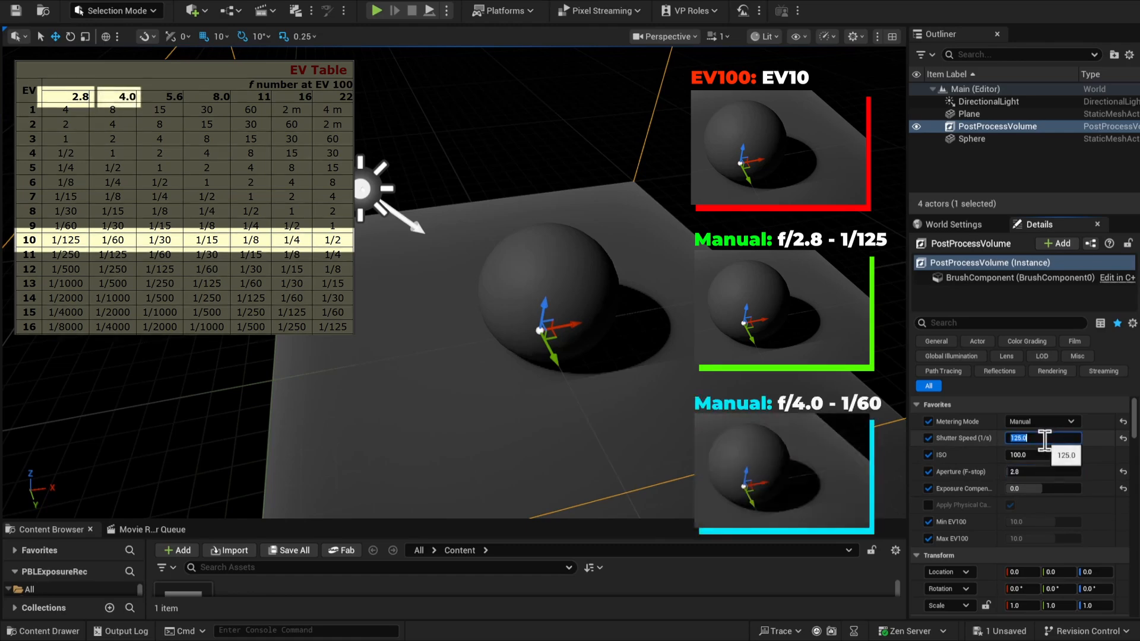
{"action": "type", "text": "60"}
{"action": "key", "text": "Return"}
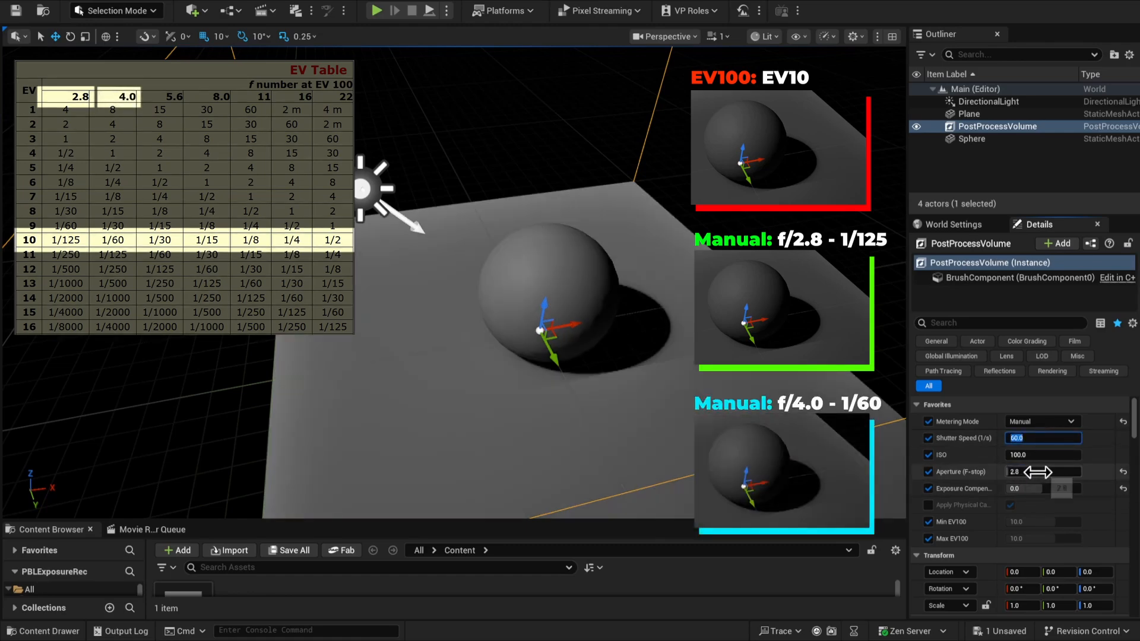
{"action": "left_click", "coordinate": [1037, 472]}
{"action": "type", "text": "4.0"}
{"action": "key", "text": "Return"}
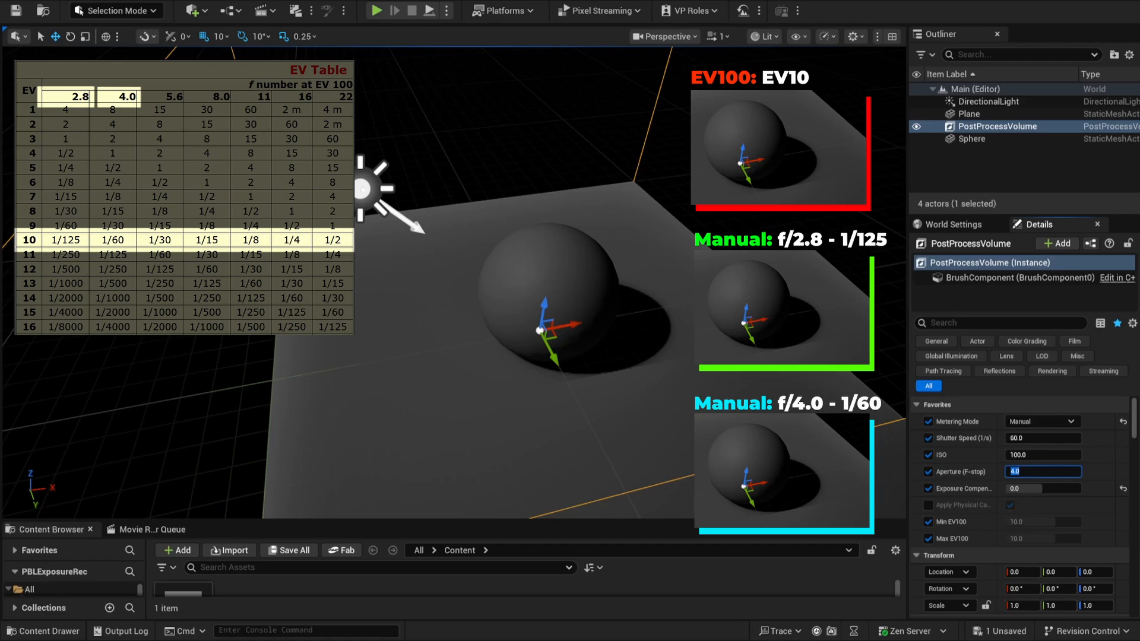
{"action": "left_click", "coordinate": [824, 251]}
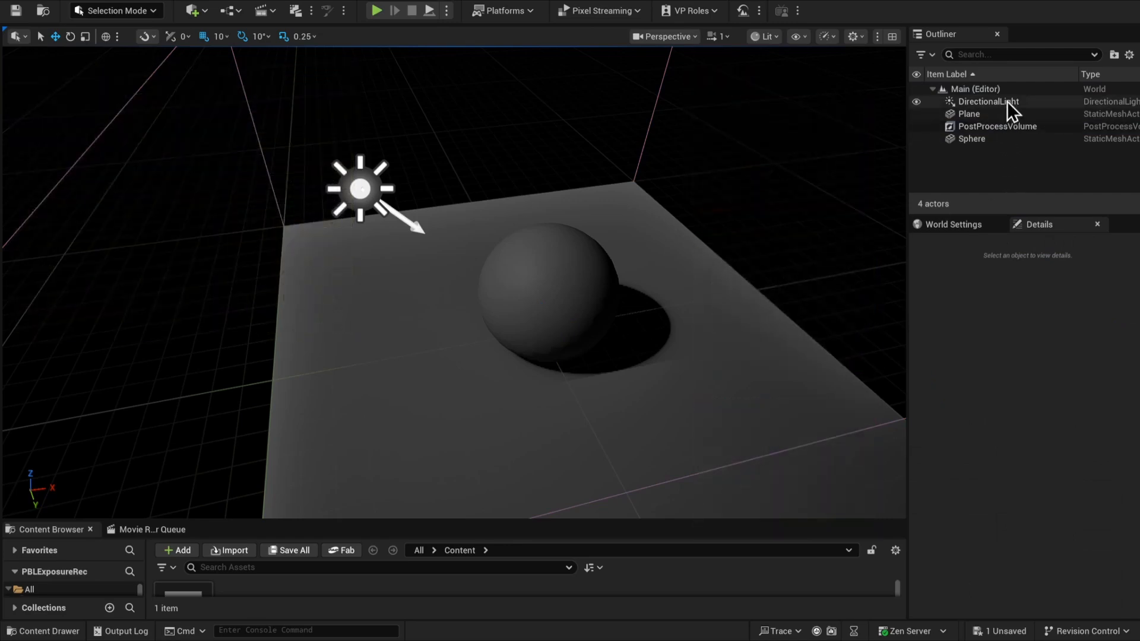
Reset the DirectionalLight's intensity and set it to 100000 lux
{"action": "left_click", "coordinate": [983, 127]}
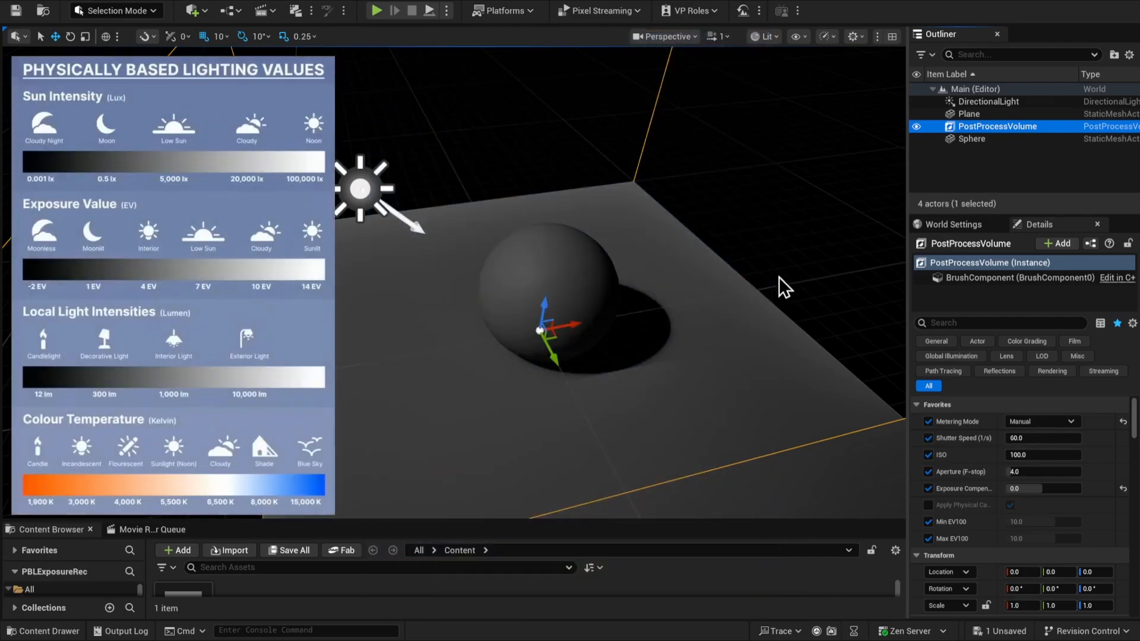
{"action": "left_click", "coordinate": [1012, 104]}
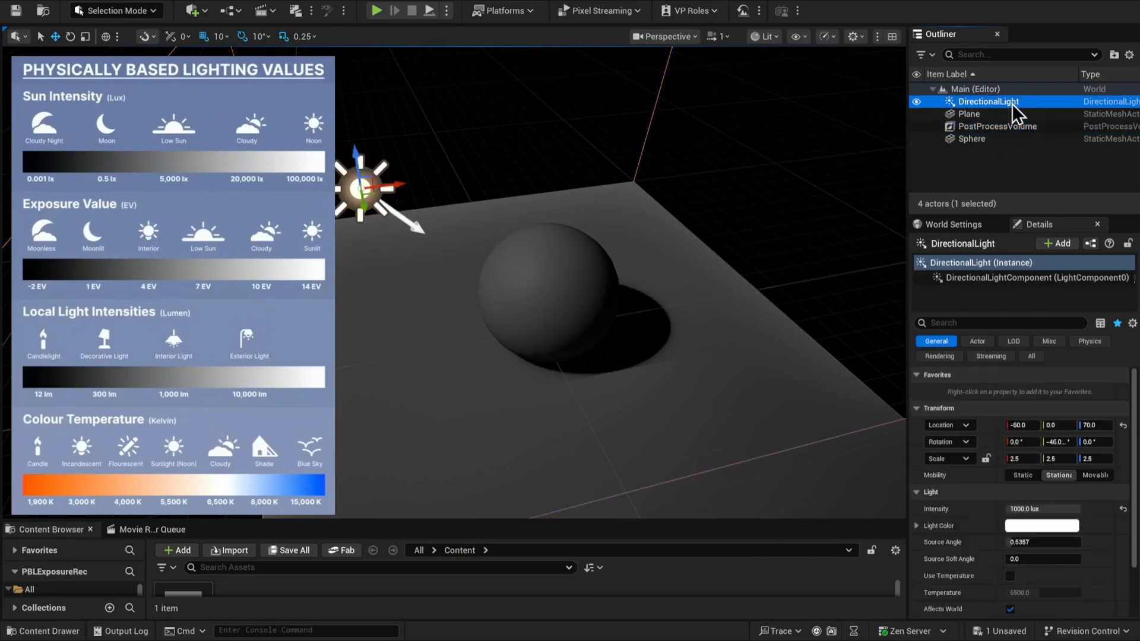
{"action": "left_click", "coordinate": [1122, 510]}
{"action": "left_click", "coordinate": [1052, 508]}
{"action": "type", "text": "100"}
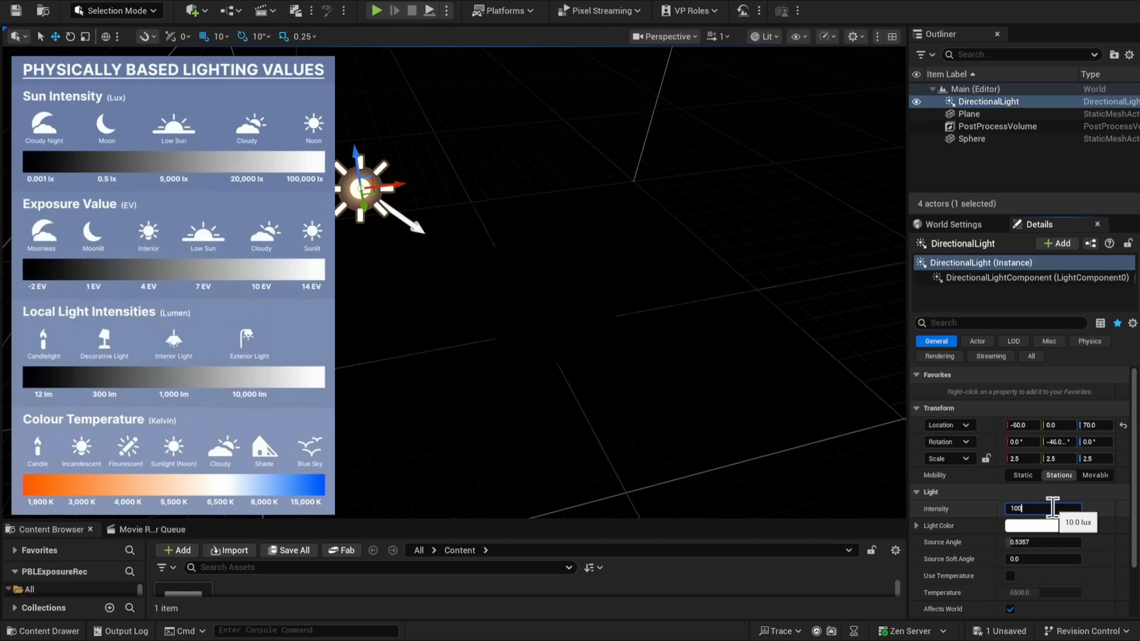
{"action": "type", "text": "000"}
{"action": "key", "text": "Return"}
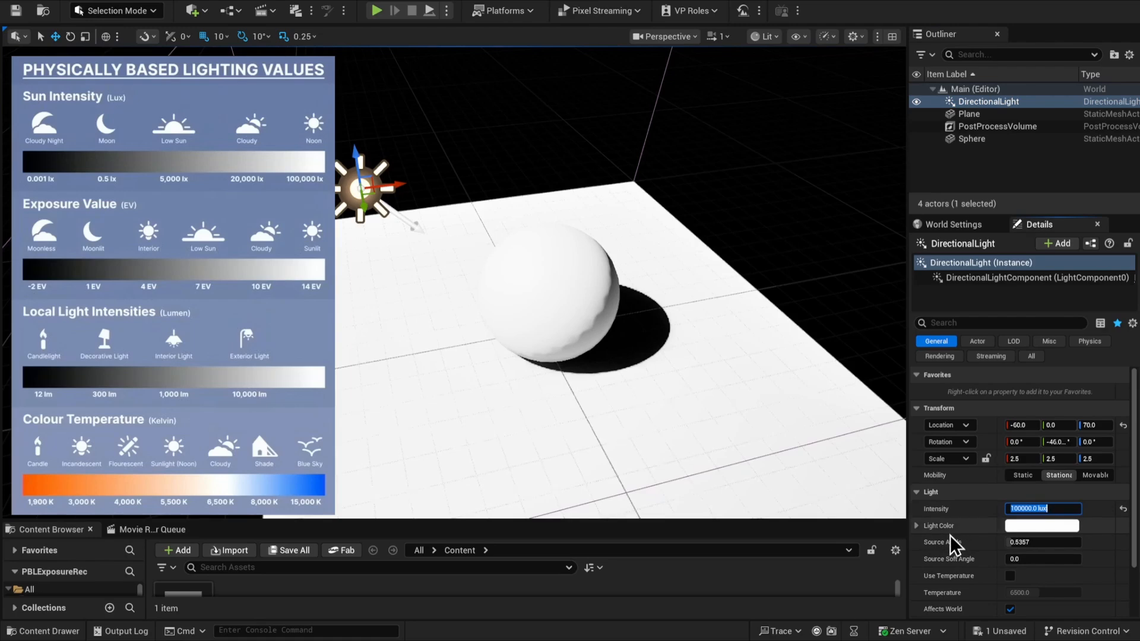
Enable Use Temperature on the DirectionalLight and set its Temperature to 5500
{"action": "scroll", "coordinate": [950, 564], "scroll_direction": "down", "scroll_amount": 1}
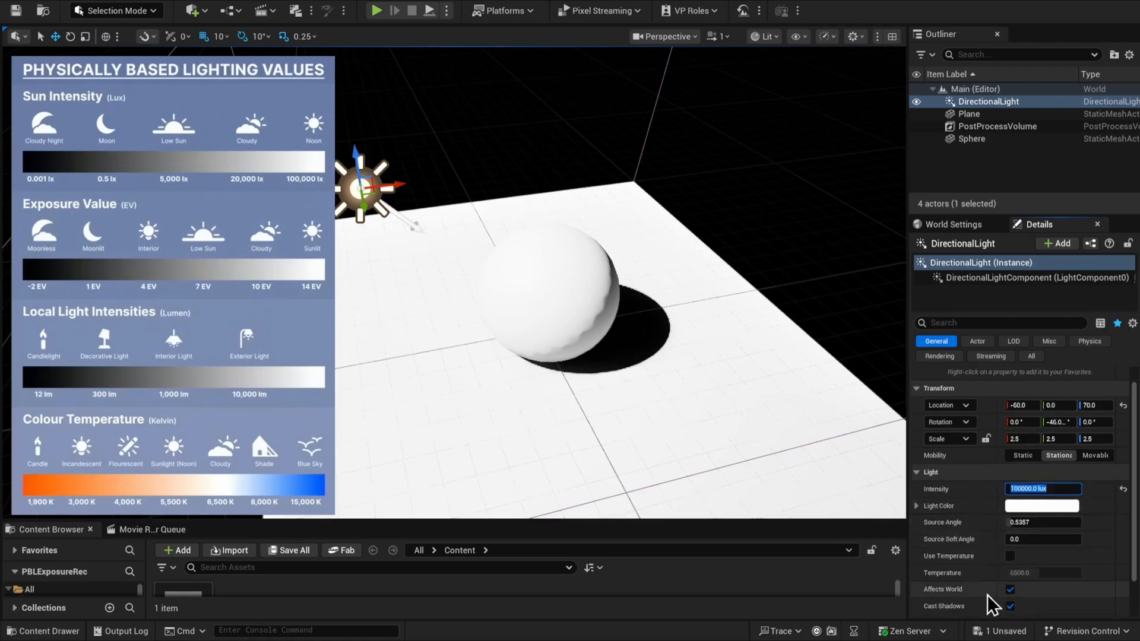
{"action": "left_click", "coordinate": [1010, 556]}
{"action": "left_click", "coordinate": [1045, 573]}
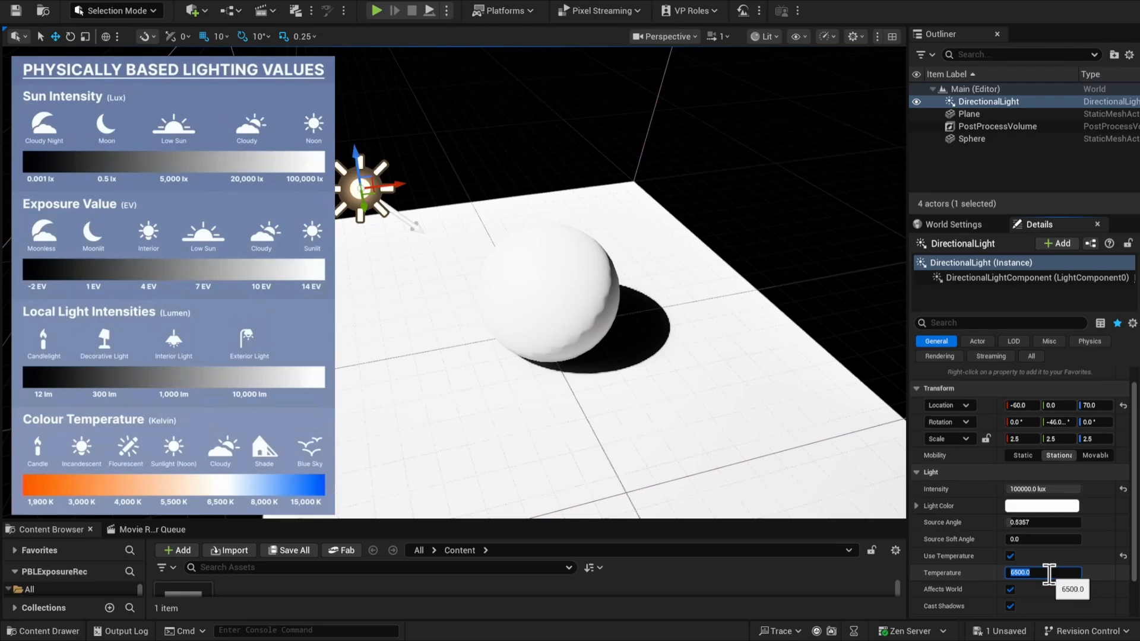
{"action": "type", "text": "5500"}
{"action": "key", "text": "Return"}
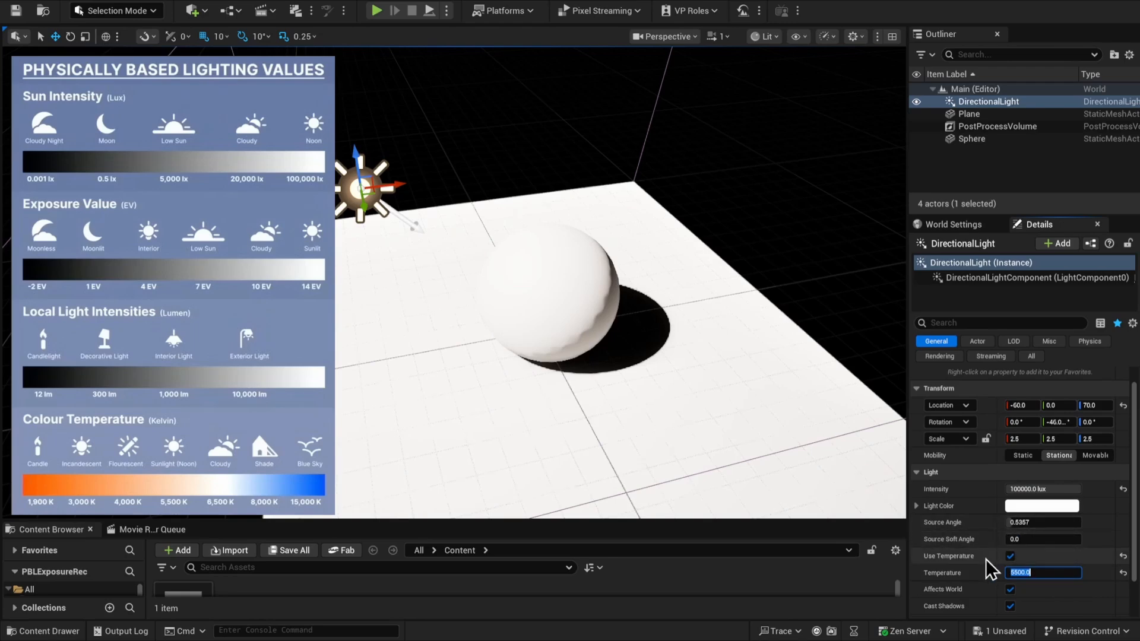
Select the Post Process Volume and set its Metering Mode to Auto Exposure Histogram
{"action": "left_click", "coordinate": [1009, 127]}
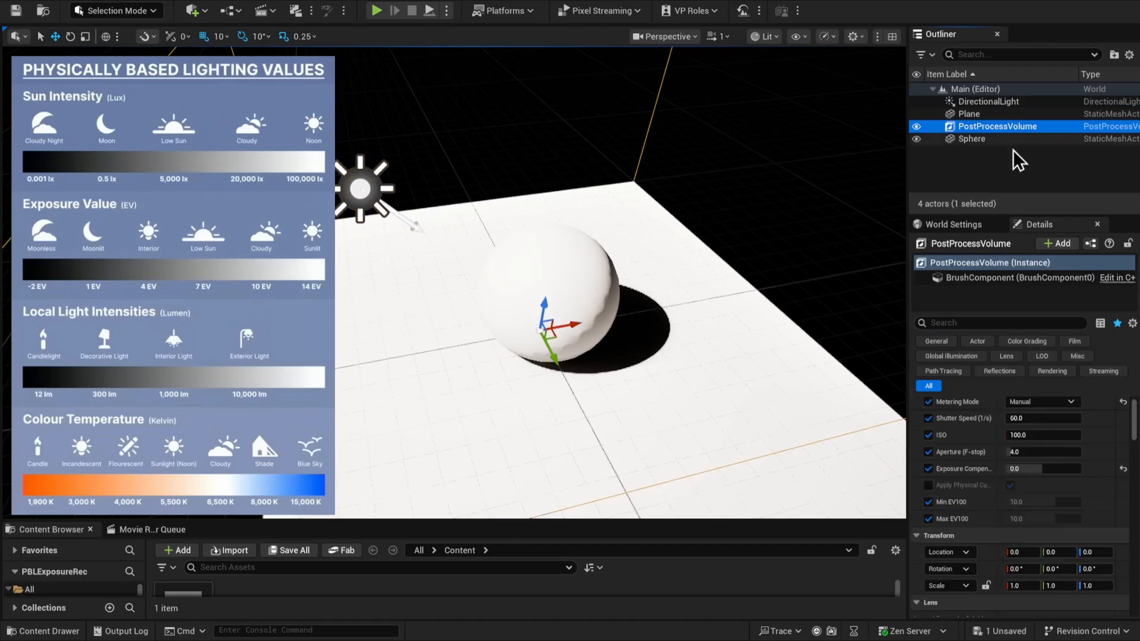
{"action": "left_click", "coordinate": [1036, 401]}
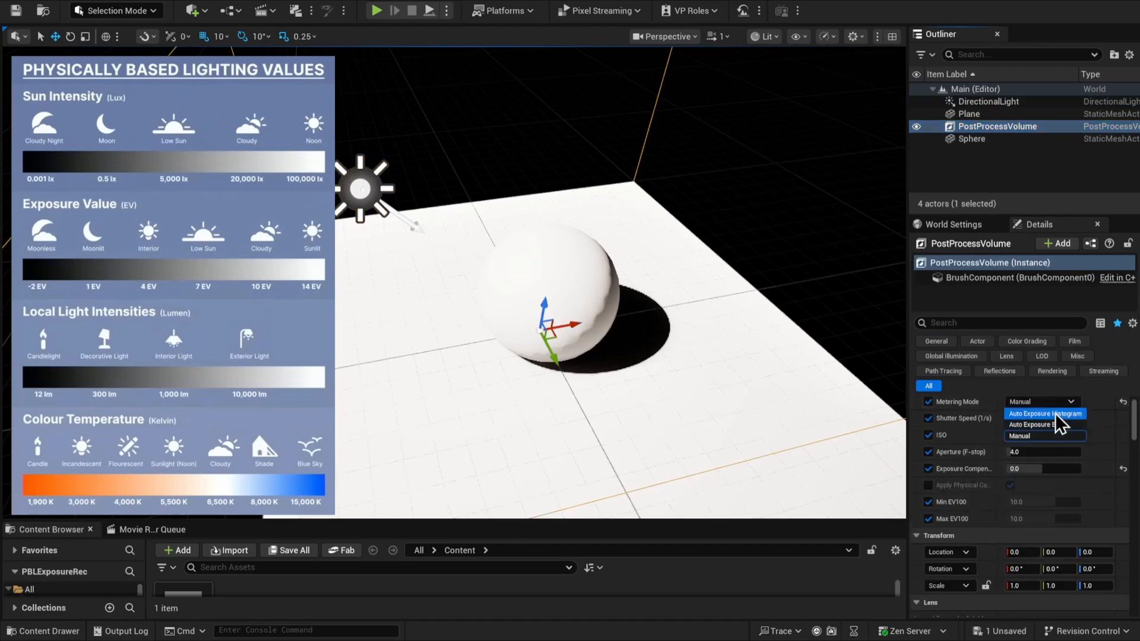
{"action": "left_click", "coordinate": [1056, 412]}
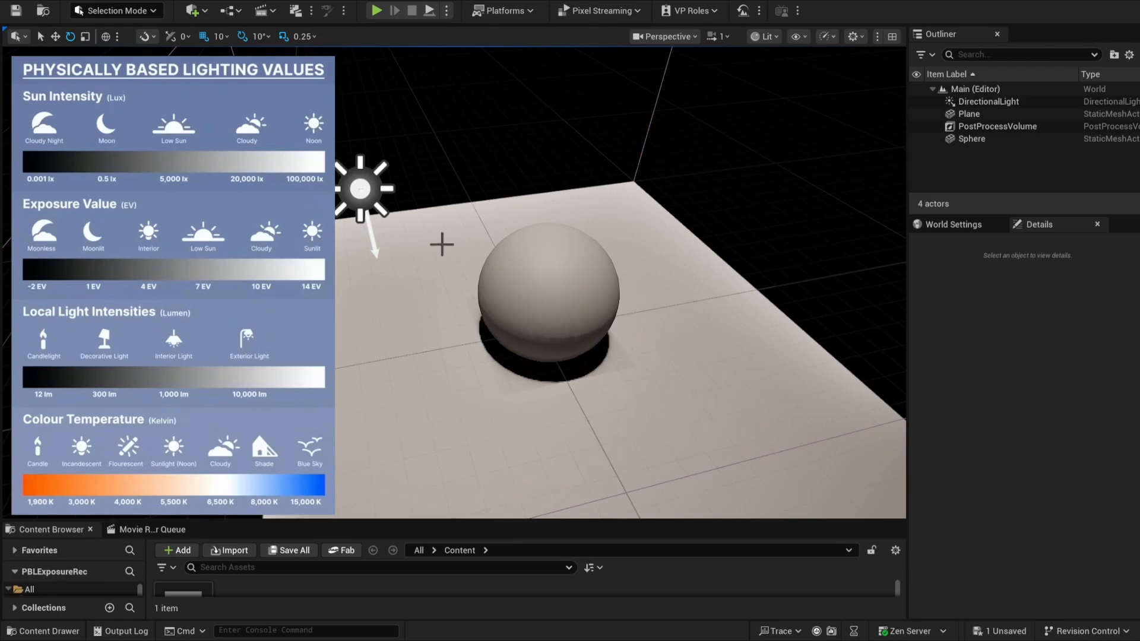
Open the sphere's BasicShapeMaterial and brighten its Color parameter to a near-white value of about 0.83
{"action": "left_click", "coordinate": [586, 320]}
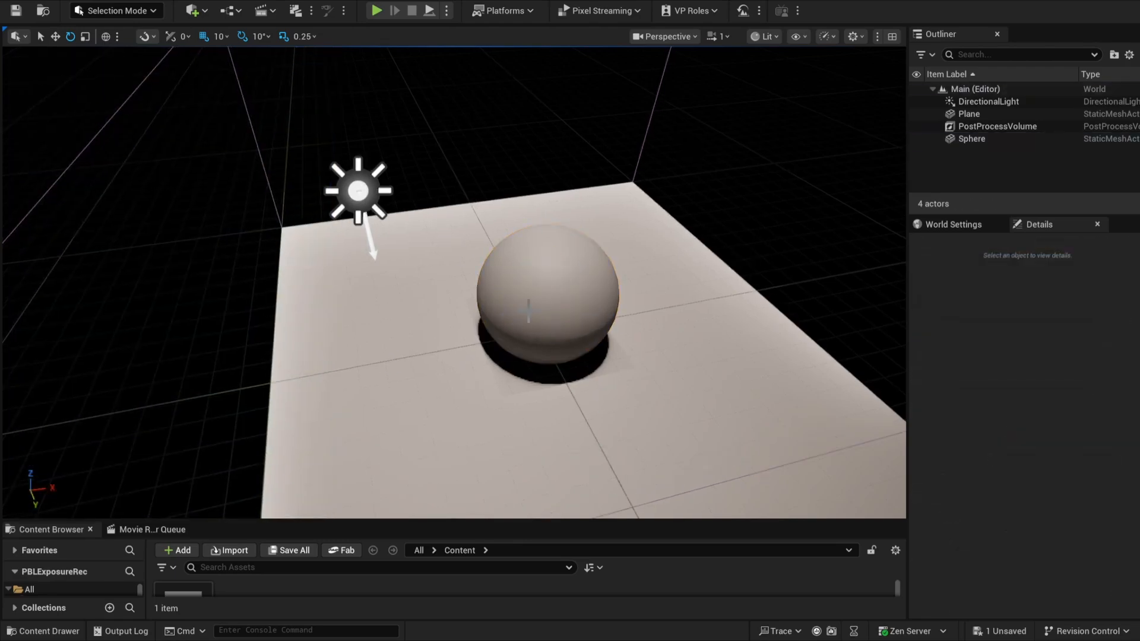
{"action": "left_click", "coordinate": [528, 309]}
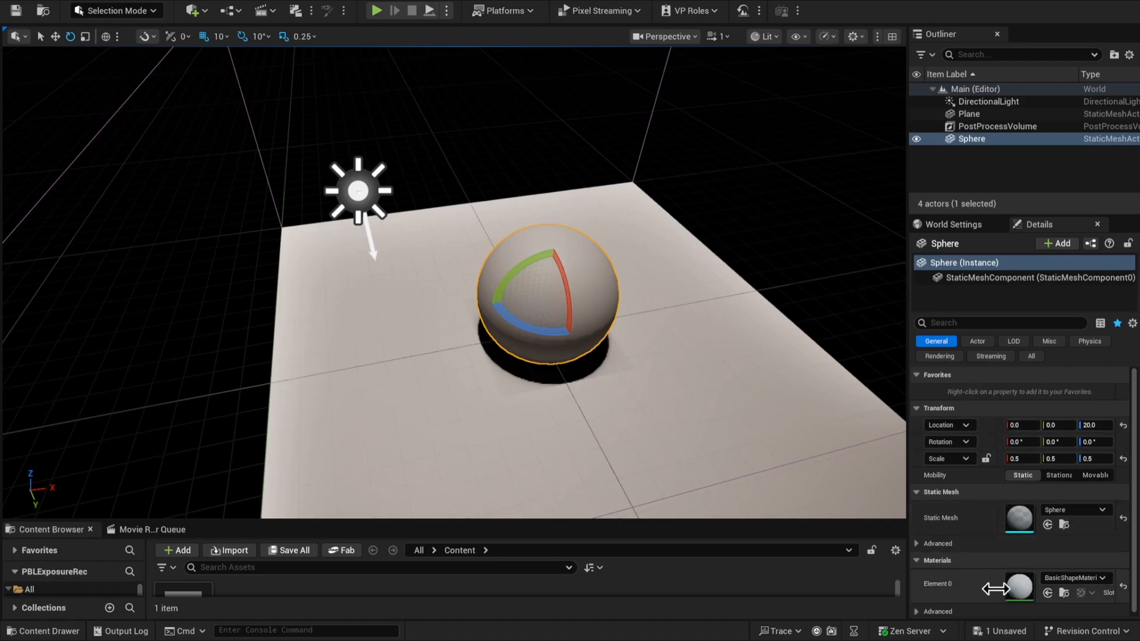
{"action": "double_click", "coordinate": [1014, 587]}
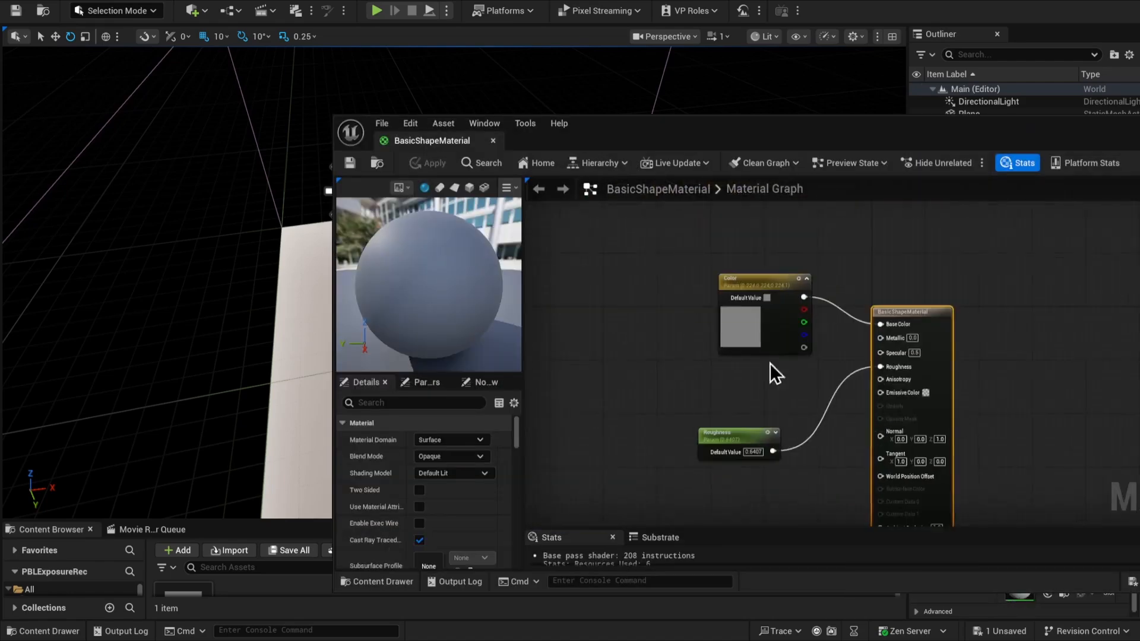
{"action": "double_click", "coordinate": [754, 326]}
{"action": "left_click_drag", "start_coordinate": [940, 536], "coordinate": [975, 537]}
{"action": "left_click", "coordinate": [936, 607]}
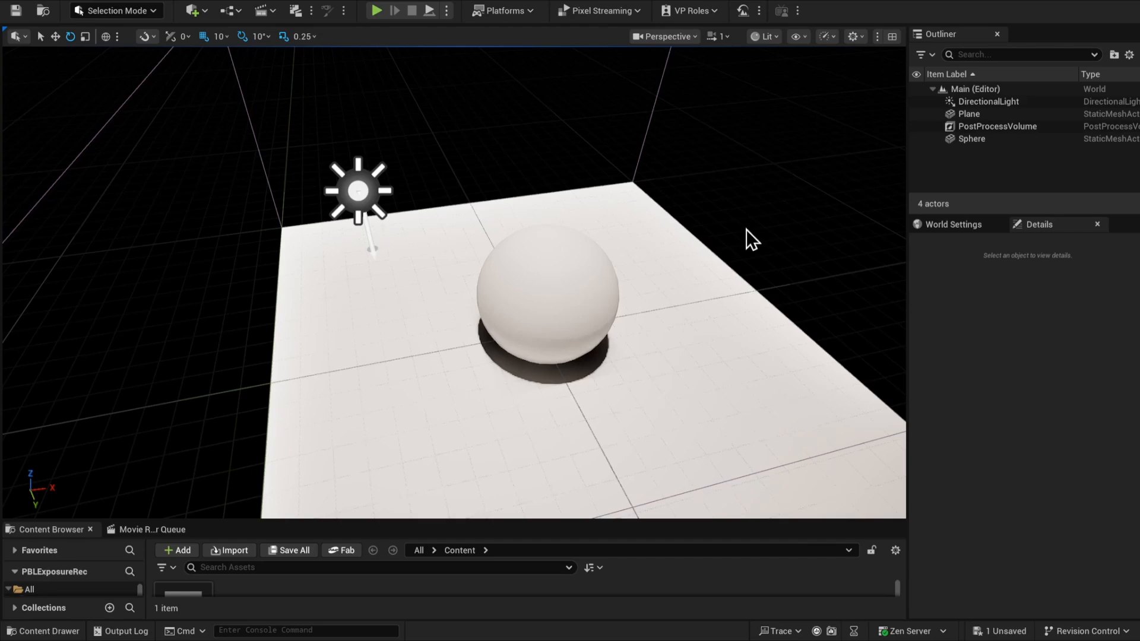
{"action": "left_click_drag", "start_coordinate": [808, 219], "coordinate": [807, 216]}
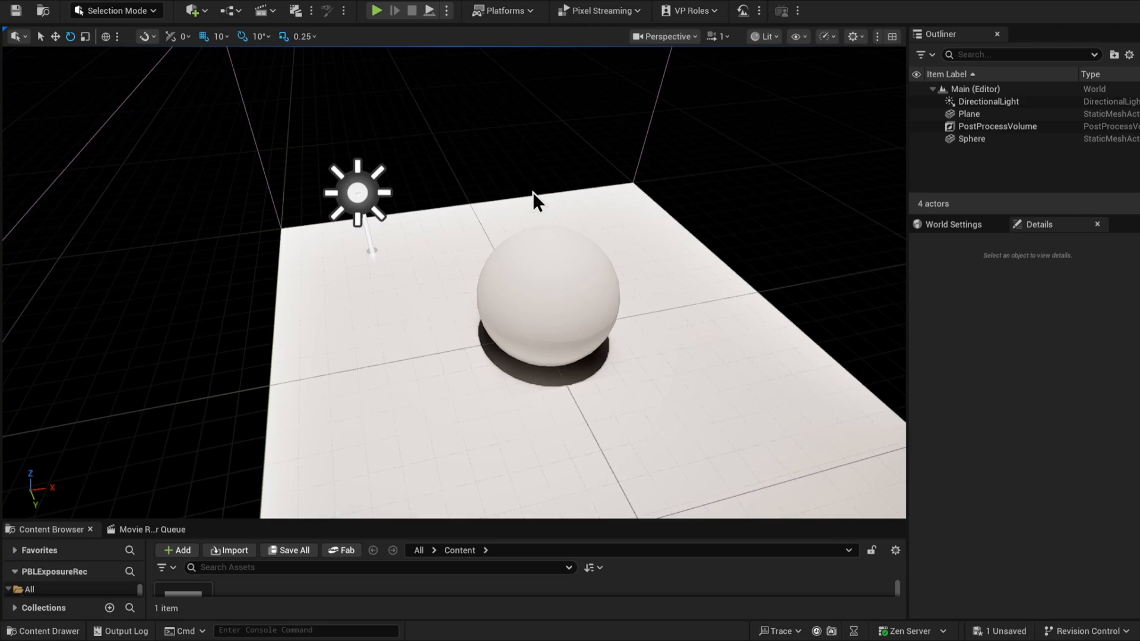
Switch the Post Process Volume's Metering Mode to Manual and deselect the volume
{"action": "left_click", "coordinate": [1020, 130]}
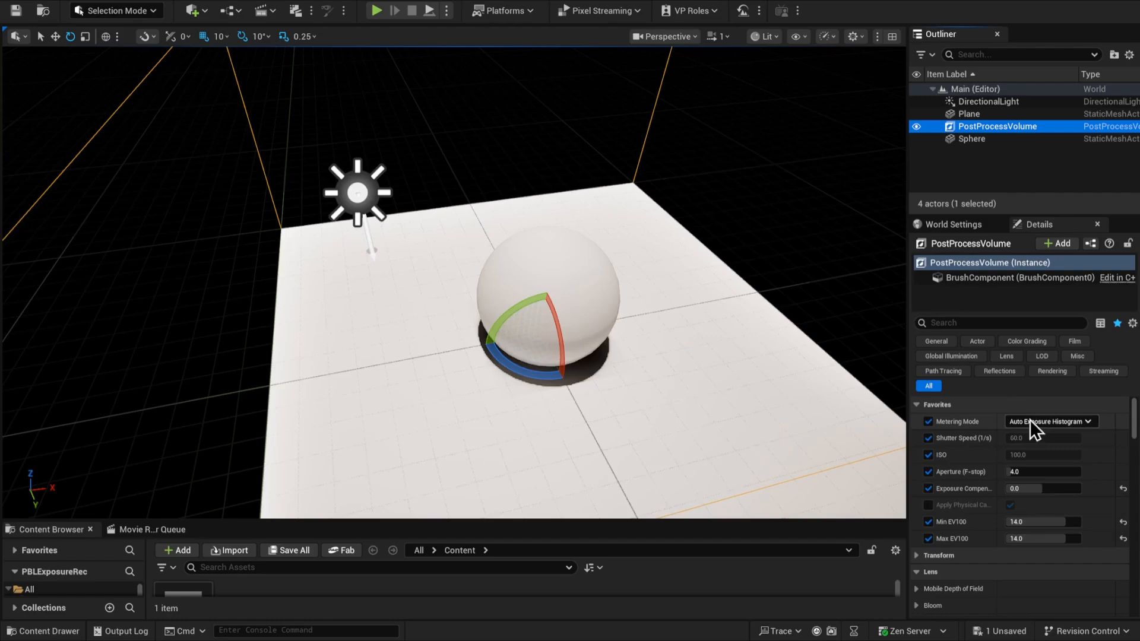
{"action": "left_click", "coordinate": [1045, 422]}
{"action": "left_click", "coordinate": [1036, 465]}
{"action": "left_click", "coordinate": [822, 191]}
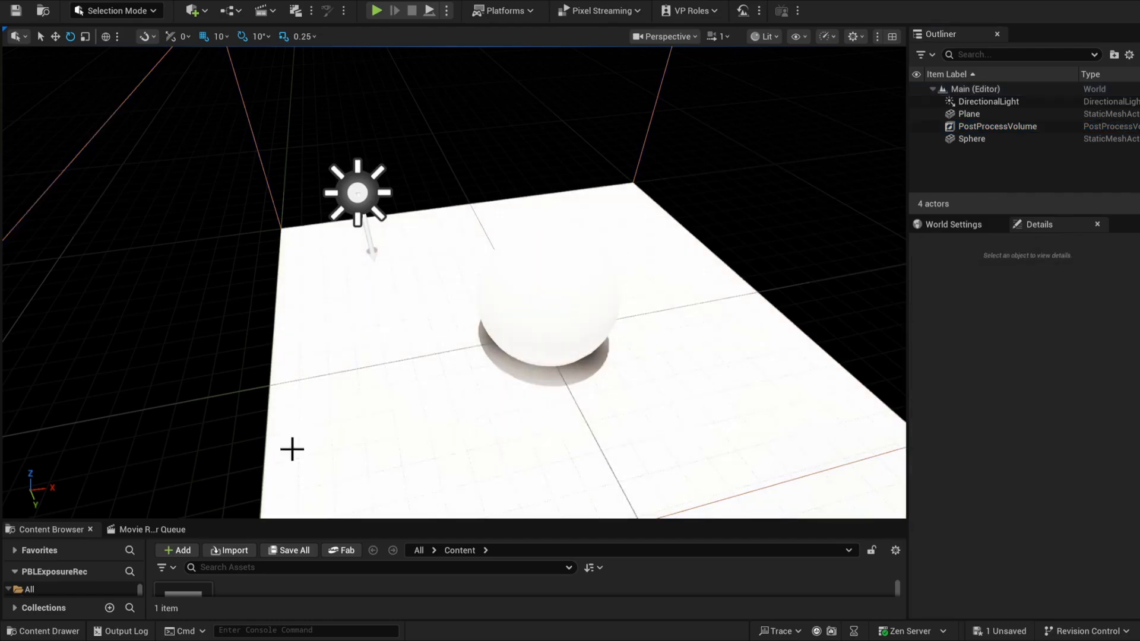
Set the Post Process Volume's Aperture to 2.8 and its Shutter Speed to 2000
{"action": "left_click", "coordinate": [1010, 126]}
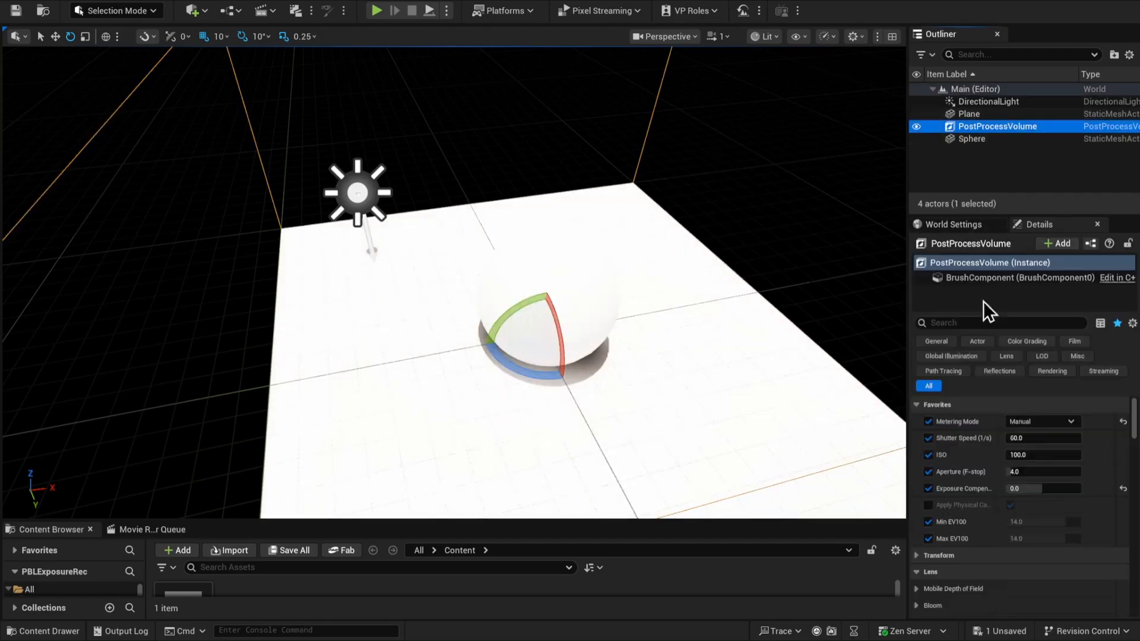
{"action": "left_click", "coordinate": [1048, 472]}
{"action": "type", "text": "2"}
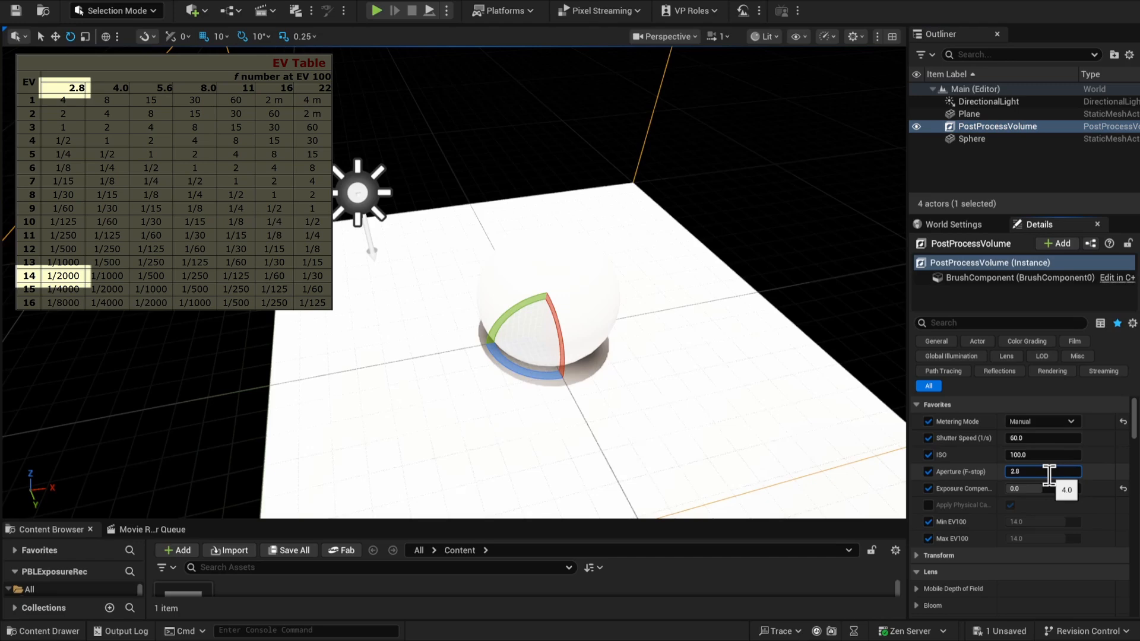
{"action": "type", "text": ".8"}
{"action": "key", "text": "Return"}
{"action": "left_click", "coordinate": [1037, 438]}
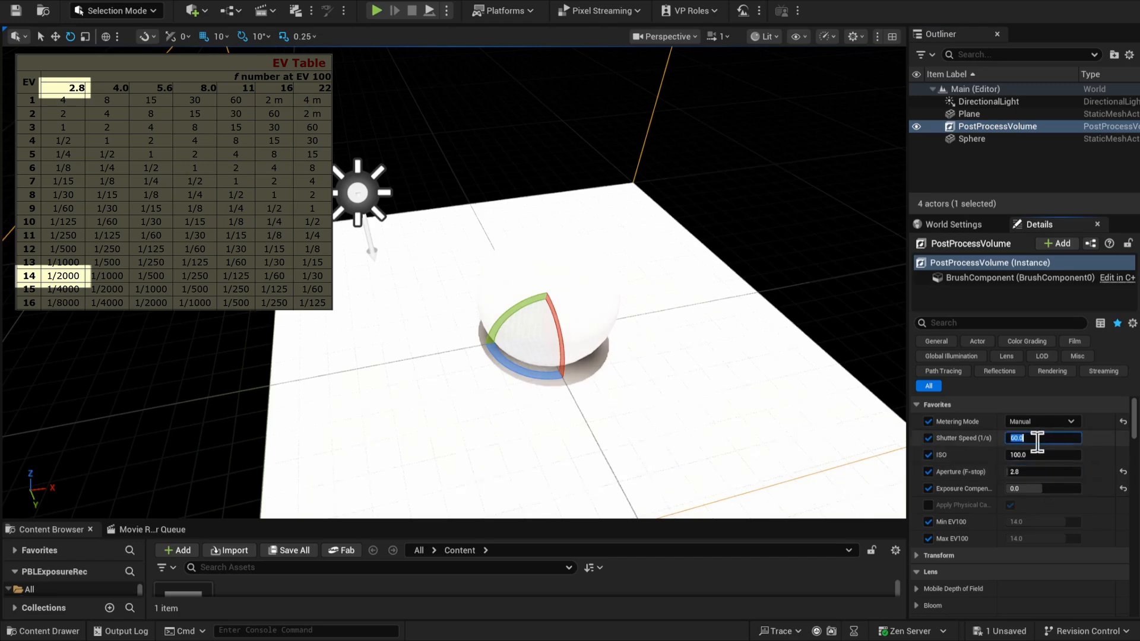
{"action": "type", "text": "2000"}
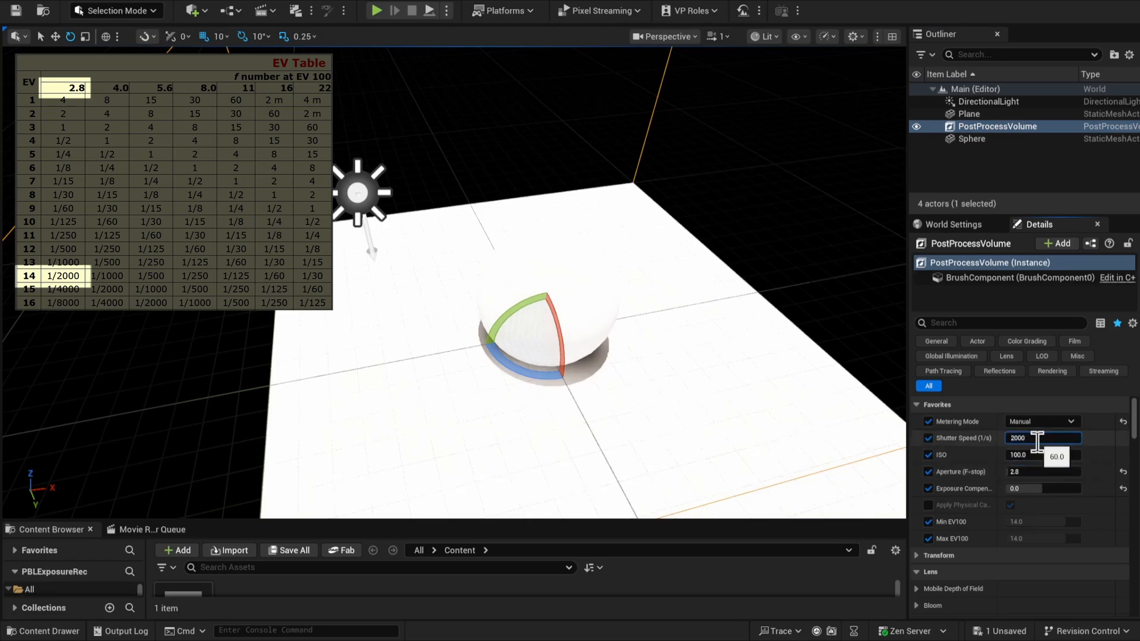
{"action": "key", "text": "Return"}
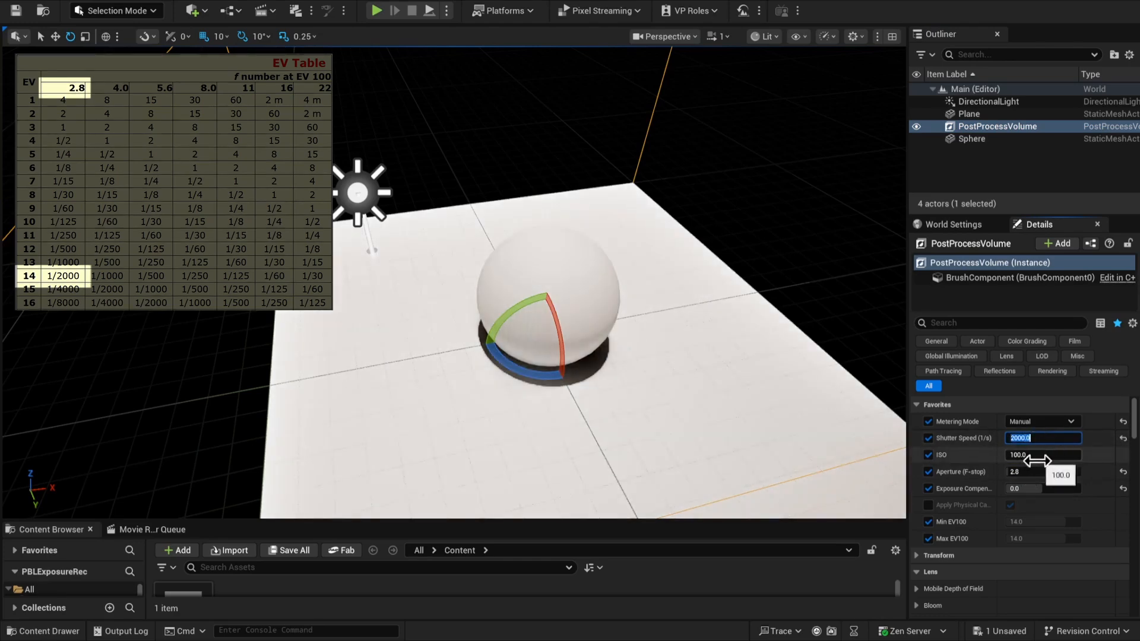
{"action": "left_click", "coordinate": [813, 231]}
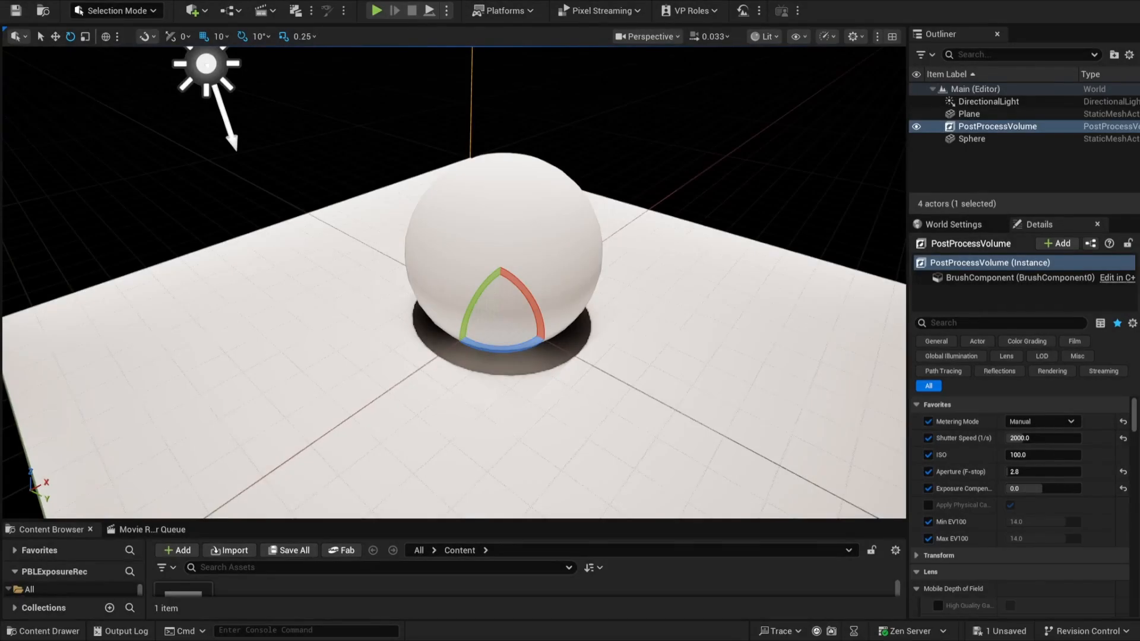
Select the DirectionalLight and set its Intensity to 5000 lux
{"action": "left_click", "coordinate": [209, 66]}
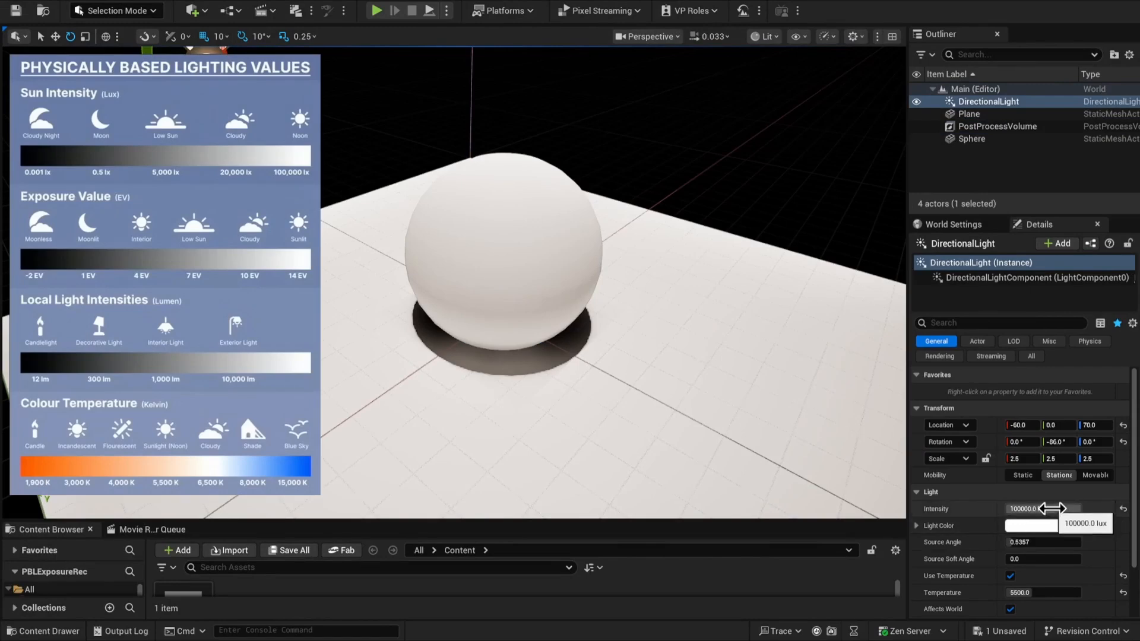
{"action": "left_click", "coordinate": [1052, 509]}
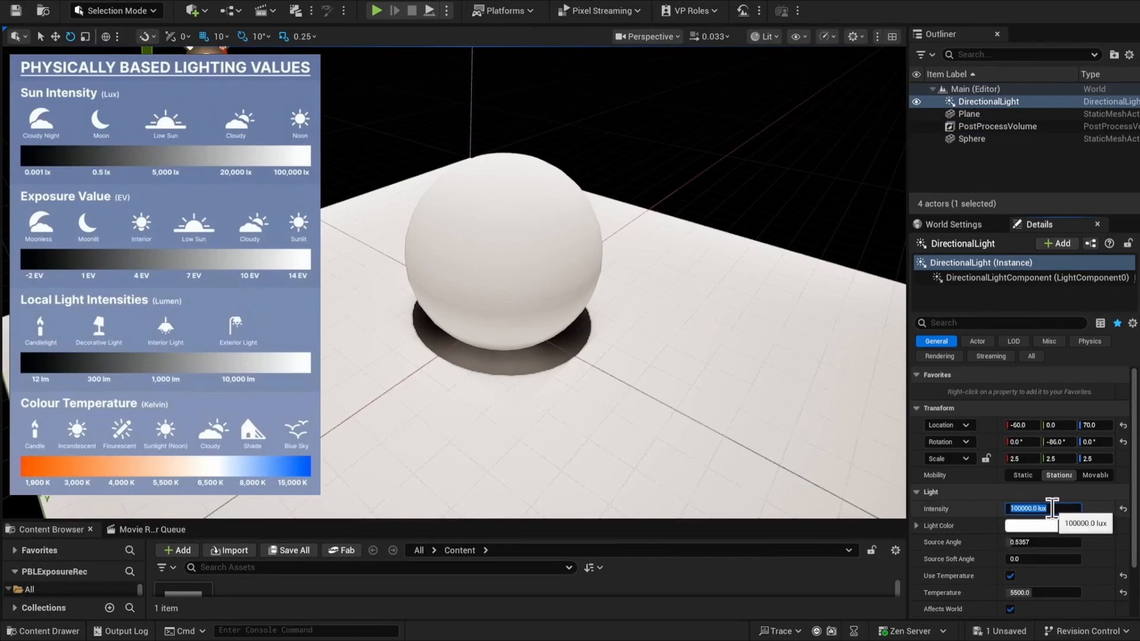
{"action": "type", "text": "5000"}
{"action": "key", "text": "Return"}
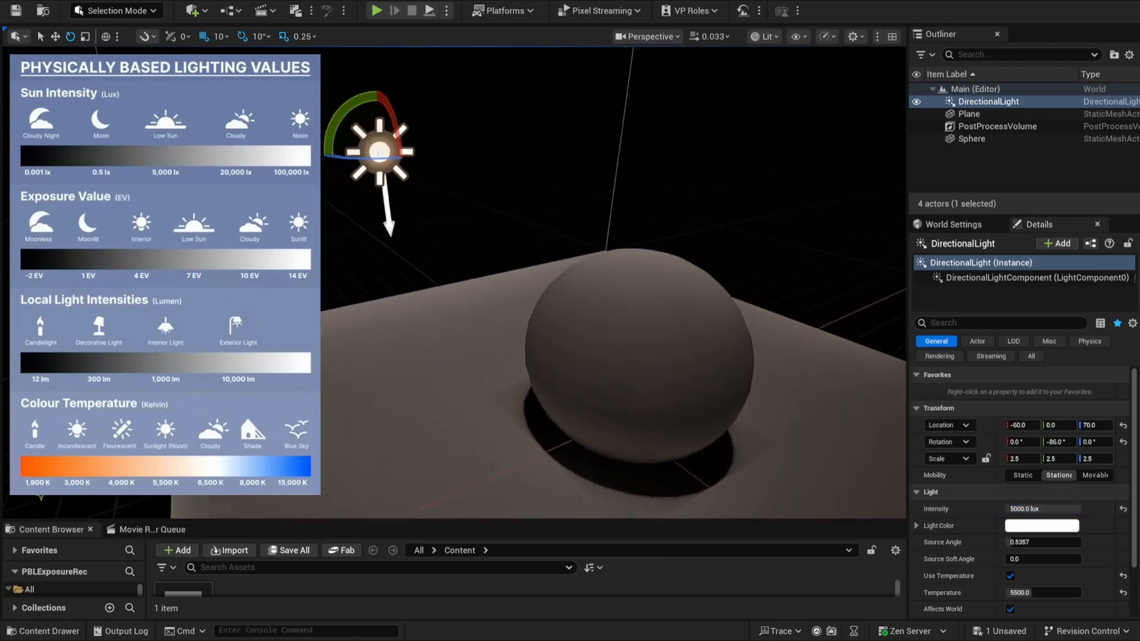
{"action": "right_click_drag", "start_coordinate": [830, 216], "coordinate": [834, 216]}
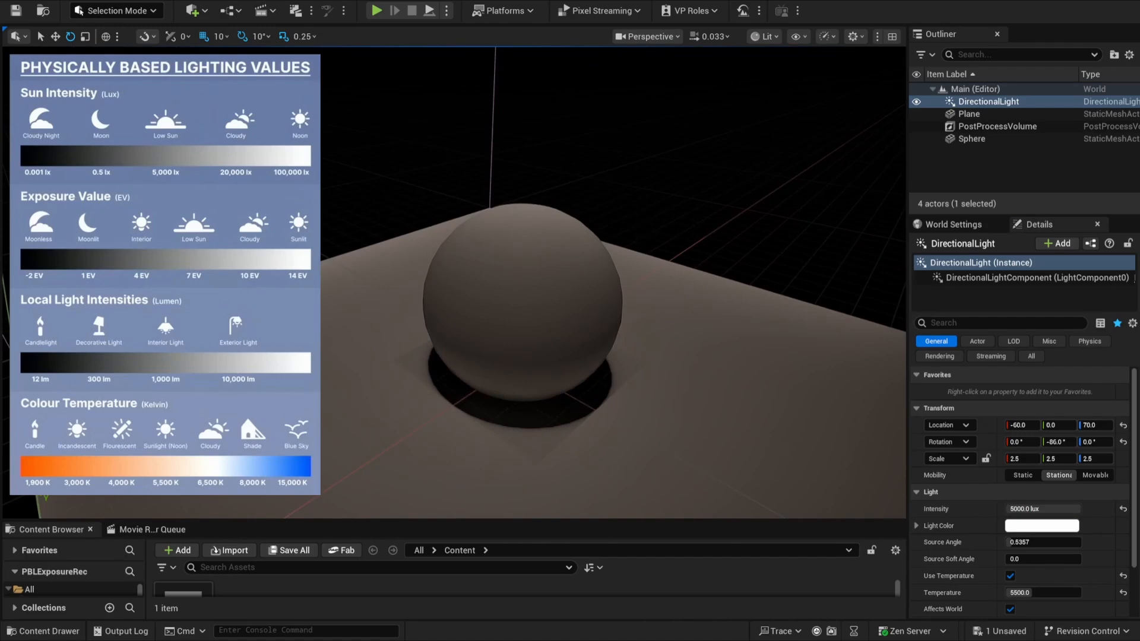
Rotate the DirectionalLight to a low sun angle of -16° about Y and set its Temperature to 3000
{"action": "left_click_drag", "start_coordinate": [255, 195], "coordinate": [323, 133]}
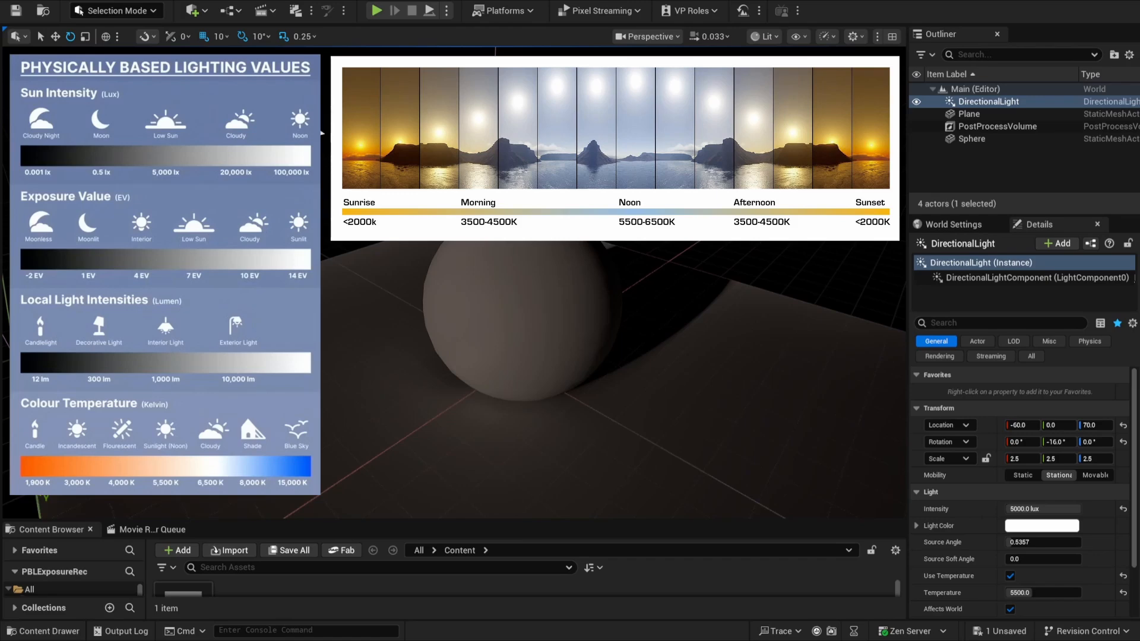
{"action": "left_click", "coordinate": [1045, 593]}
{"action": "type", "text": "2500"}
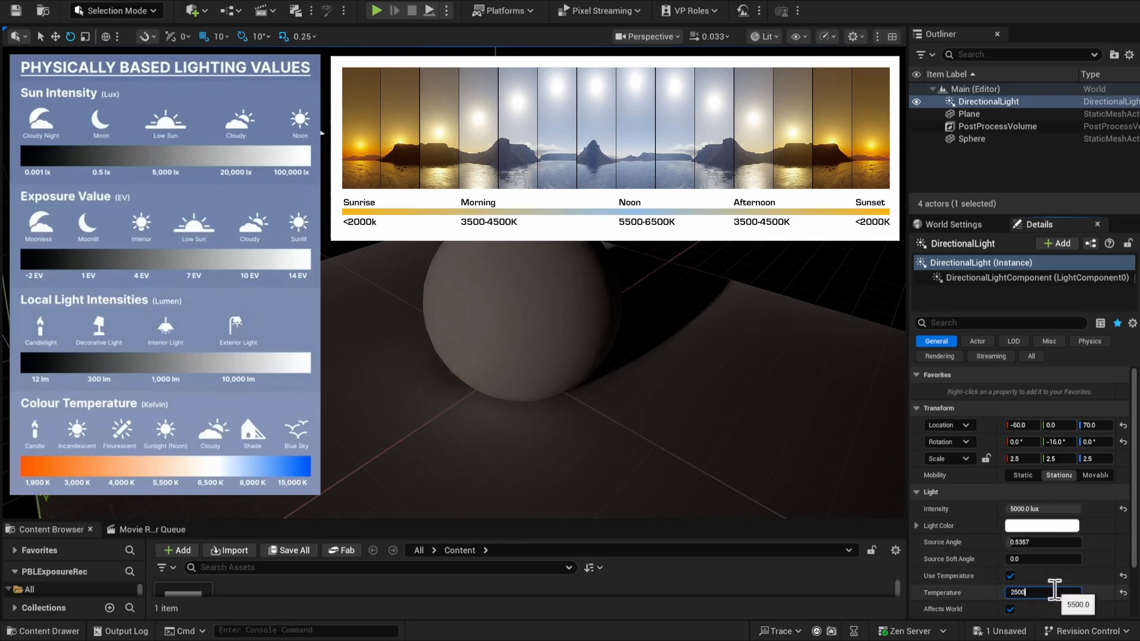
{"action": "key", "text": "Return"}
{"action": "type", "text": "3000"}
{"action": "key", "text": "Return"}
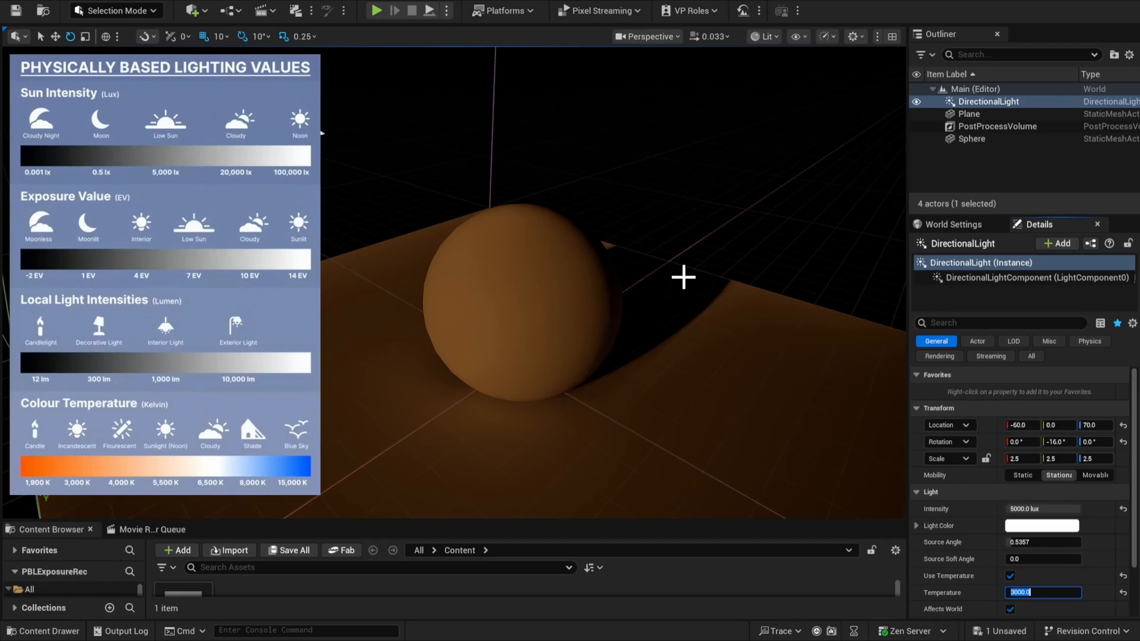
Set the Post Process Volume's Metering Mode to Auto Exposure Histogram, with both Min EV100 and Max EV100 at 7
{"action": "left_click", "coordinate": [998, 126]}
{"action": "left_click", "coordinate": [1068, 422]}
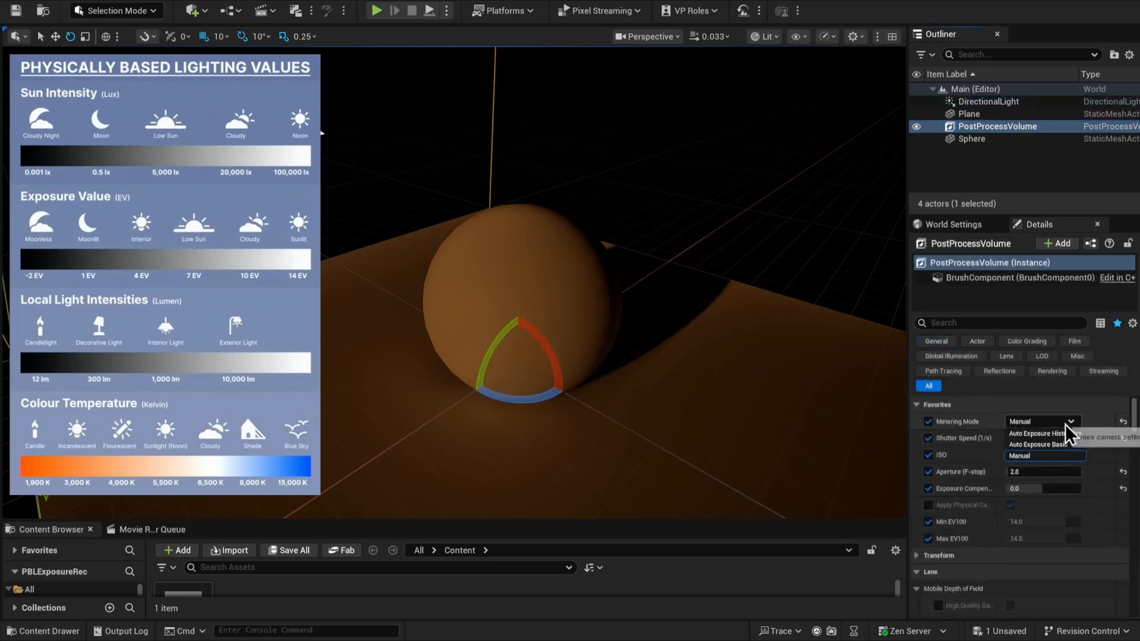
{"action": "left_click", "coordinate": [1065, 434]}
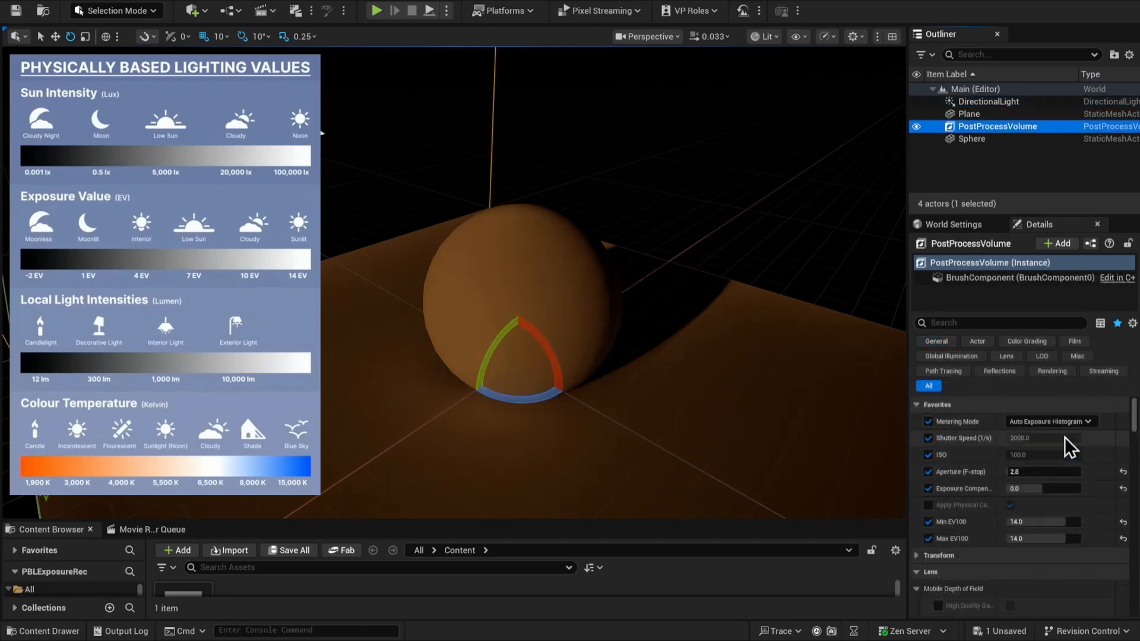
{"action": "left_click", "coordinate": [1053, 522]}
{"action": "type", "text": "7"}
{"action": "key", "text": "Return"}
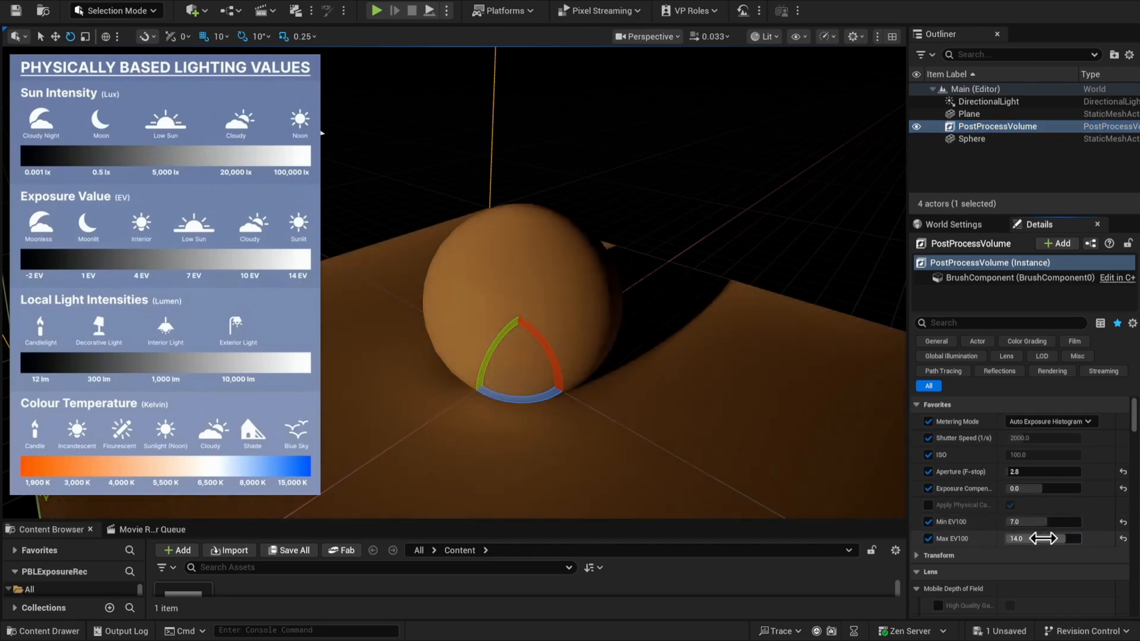
{"action": "left_click_drag", "start_coordinate": [754, 252], "coordinate": [718, 232]}
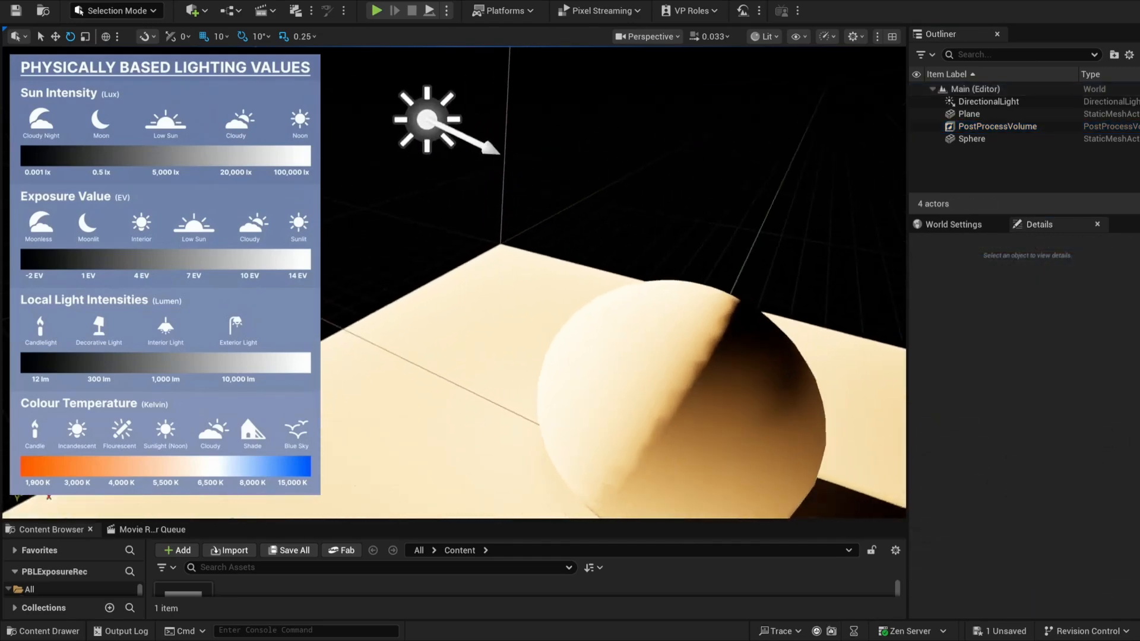
{"action": "left_click_drag", "start_coordinate": [831, 255], "coordinate": [864, 266]}
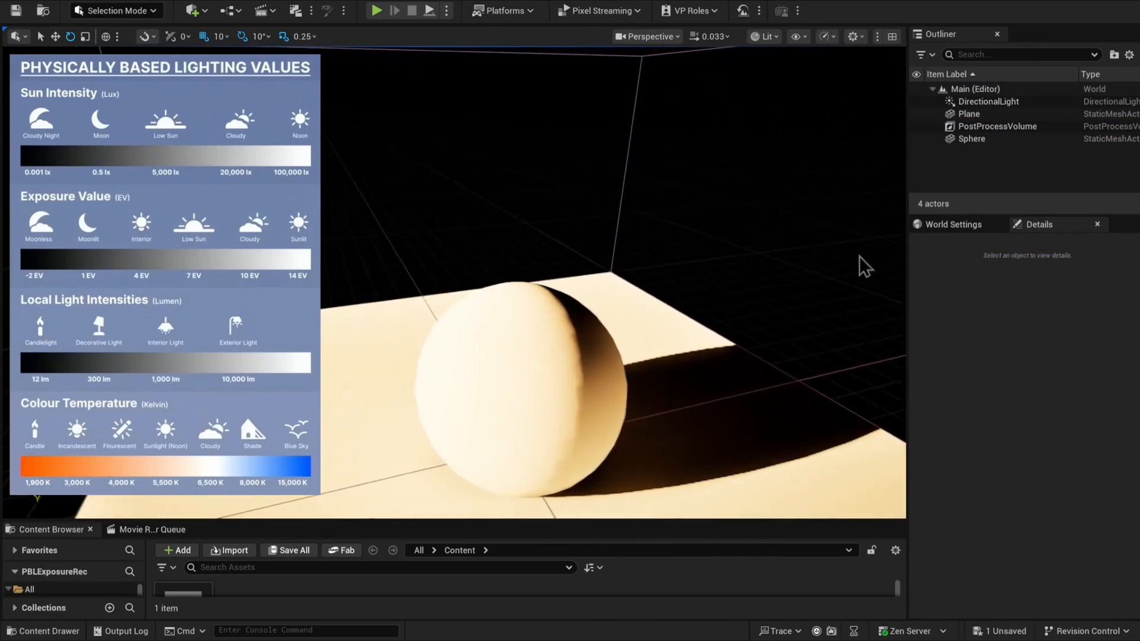
Darken the Color parameter of the sphere's BasicShapeMaterial to a value of 0.607, then save and close the material
{"action": "left_click", "coordinate": [546, 352]}
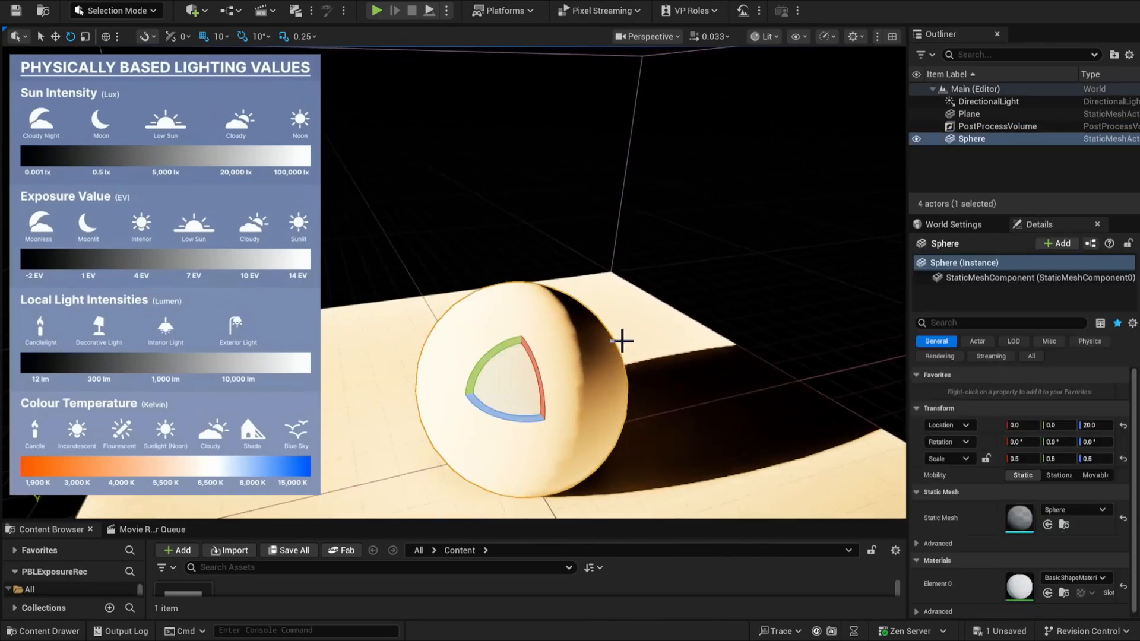
{"action": "double_click", "coordinate": [1017, 590]}
{"action": "double_click", "coordinate": [748, 228]}
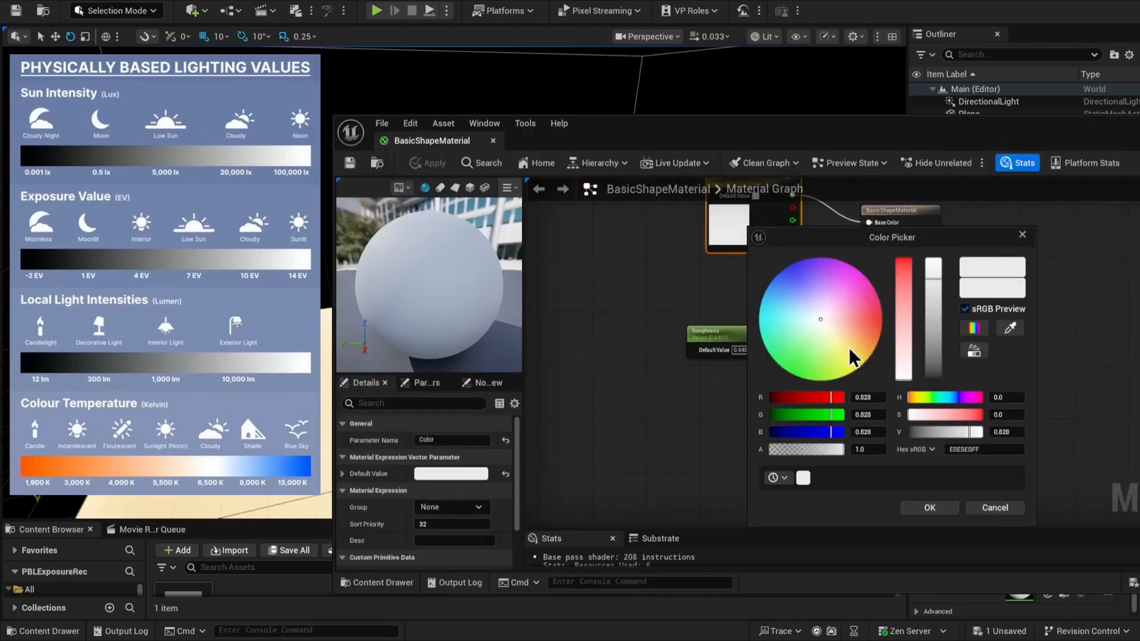
{"action": "left_click_drag", "start_coordinate": [935, 279], "coordinate": [934, 306]}
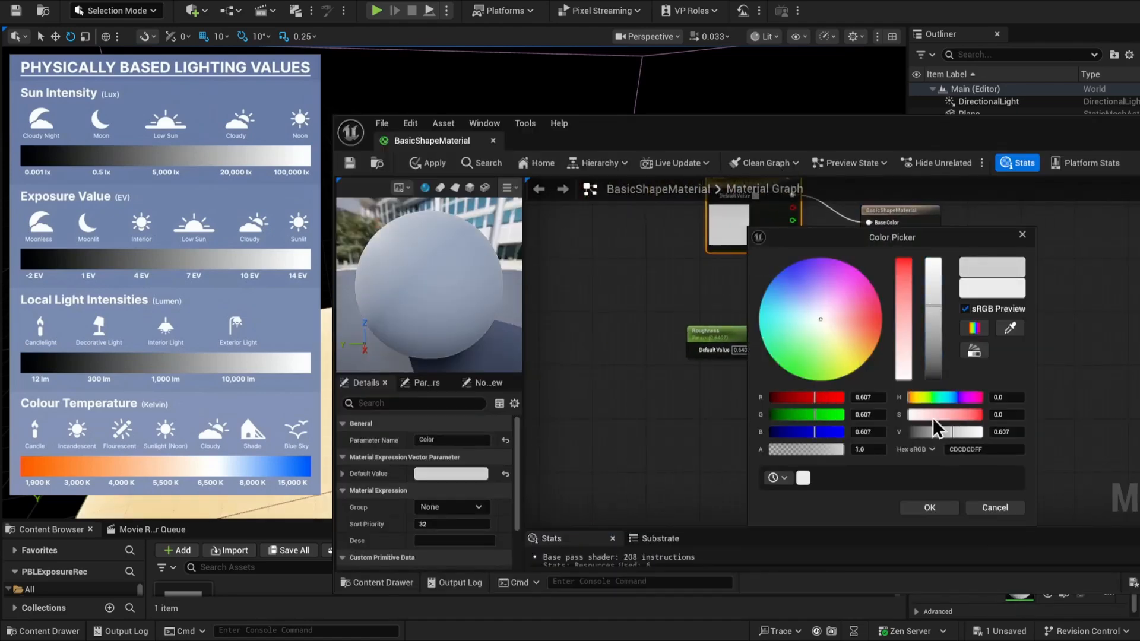
{"action": "left_click", "coordinate": [944, 510]}
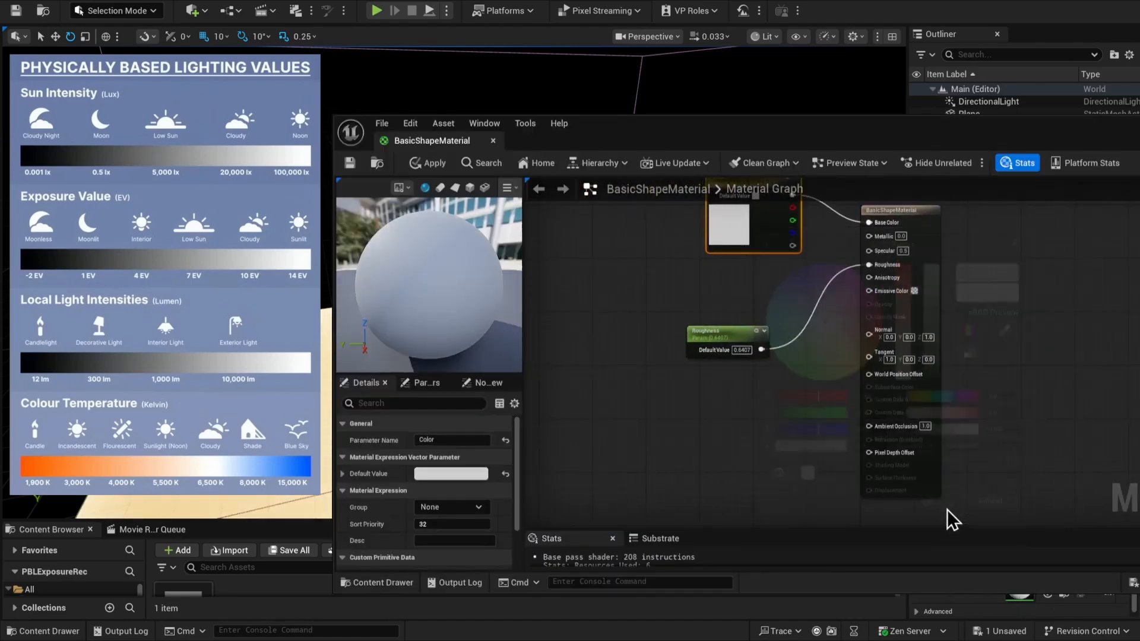
{"action": "left_click", "coordinate": [355, 163]}
{"action": "left_click", "coordinate": [493, 141]}
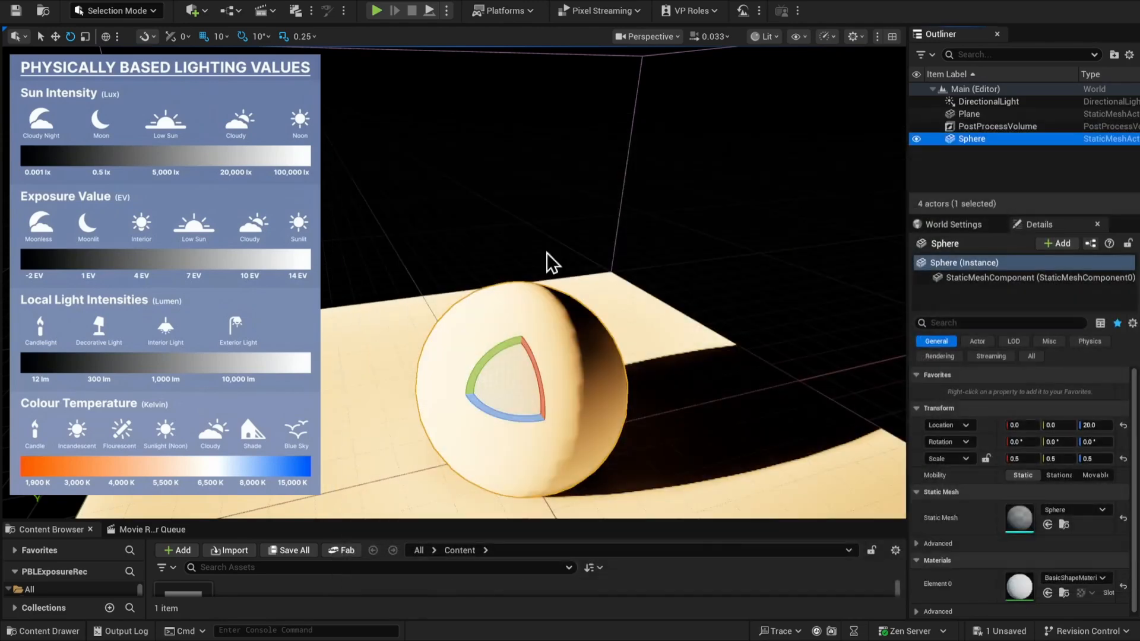
Select the DirectionalLight and set its Temperature to 2500
{"action": "left_click", "coordinate": [989, 102]}
{"action": "scroll", "coordinate": [1097, 540], "scroll_direction": "down", "scroll_amount": 1}
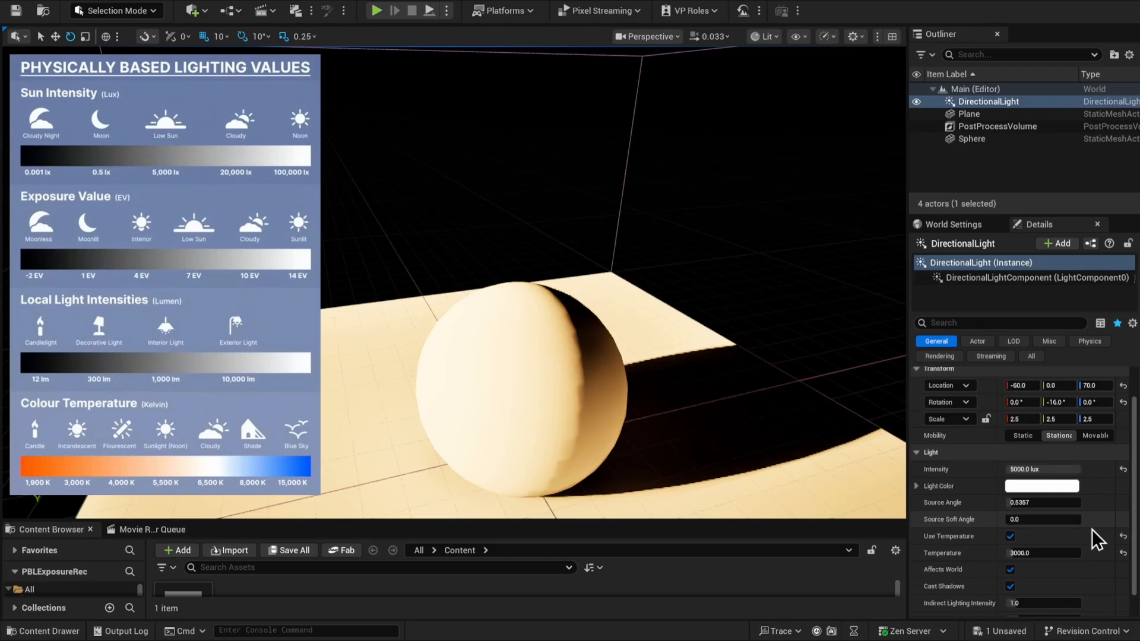
{"action": "scroll", "coordinate": [1097, 540], "scroll_direction": "down", "scroll_amount": 1}
{"action": "left_click", "coordinate": [1056, 523]}
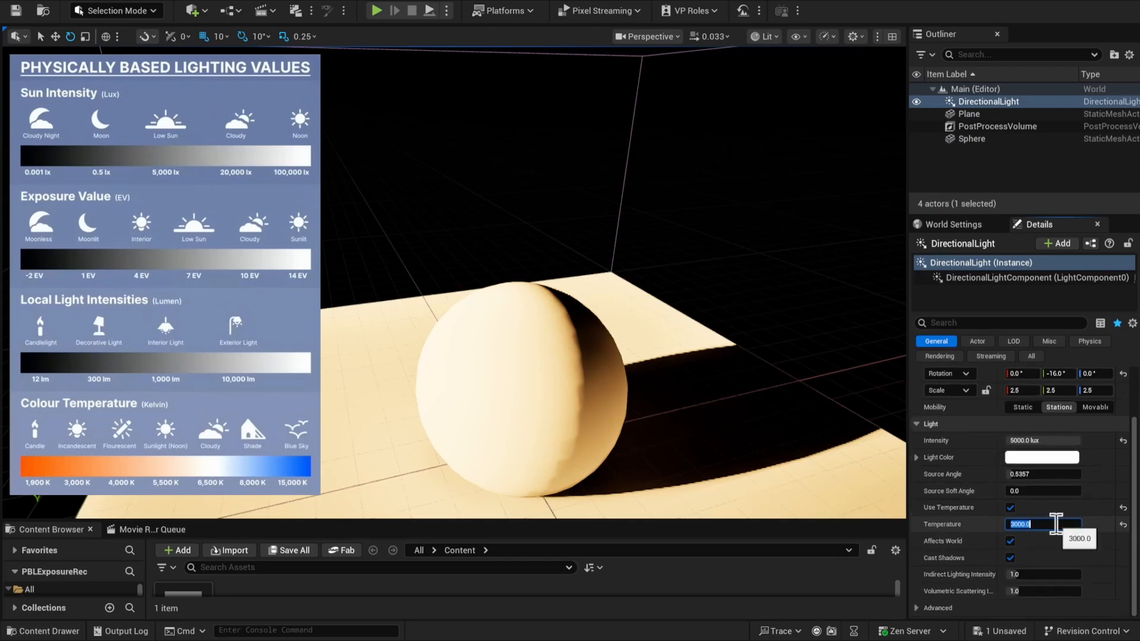
{"action": "type", "text": "2500"}
{"action": "key", "text": "Return"}
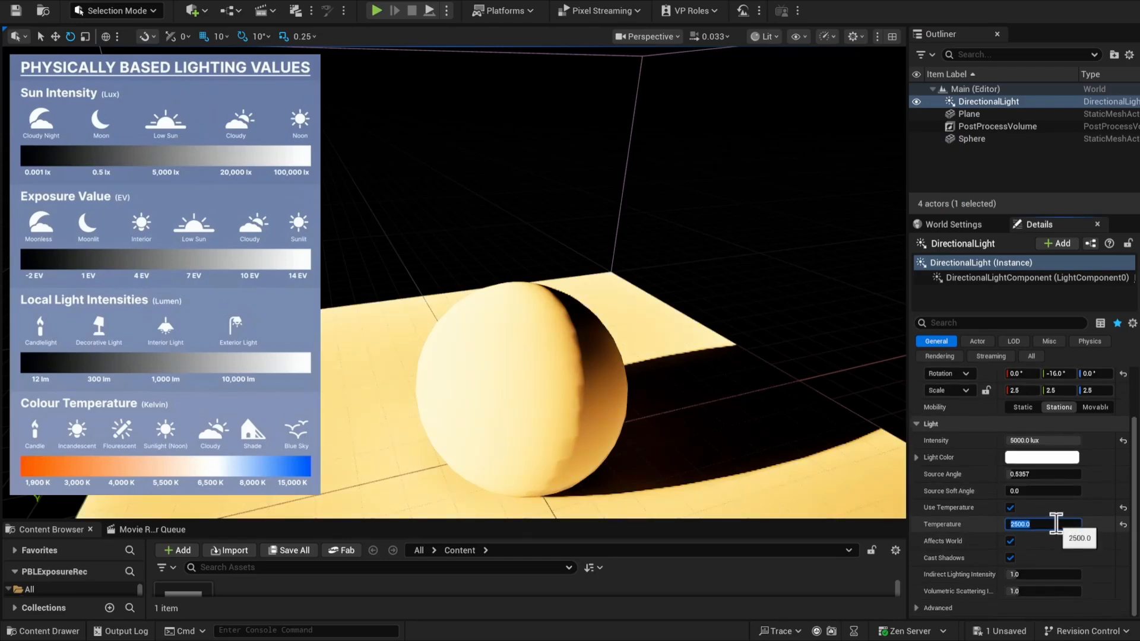
{"action": "mouse_move", "coordinate": [679, 212]}
{"action": "right_mouse_down"}
{"action": "mouse_move", "coordinate": [721, 154]}
{"action": "mouse_move", "coordinate": [679, 211]}
{"action": "right_mouse_up"}
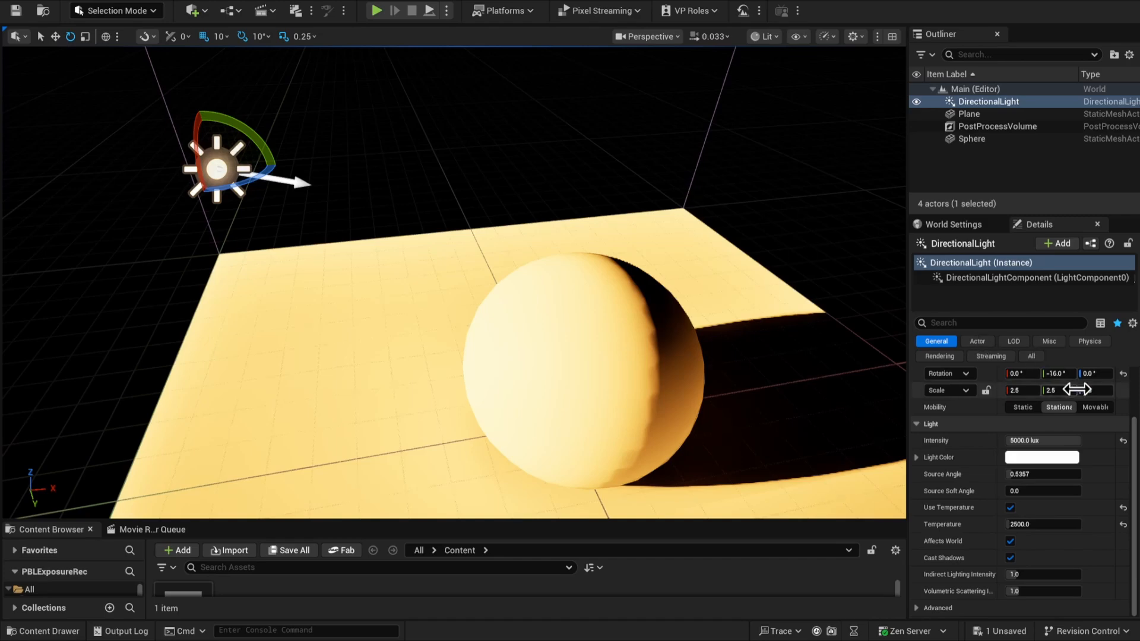
Select the Post Process Volume and return its Metering Mode from Auto Exposure Histogram to Manual
{"action": "scroll", "coordinate": [1069, 452], "scroll_direction": "up", "scroll_amount": 1}
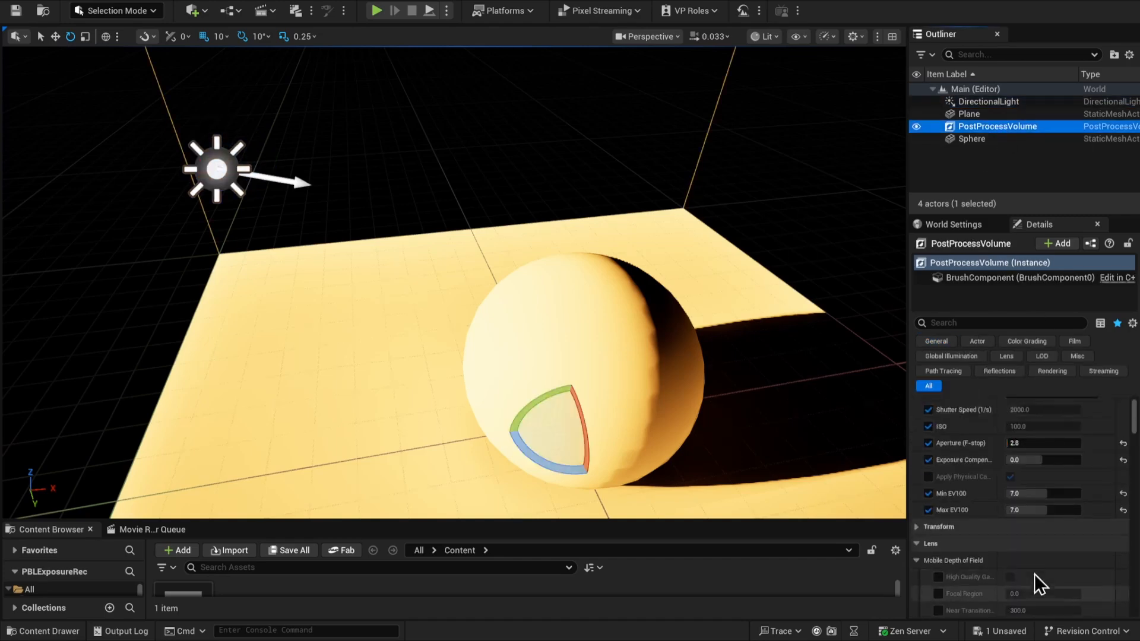
{"action": "left_click", "coordinate": [1045, 421]}
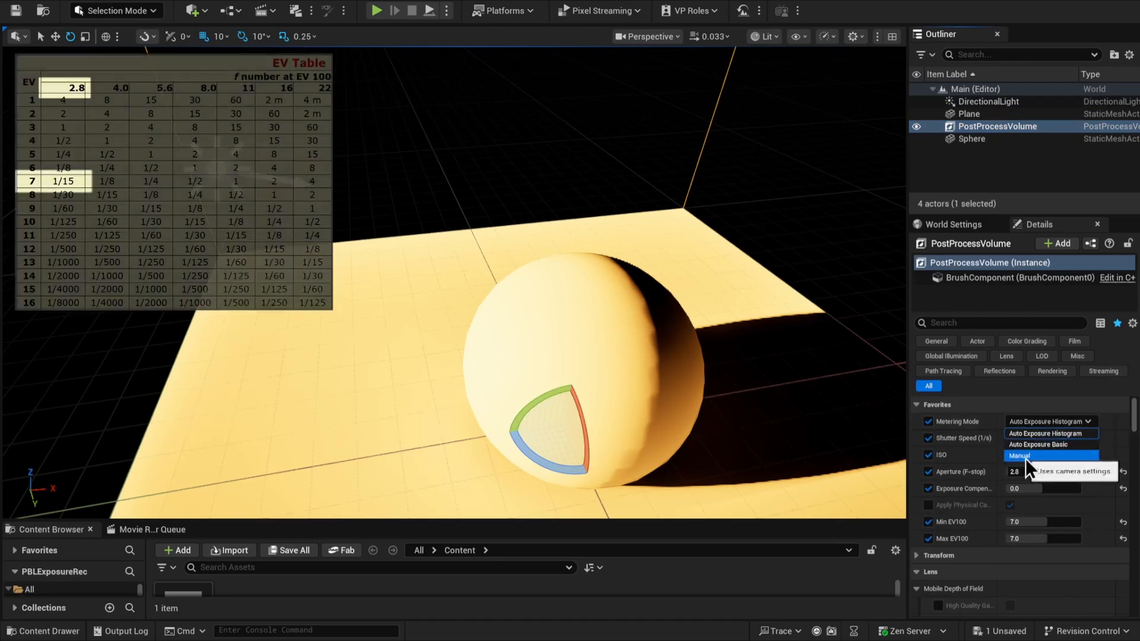
{"action": "left_click", "coordinate": [1025, 458]}
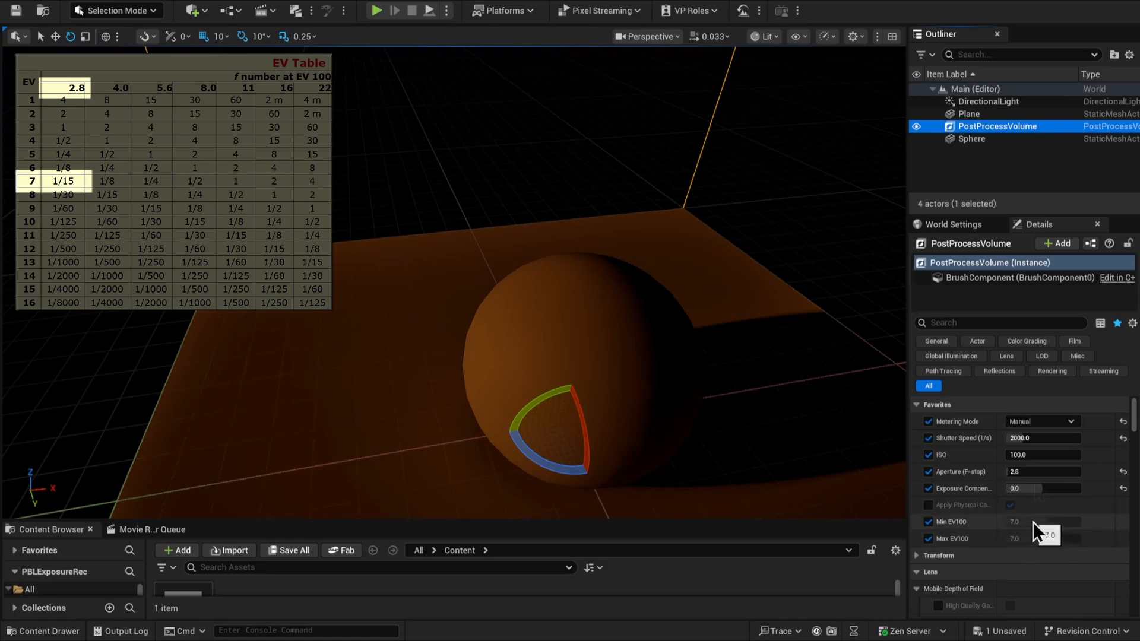
Set the Post Process Volume's Shutter Speed to 15 to match EV 7 at f/2.8, then clear the selection
{"action": "left_click", "coordinate": [1048, 438]}
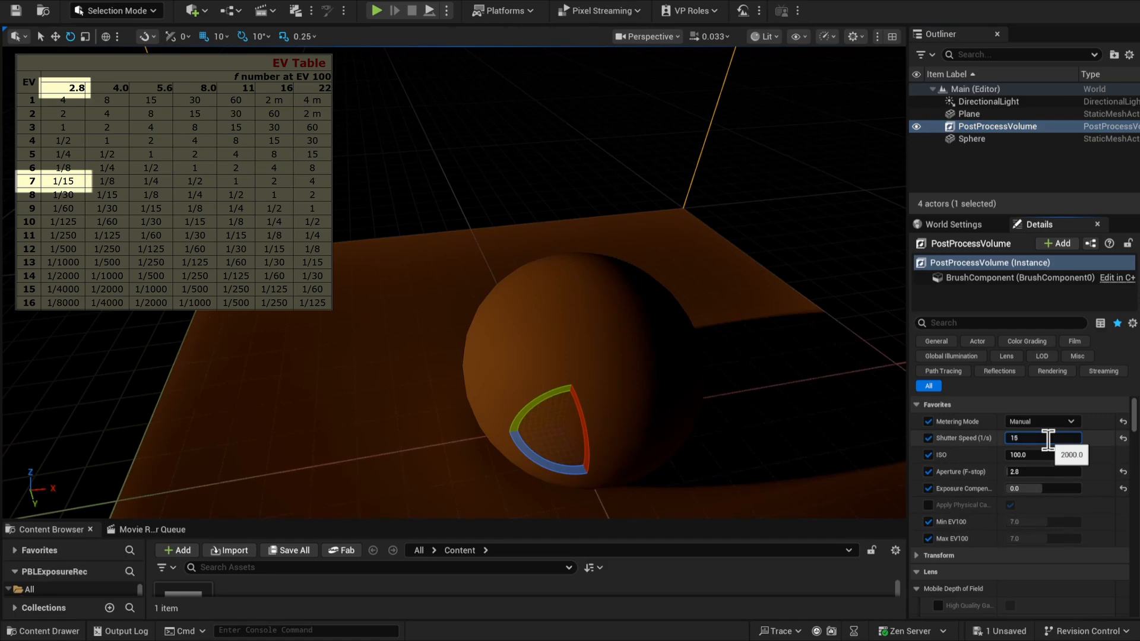
{"action": "key", "text": "Return"}
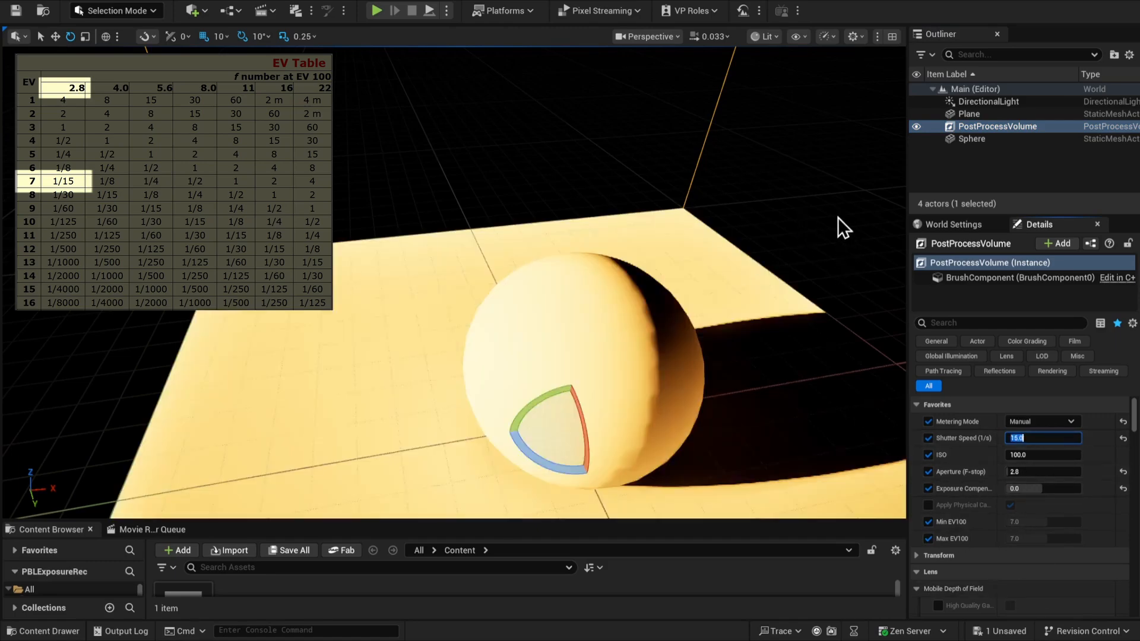
{"action": "right_click_drag", "start_coordinate": [830, 217], "coordinate": [830, 244]}
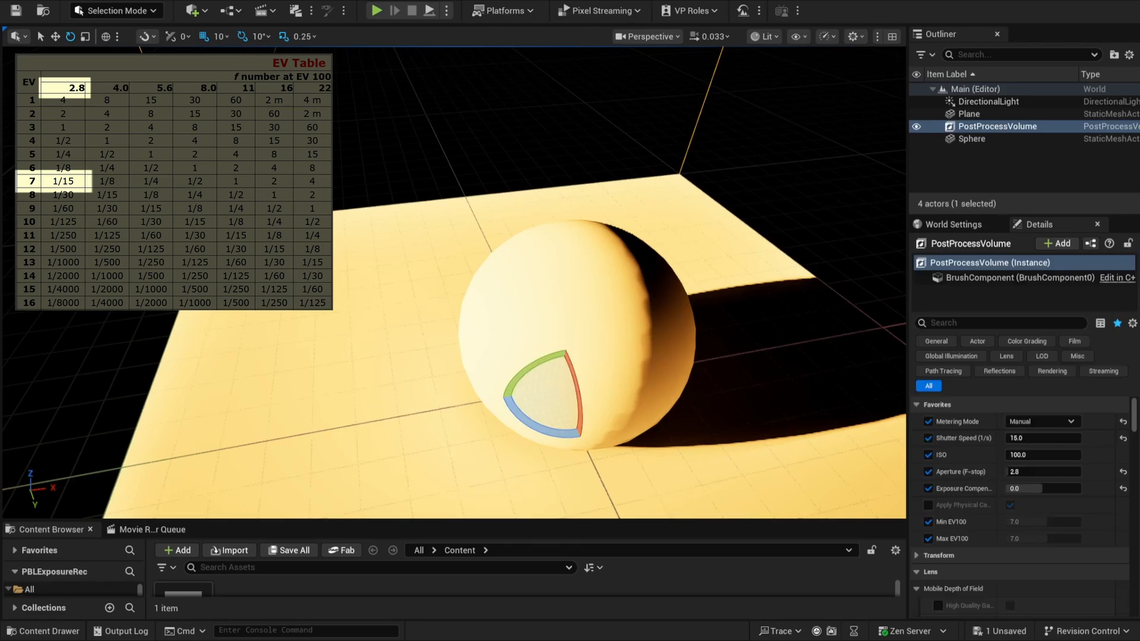
{"action": "left_click", "coordinate": [819, 187]}
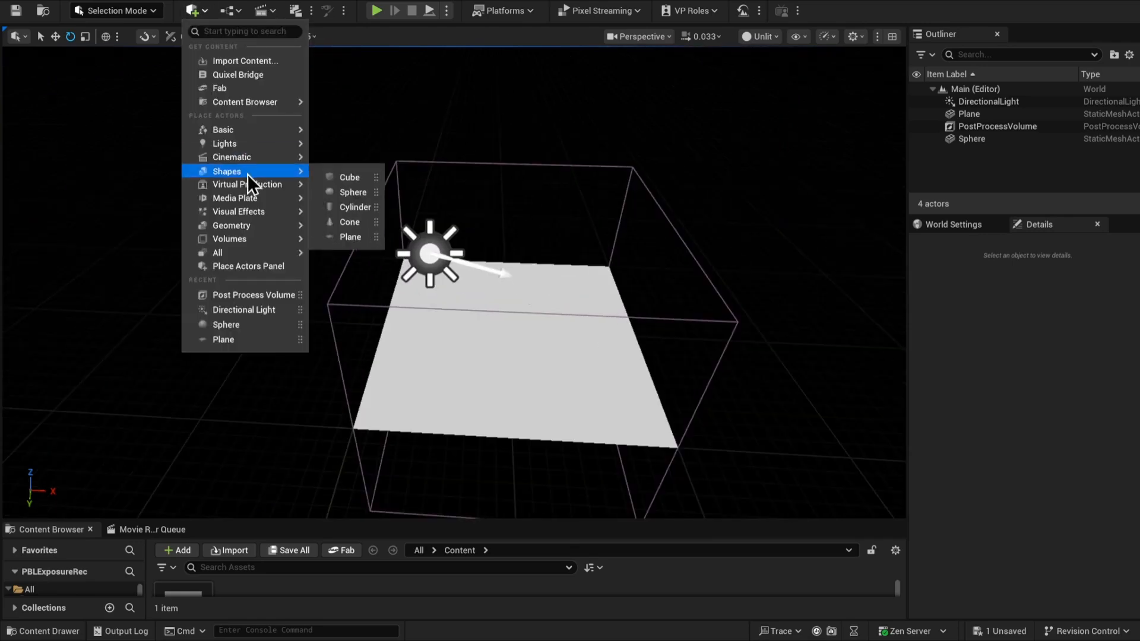
{"action": "left_click", "coordinate": [349, 179]}
{"action": "left_click", "coordinate": [502, 323]}
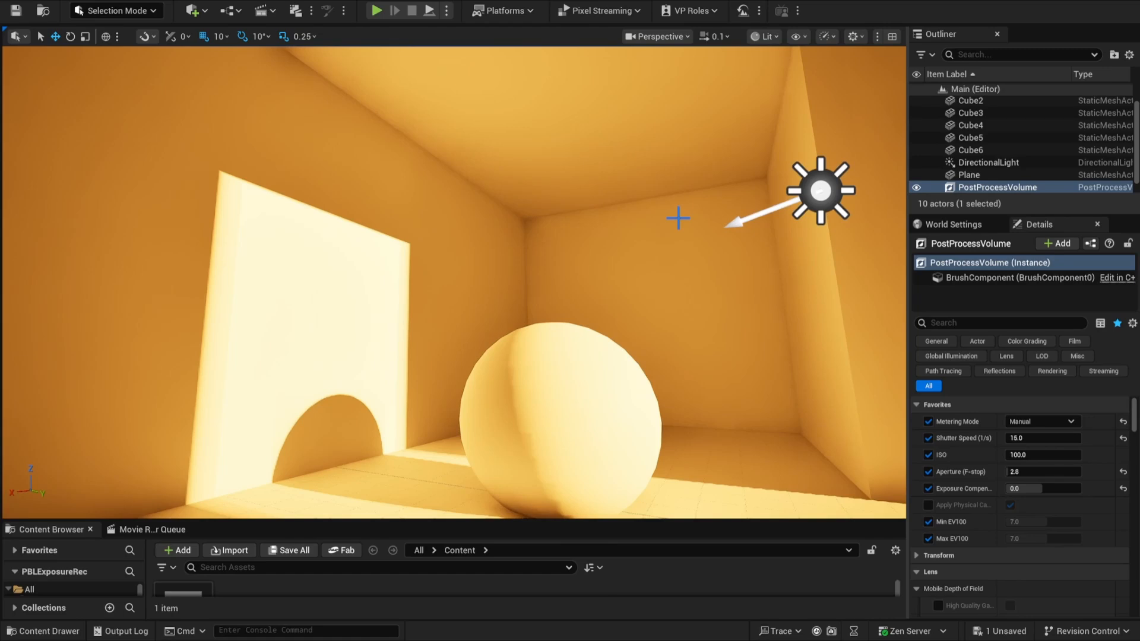
Select the DirectionalLight in the room scene and set its Intensity to 100000 lux
{"action": "left_click", "coordinate": [820, 190]}
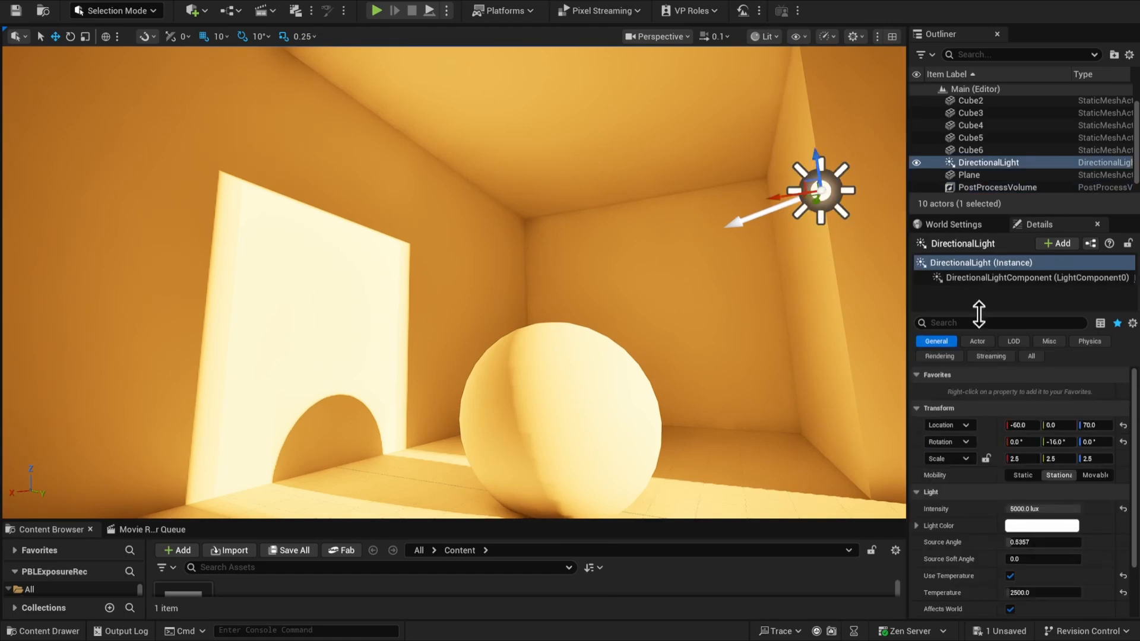
{"action": "left_click", "coordinate": [1054, 509]}
{"action": "type", "text": "1"}
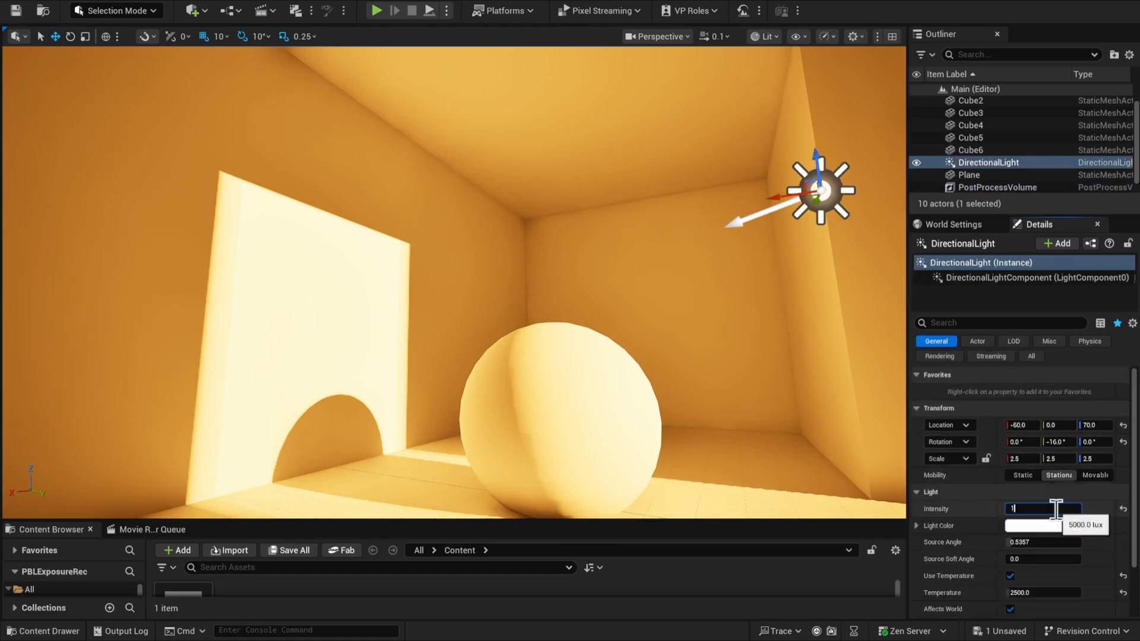
{"action": "type", "text": "00000.0"}
{"action": "key", "text": "Return"}
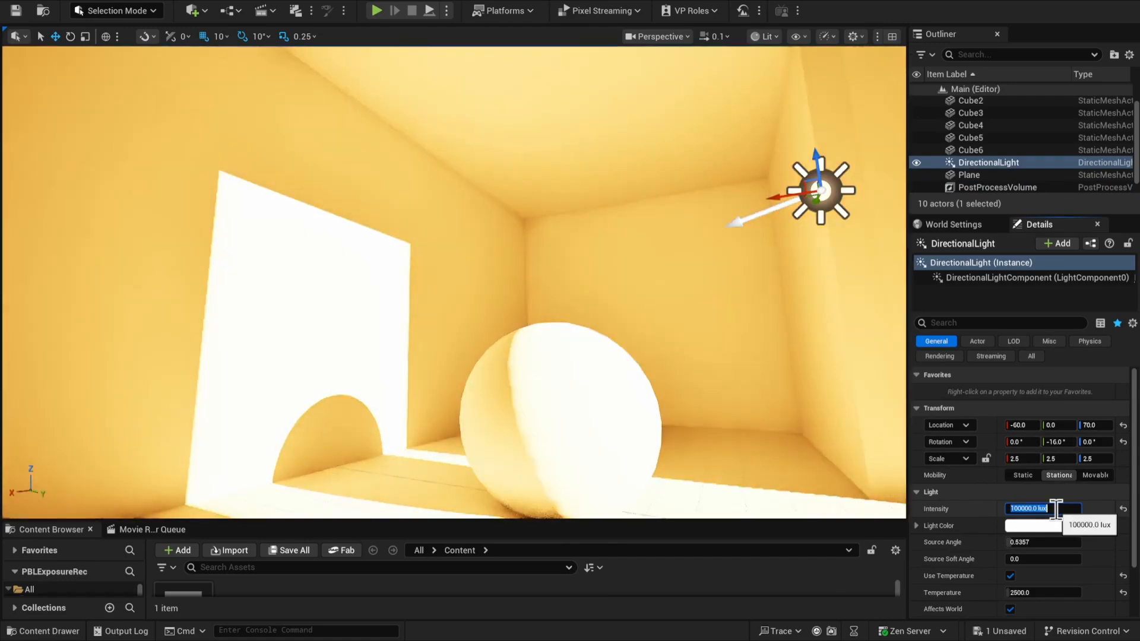
Set the Post Process Volume's Metering Mode to Auto Exposure Histogram, with both Min EV100 and Max EV100 at 14
{"action": "scroll", "coordinate": [1094, 546], "scroll_direction": "down", "scroll_amount": 2}
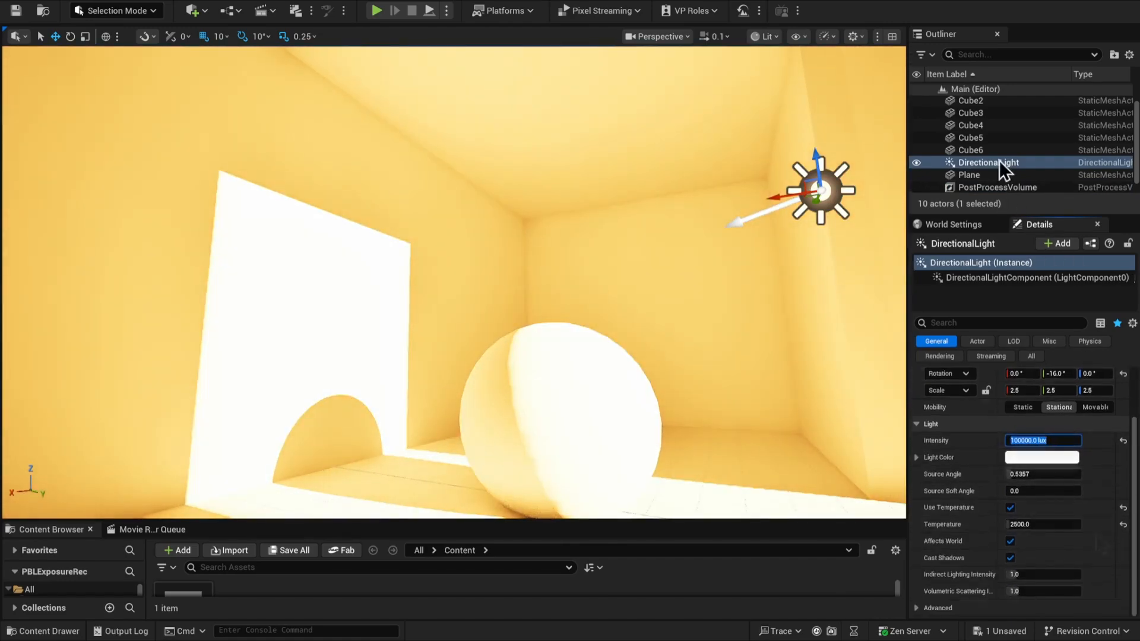
{"action": "left_click", "coordinate": [1003, 187]}
{"action": "scroll", "coordinate": [1094, 457], "scroll_direction": "up", "scroll_amount": 2}
{"action": "left_click", "coordinate": [1043, 521]}
{"action": "type", "text": "14"}
{"action": "key", "text": "Tab"}
{"action": "type", "text": "14"}
{"action": "key", "text": "Tab"}
Set the DirectionalLight's Temperature to 5500 and rotate it to a steep noon angle of -66°
{"action": "left_click", "coordinate": [821, 190]}
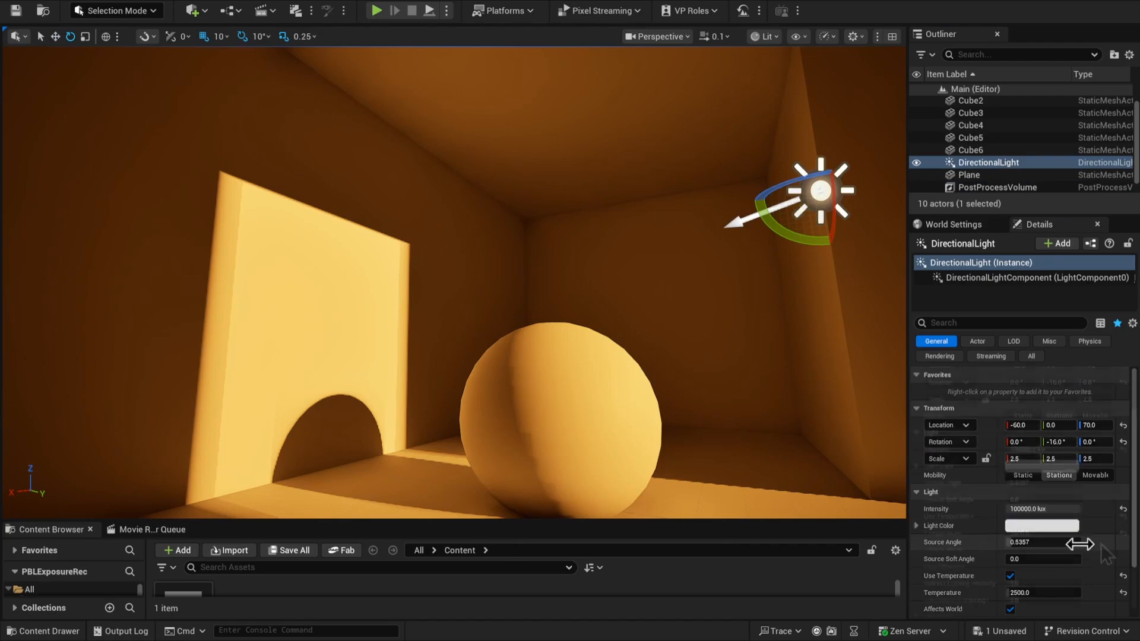
{"action": "scroll", "coordinate": [1076, 473], "scroll_direction": "down", "scroll_amount": 2}
{"action": "left_click", "coordinate": [1067, 523]}
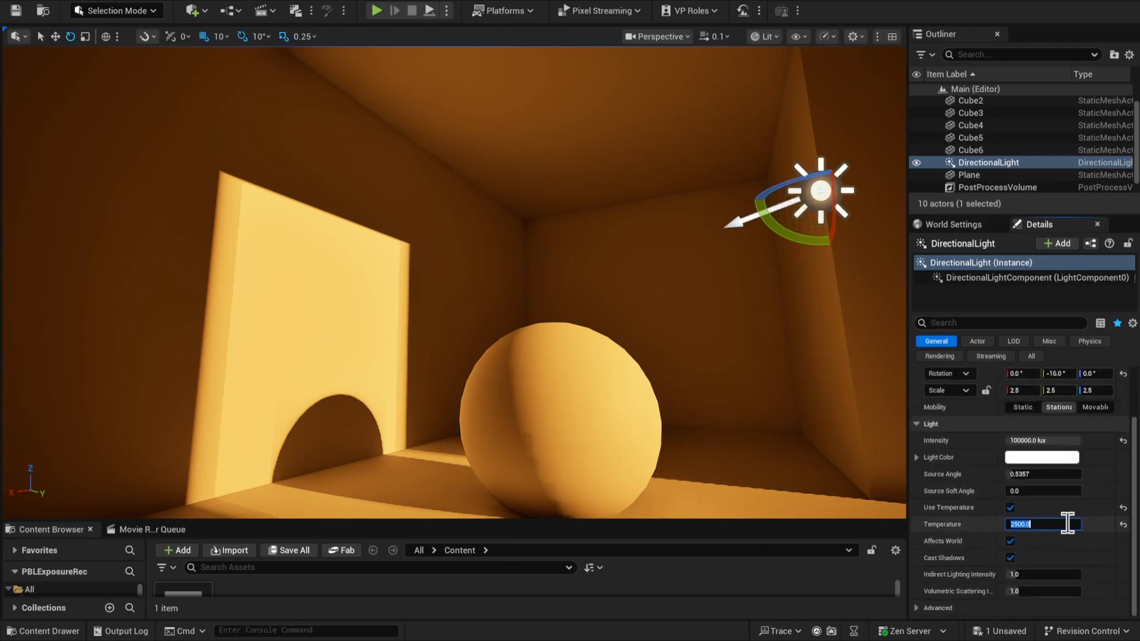
{"action": "type", "text": "5500"}
{"action": "key", "text": "Return"}
{"action": "left_click_drag", "start_coordinate": [779, 228], "coordinate": [807, 253]}
Brighten the Color parameter of the sphere's BasicShapeMaterial, then apply the change and close the material
{"action": "left_click", "coordinate": [611, 404]}
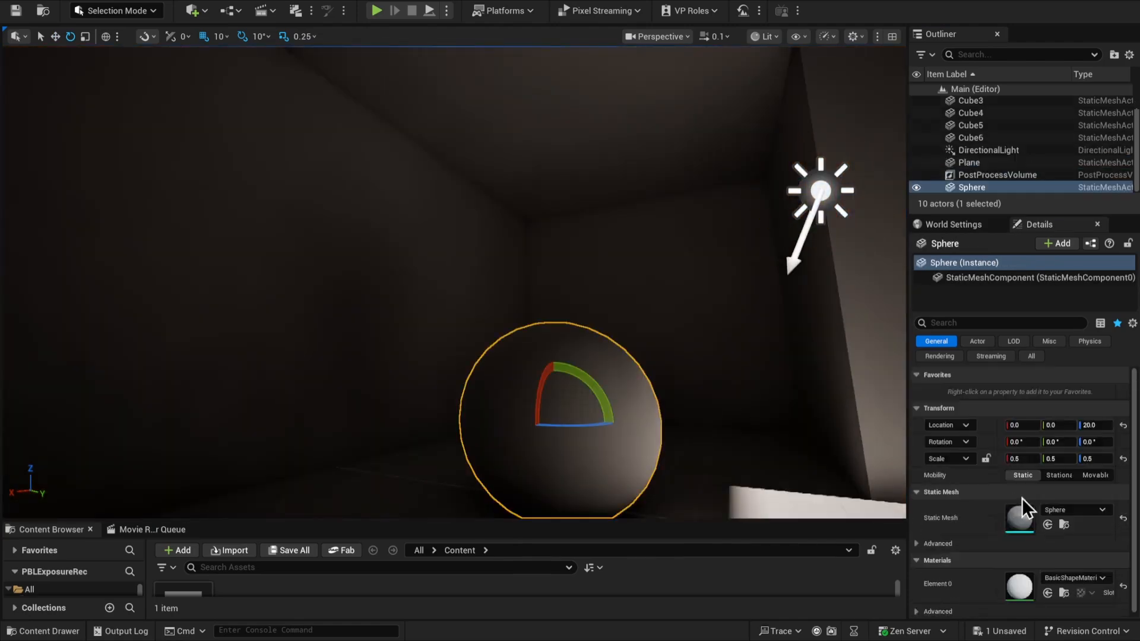
{"action": "double_click", "coordinate": [1016, 584]}
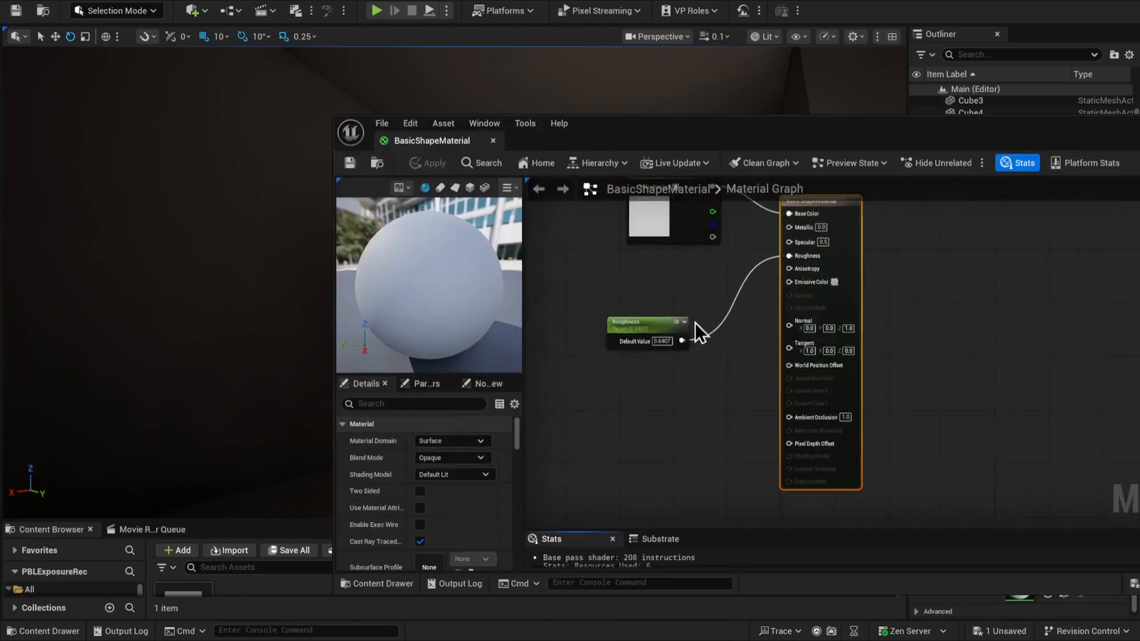
{"action": "right_click_drag", "start_coordinate": [695, 322], "coordinate": [774, 333]}
{"action": "double_click", "coordinate": [720, 235]}
{"action": "left_click_drag", "start_coordinate": [951, 447], "coordinate": [956, 446]}
{"action": "left_click", "coordinate": [913, 514]}
{"action": "left_click", "coordinate": [427, 163]}
{"action": "left_click", "coordinate": [493, 140]}
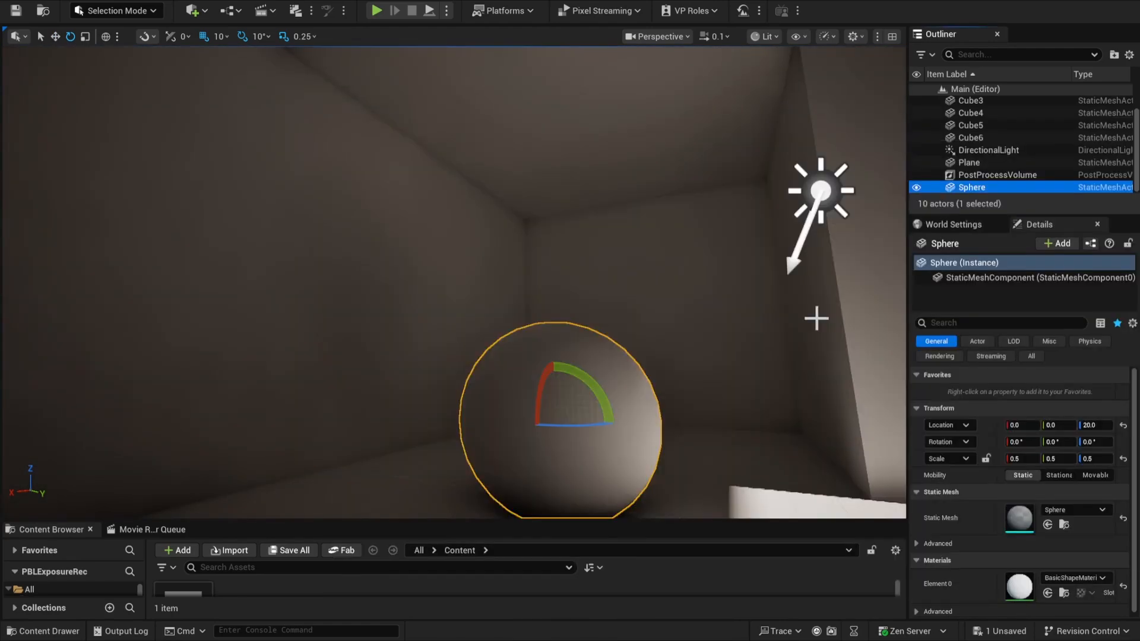
Add a Rect Light at location 0, 0, 50 and rotate it to -90° so it points straight down
{"action": "right_click_drag", "start_coordinate": [814, 318], "coordinate": [879, 380]}
{"action": "left_click", "coordinate": [631, 181]}
{"action": "mouse_move", "coordinate": [622, 161]}
{"action": "left_mouse_down"}
{"action": "mouse_move", "coordinate": [607, 183]}
{"action": "mouse_move", "coordinate": [621, 161]}
{"action": "left_mouse_up"}
{"action": "right_click_drag", "start_coordinate": [660, 289], "coordinate": [676, 267]}
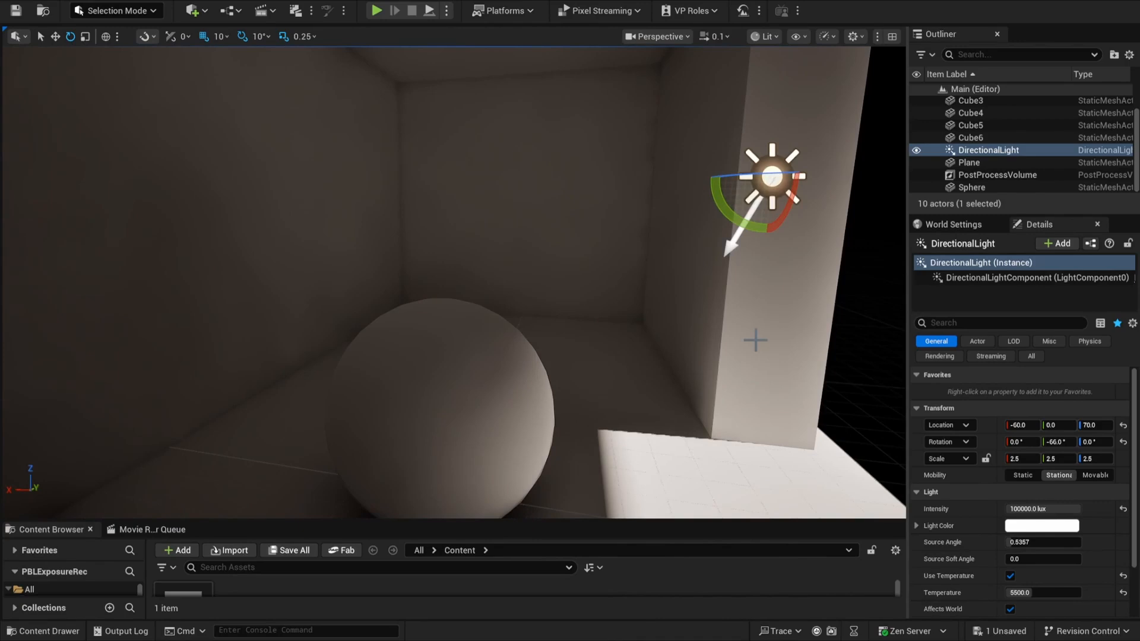
{"action": "right_click_drag", "start_coordinate": [786, 339], "coordinate": [631, 309]}
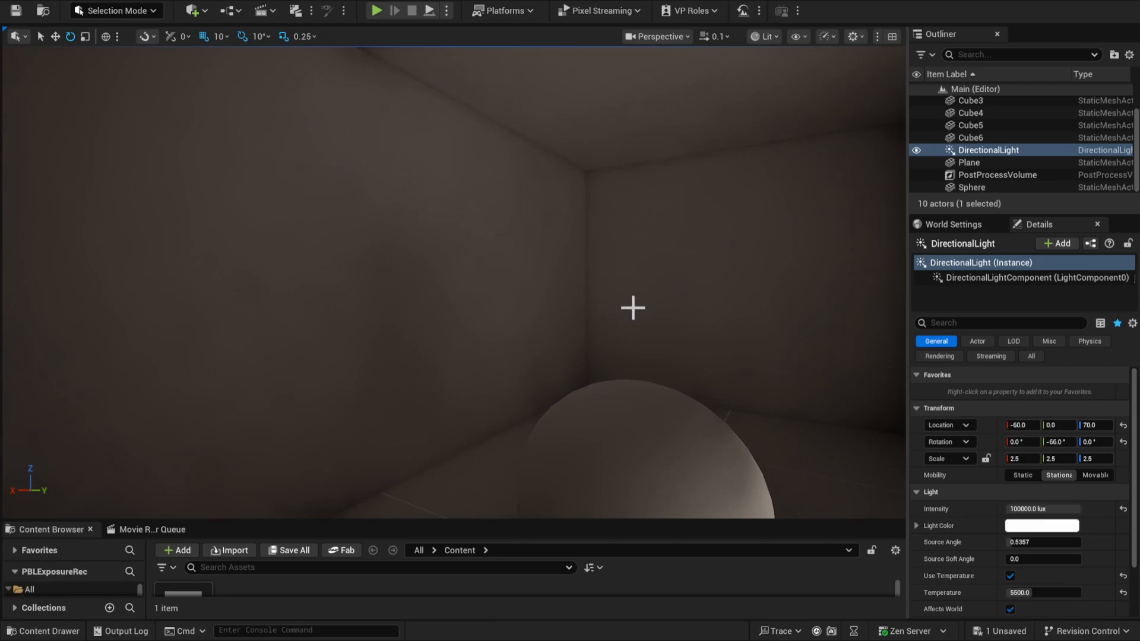
{"action": "left_click", "coordinate": [203, 13]}
{"action": "left_click", "coordinate": [350, 189]}
{"action": "left_click", "coordinate": [1123, 425]}
{"action": "left_click", "coordinate": [1096, 425]}
{"action": "type", "text": "50"}
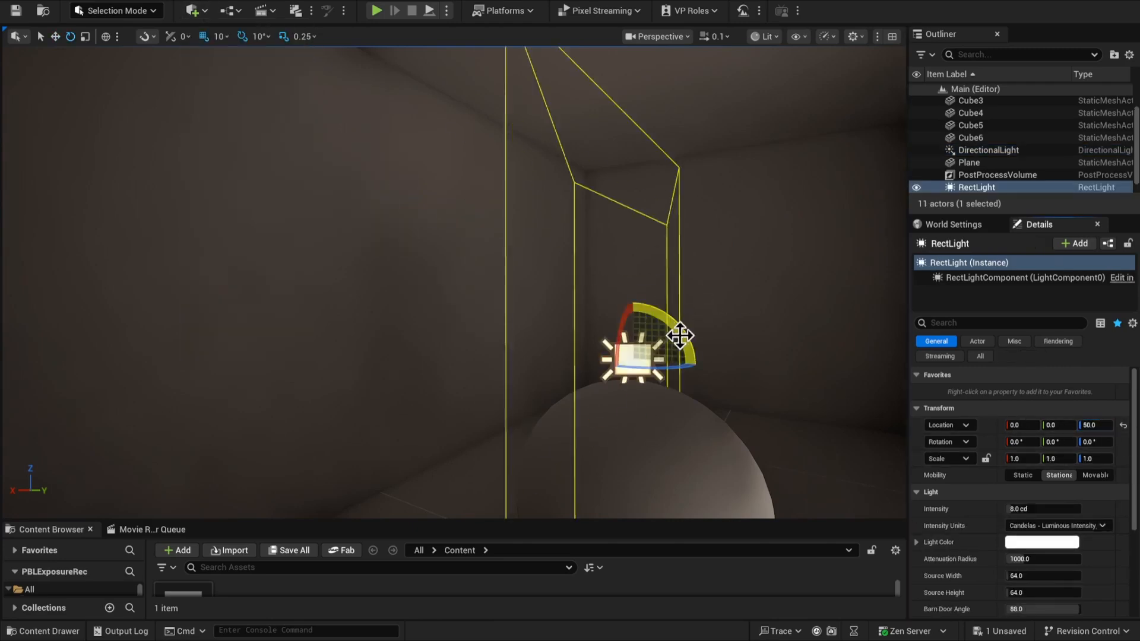
{"action": "left_click_drag", "start_coordinate": [680, 336], "coordinate": [706, 392]}
Set the Rect Light's Source Width and Source Height to 15
{"action": "left_click", "coordinate": [1042, 508]}
{"action": "type", "text": "0"}
{"action": "key", "text": "Return"}
{"action": "left_click", "coordinate": [1043, 576]}
{"action": "type", "text": "15"}
{"action": "left_click", "coordinate": [1045, 591]}
{"action": "type", "text": "15"}
{"action": "key", "text": "Return"}
Move the Rect Light up into the far corner of the room, to location 60, 160, 130
{"action": "key", "text": "w"}
{"action": "left_click_drag", "start_coordinate": [634, 328], "coordinate": [629, 155]}
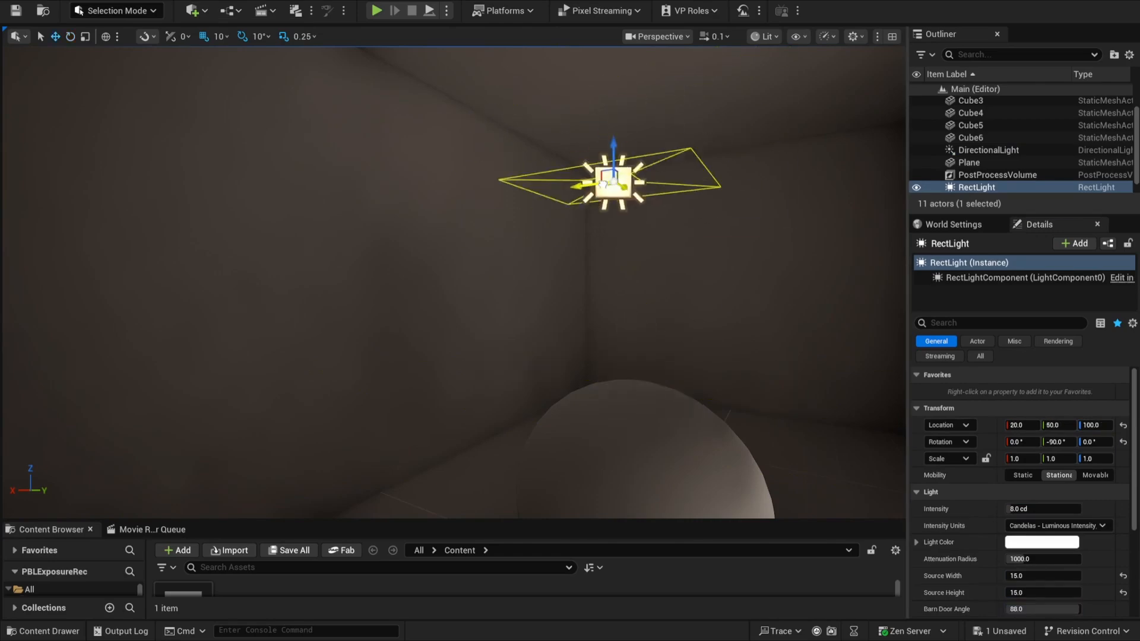
{"action": "right_click_drag", "start_coordinate": [594, 237], "coordinate": [416, 285]}
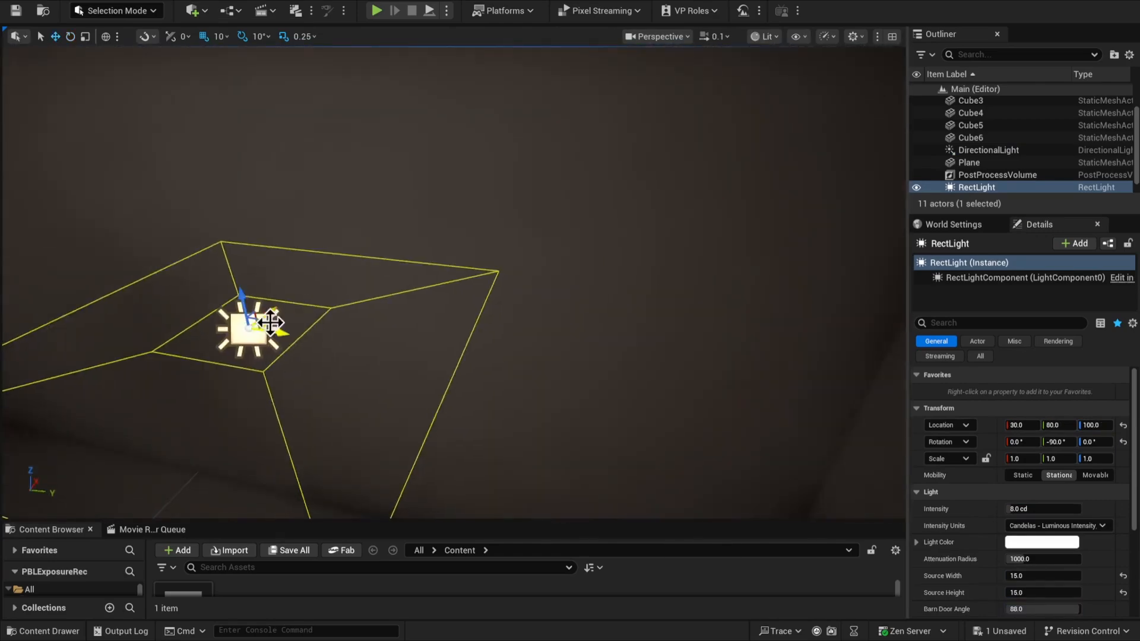
{"action": "left_click_drag", "start_coordinate": [269, 323], "coordinate": [752, 214]}
{"action": "mouse_move", "coordinate": [517, 272]}
{"action": "right_mouse_down"}
{"action": "mouse_move", "coordinate": [517, 285]}
{"action": "mouse_move", "coordinate": [516, 272]}
{"action": "right_mouse_up"}
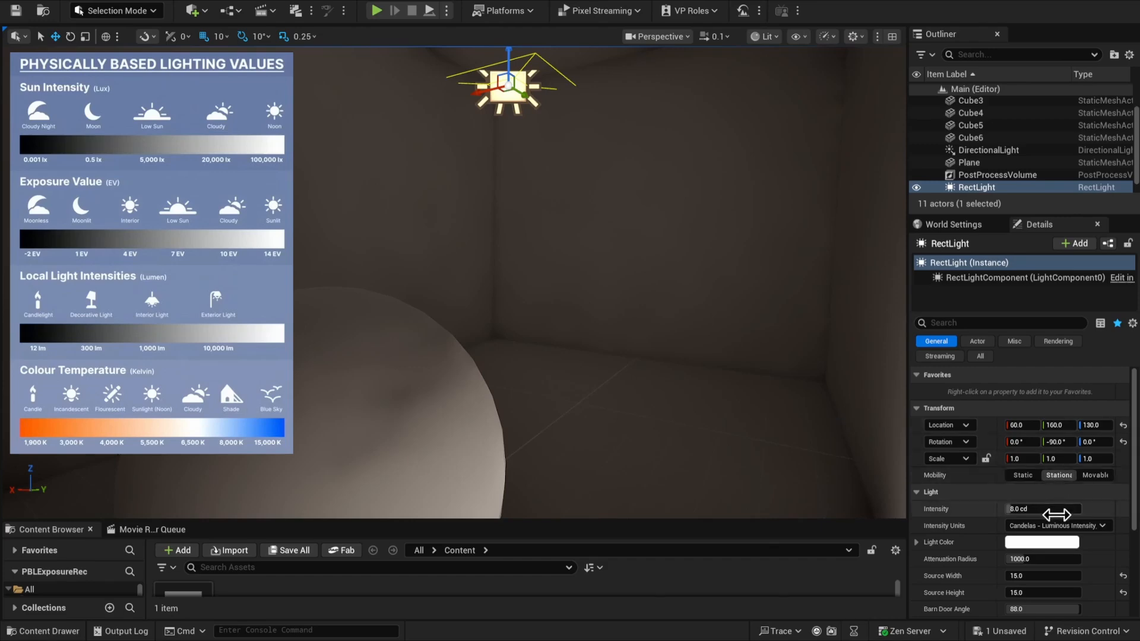
Switch the Rect Light's Intensity Units to Lumens and set its Intensity to 1000 lm
{"action": "left_click", "coordinate": [1096, 526]}
{"action": "left_click", "coordinate": [1073, 562]}
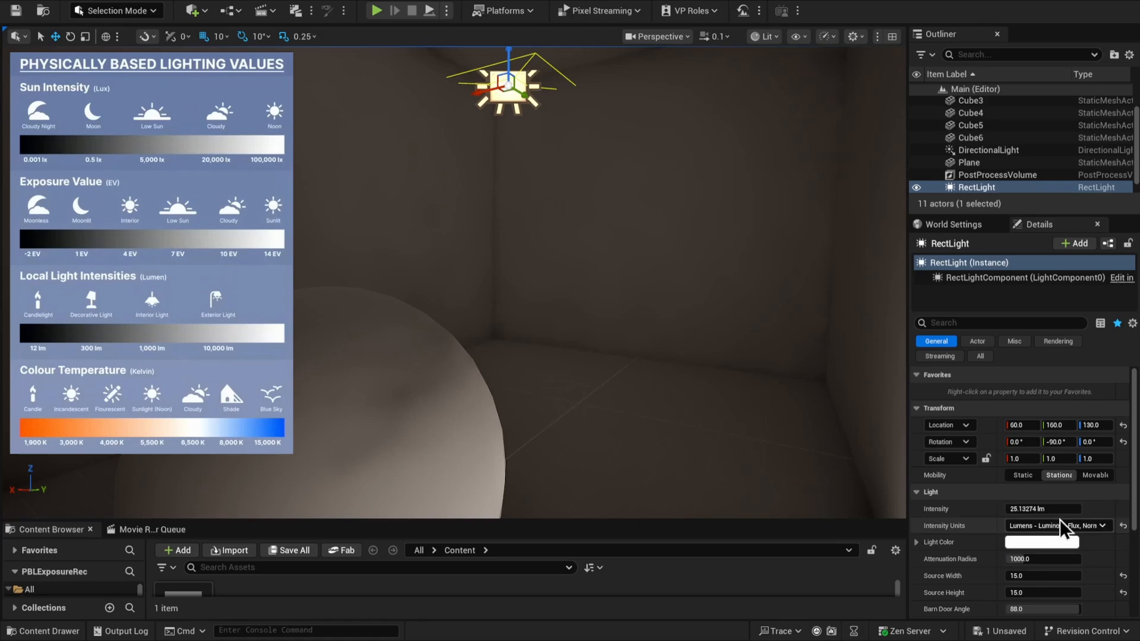
{"action": "left_click", "coordinate": [1062, 508]}
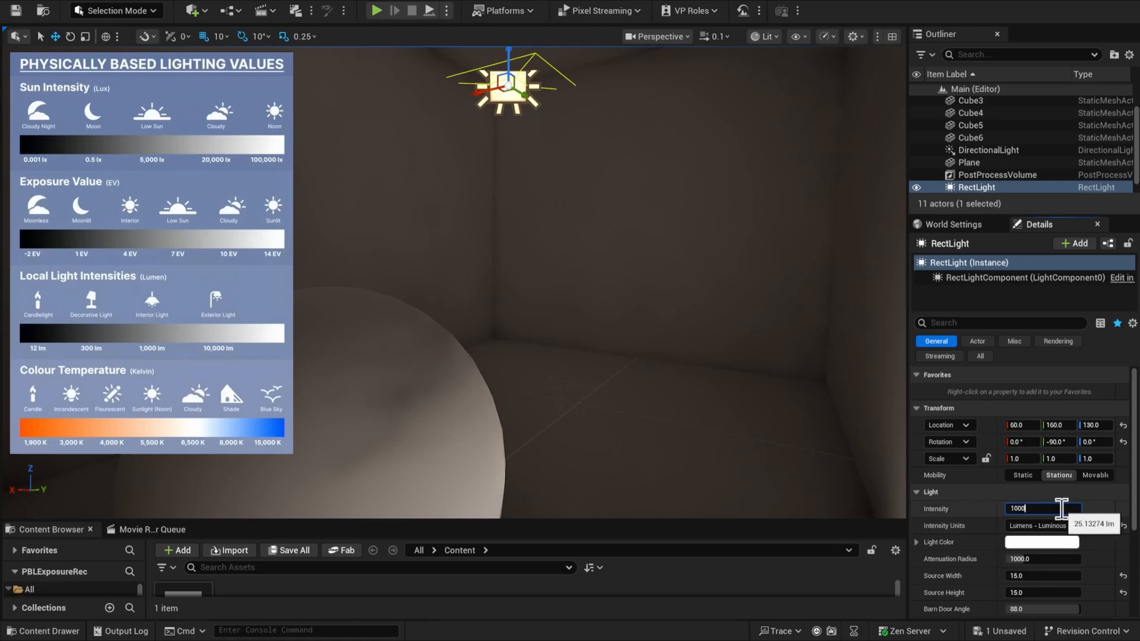
{"action": "key", "text": "Return"}
Turn on Use Temperature for the Rect Light and set its Temperature to 3000
{"action": "scroll", "coordinate": [1063, 534], "scroll_direction": "down", "scroll_amount": 5}
{"action": "left_click", "coordinate": [1062, 556]}
{"action": "type", "text": "3000.0"}
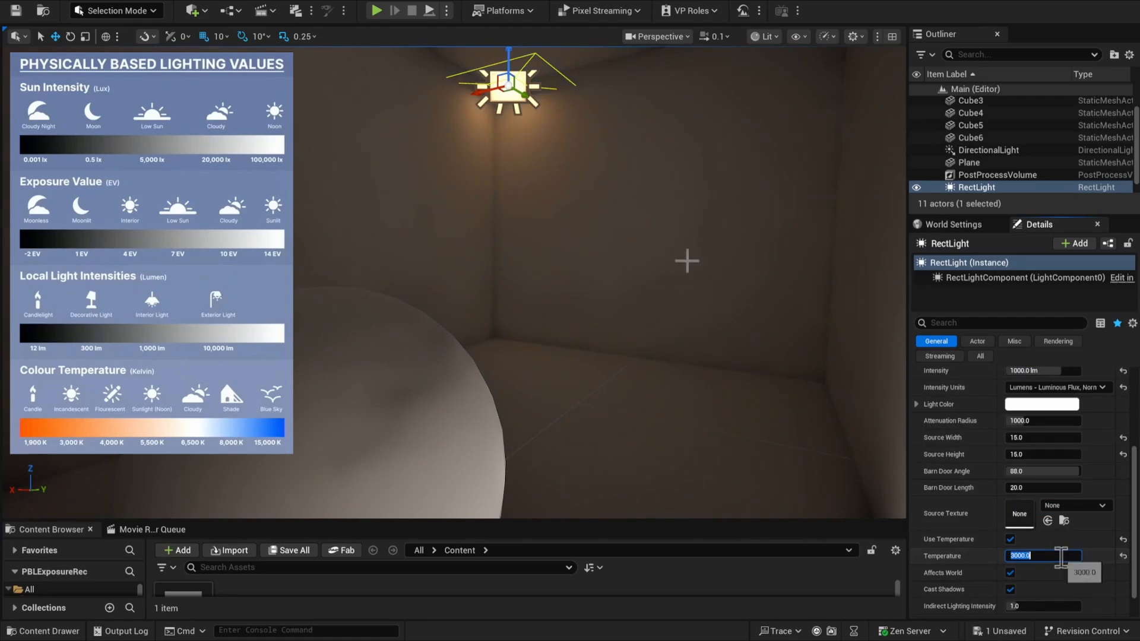
{"action": "right_click_drag", "start_coordinate": [687, 260], "coordinate": [685, 235]}
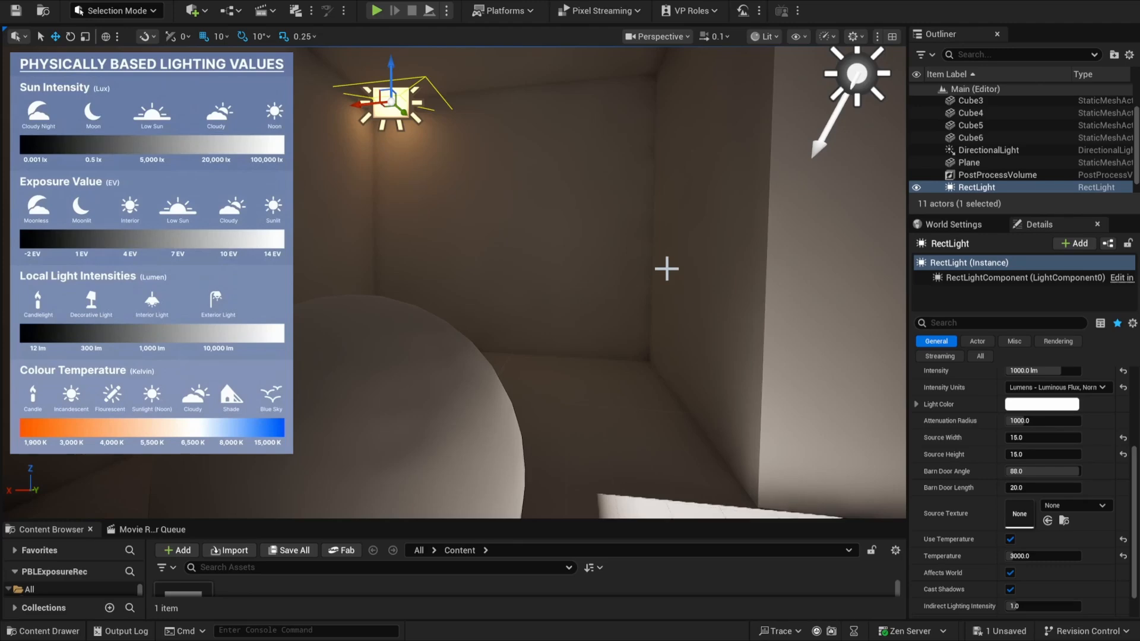
Set both Min EV100 and Max EV100 of the Post Process Volume to 4 for interior exposure
{"action": "left_click", "coordinate": [998, 175]}
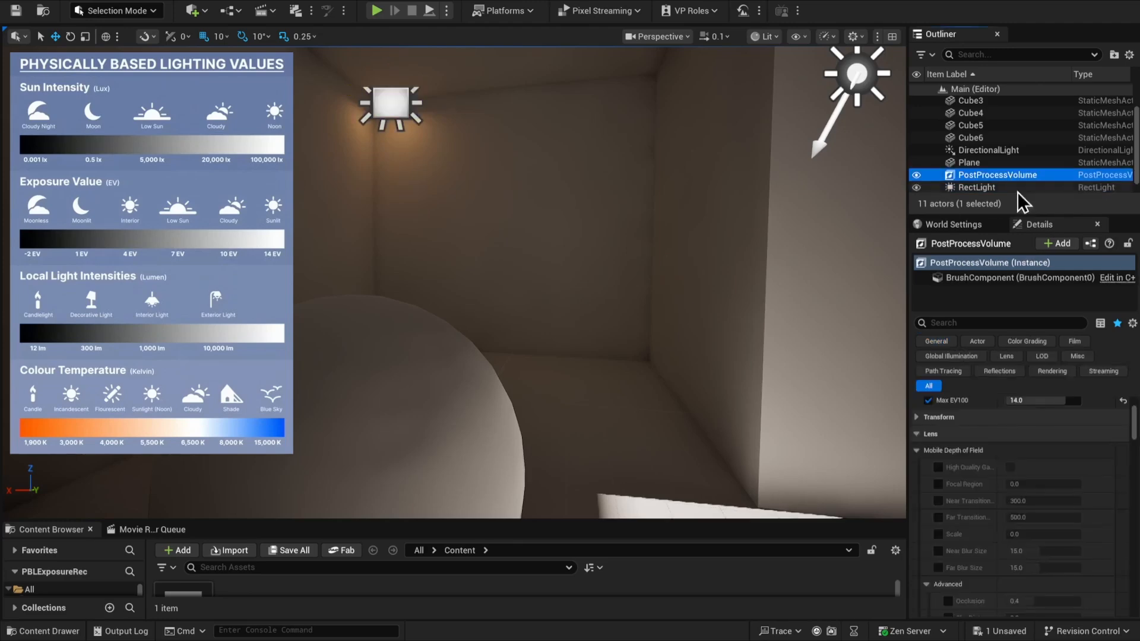
{"action": "scroll", "coordinate": [1047, 475], "scroll_direction": "up", "scroll_amount": 2}
{"action": "left_click", "coordinate": [1052, 503]}
{"action": "type", "text": "4"}
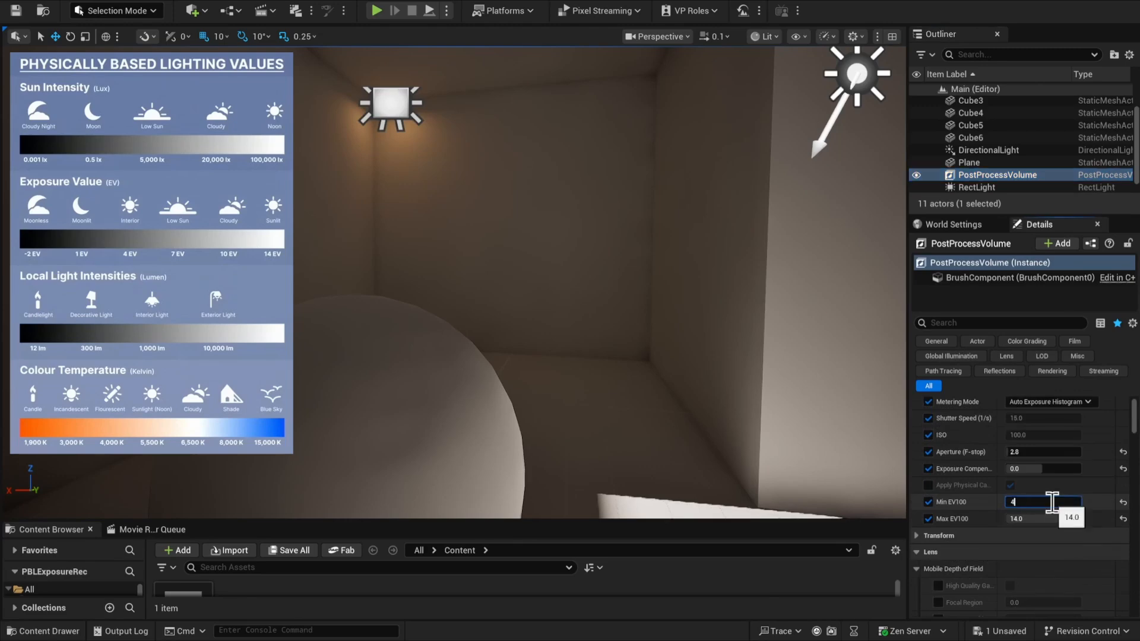
{"action": "key", "text": "Tab"}
{"action": "left_click", "coordinate": [1036, 520]}
{"action": "type", "text": "4"}
{"action": "key", "text": "Return"}
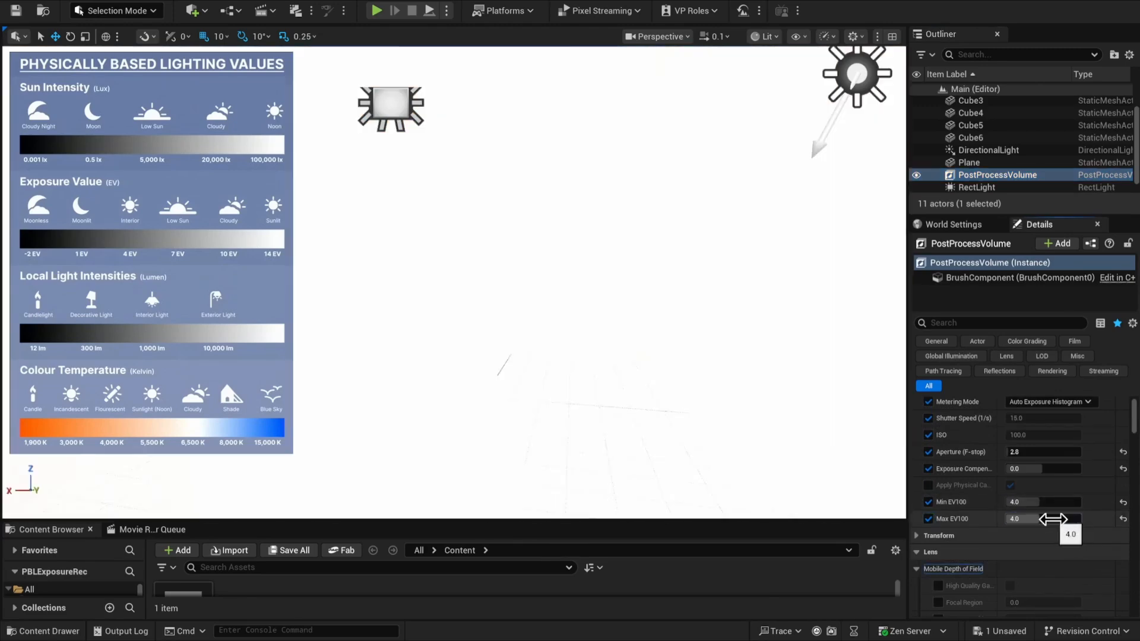
Select the DirectionalLight and hide it in the level
{"action": "right_click_drag", "start_coordinate": [675, 204], "coordinate": [659, 218]}
{"action": "mouse_move", "coordinate": [648, 299]}
{"action": "right_mouse_down"}
{"action": "mouse_move", "coordinate": [623, 285]}
{"action": "mouse_move", "coordinate": [639, 292]}
{"action": "right_mouse_up"}
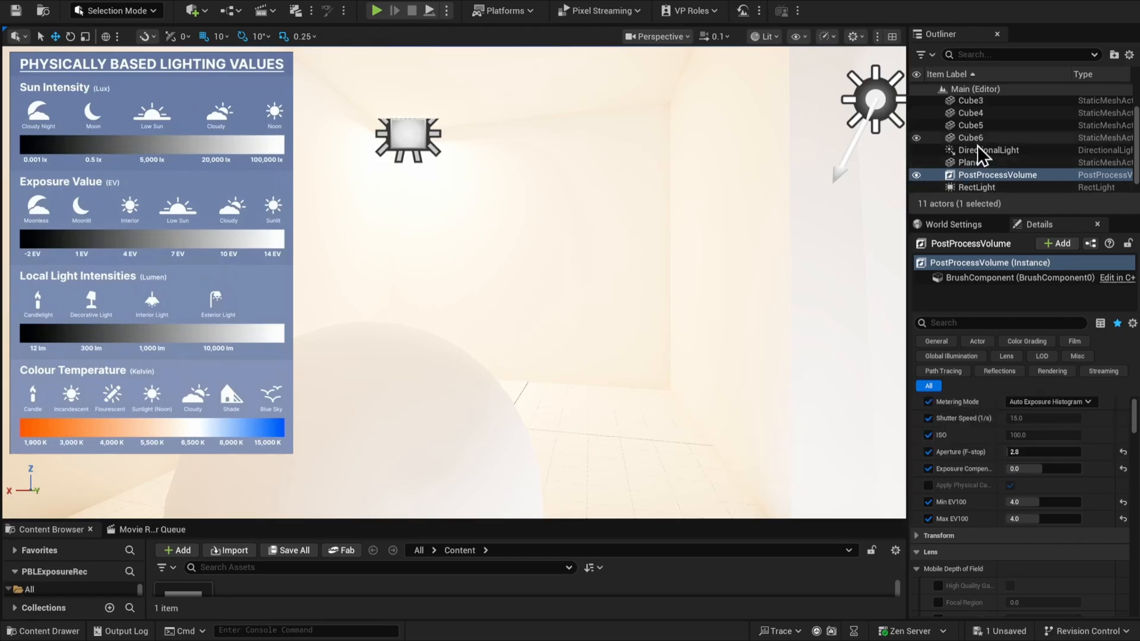
{"action": "left_click", "coordinate": [974, 137]}
{"action": "left_click", "coordinate": [986, 151]}
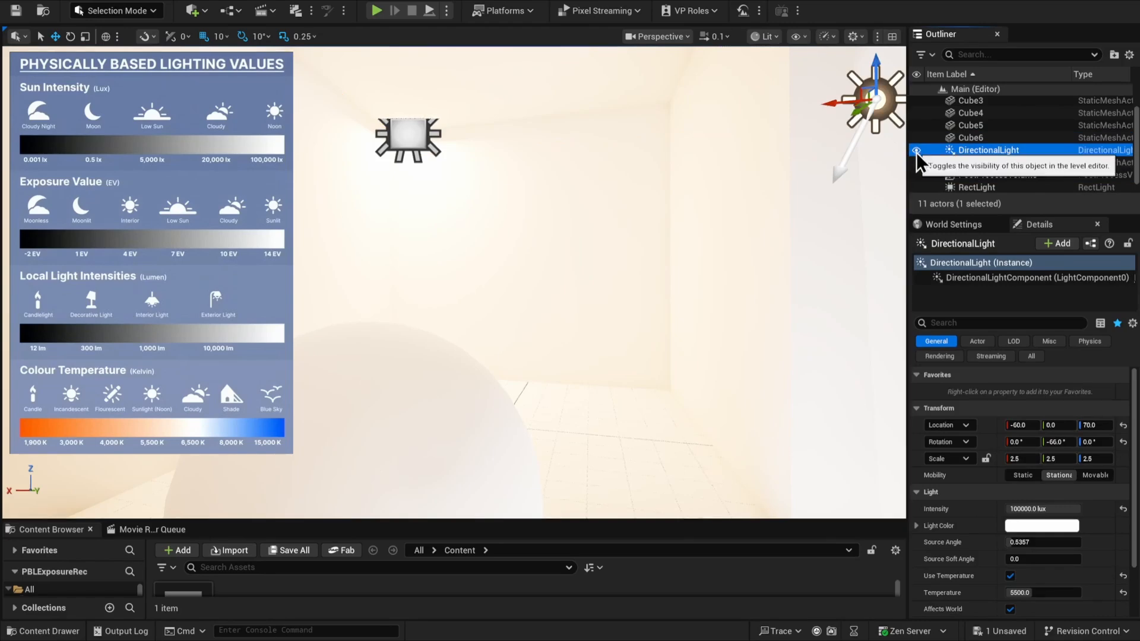
{"action": "left_click", "coordinate": [916, 151]}
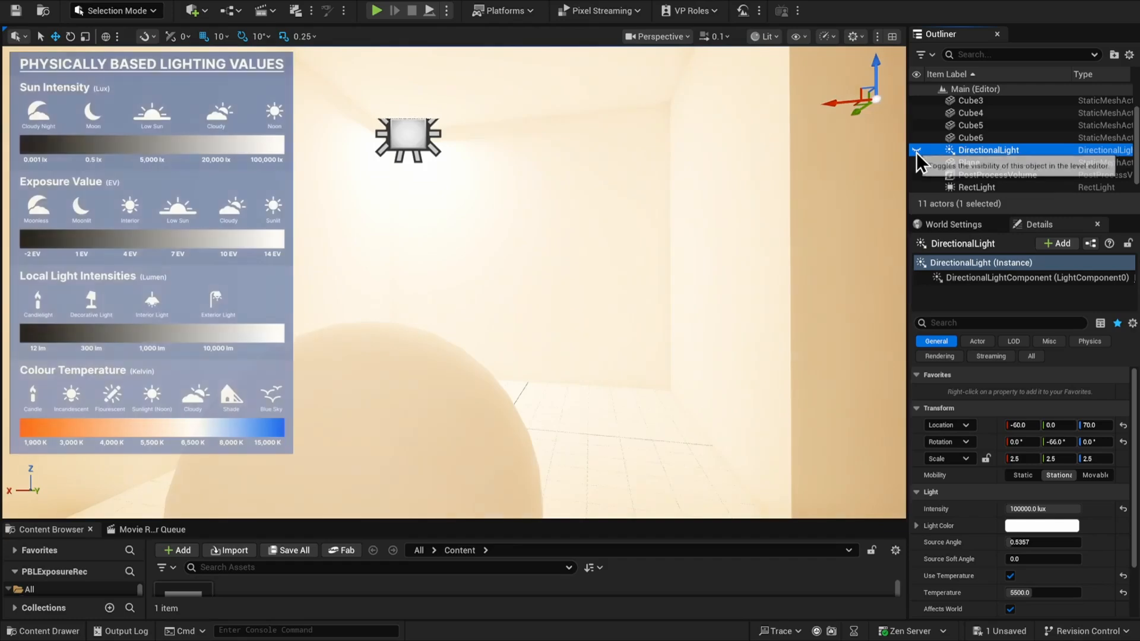
Select the Rect Light and narrow its Barn Door Angle to about 7.8
{"action": "left_click", "coordinate": [977, 187]}
{"action": "scroll", "coordinate": [1054, 582], "scroll_direction": "down", "scroll_amount": 1}
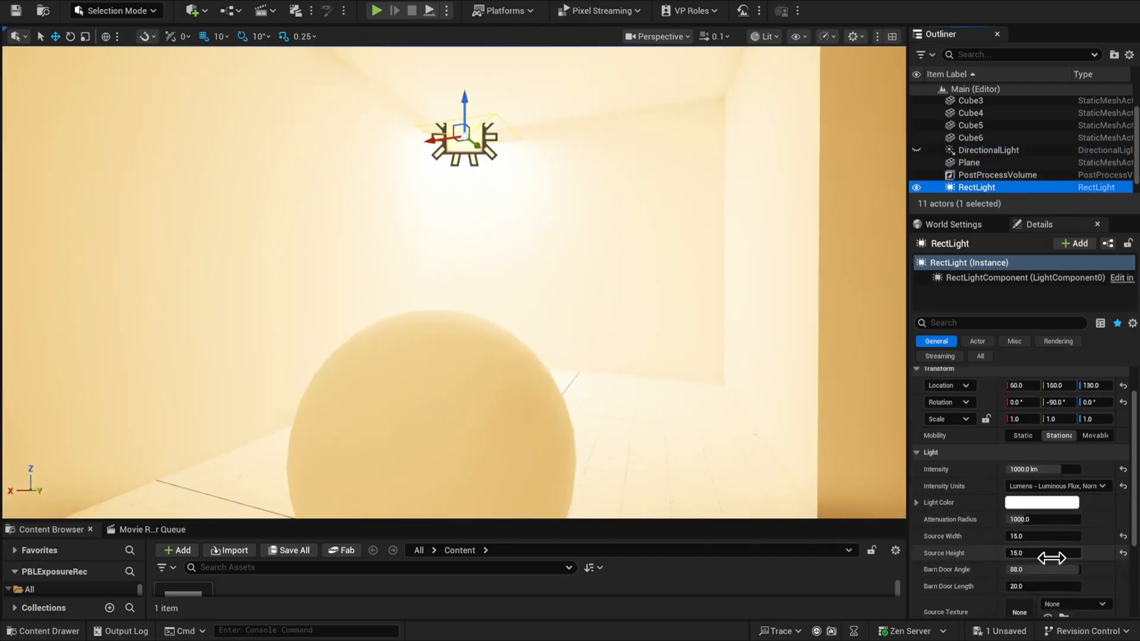
{"action": "left_click_drag", "start_coordinate": [1050, 570], "coordinate": [992, 570]}
Raise the Rect Light toward the ceiling corner and shorten its Barn Door Length
{"action": "right_click_drag", "start_coordinate": [475, 267], "coordinate": [493, 260]}
{"action": "left_click_drag", "start_coordinate": [447, 157], "coordinate": [455, 158]}
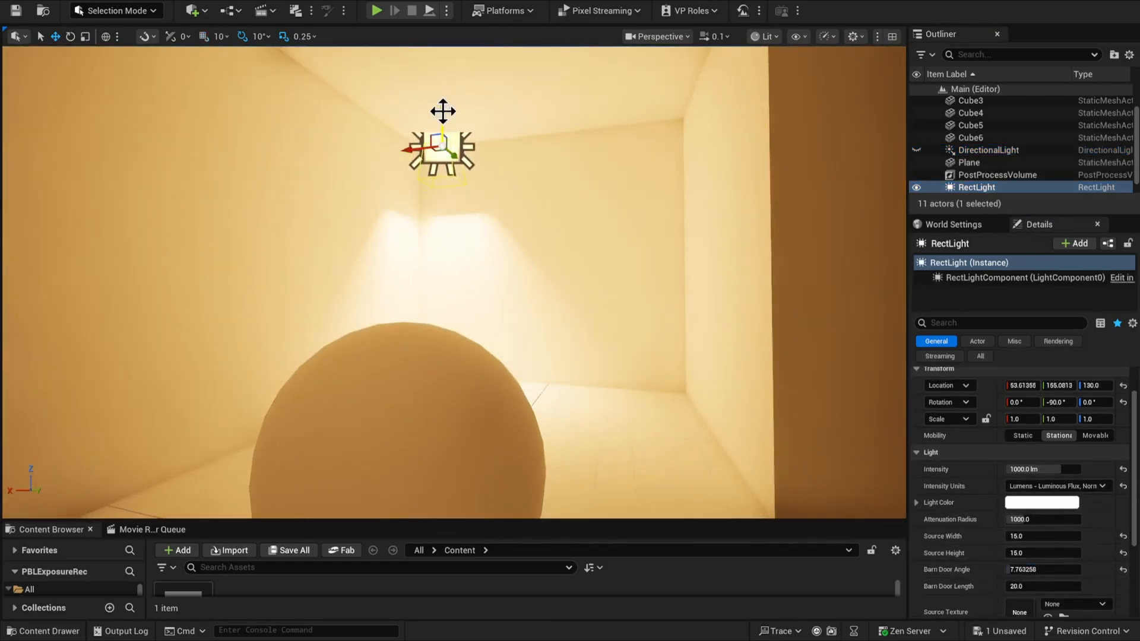
{"action": "left_click_drag", "start_coordinate": [443, 112], "coordinate": [442, 80]}
{"action": "left_click_drag", "start_coordinate": [1036, 587], "coordinate": [1018, 586]}
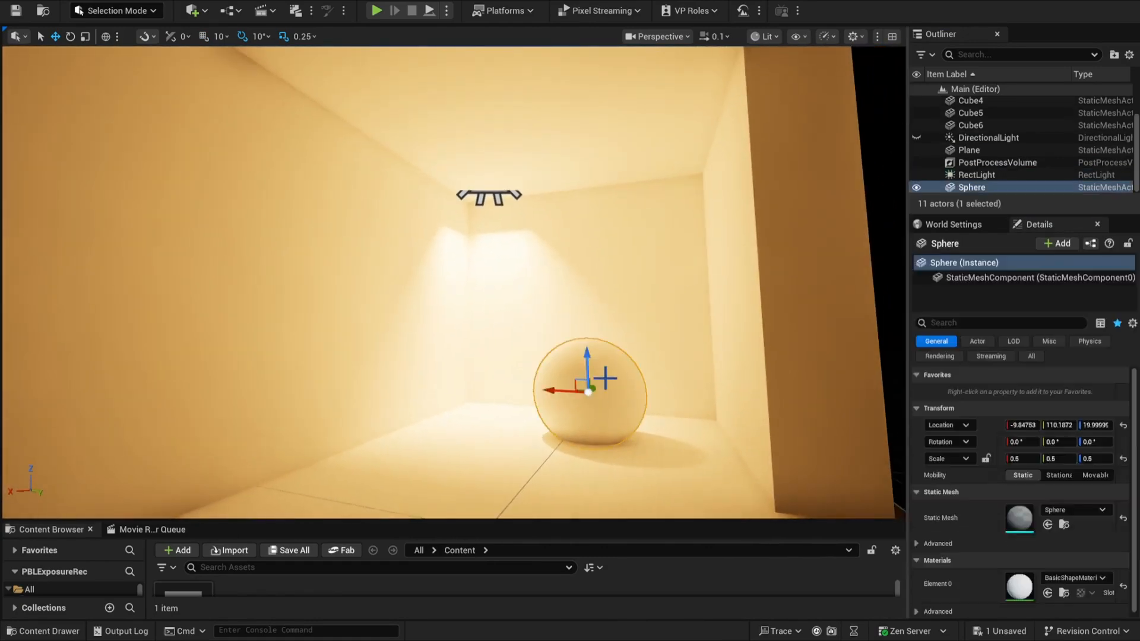
{"action": "left_click", "coordinate": [879, 124]}
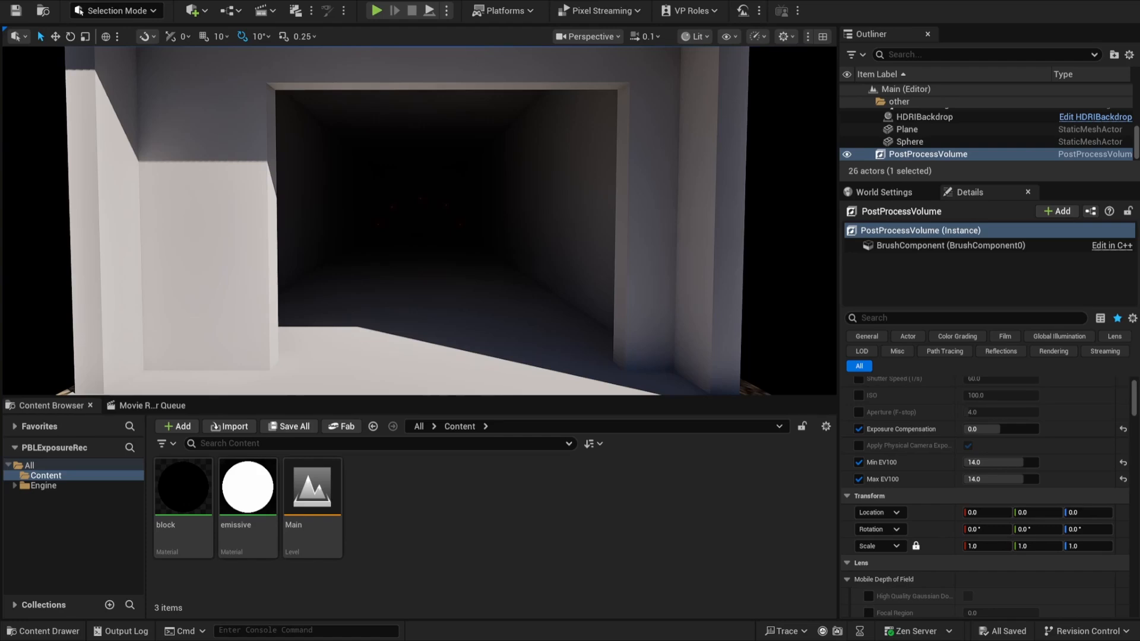
Start playing the level with the HDRI backdrop and select the default pawn in the Outliner
{"action": "left_click", "coordinate": [376, 10]}
{"action": "left_click", "coordinate": [950, 125]}
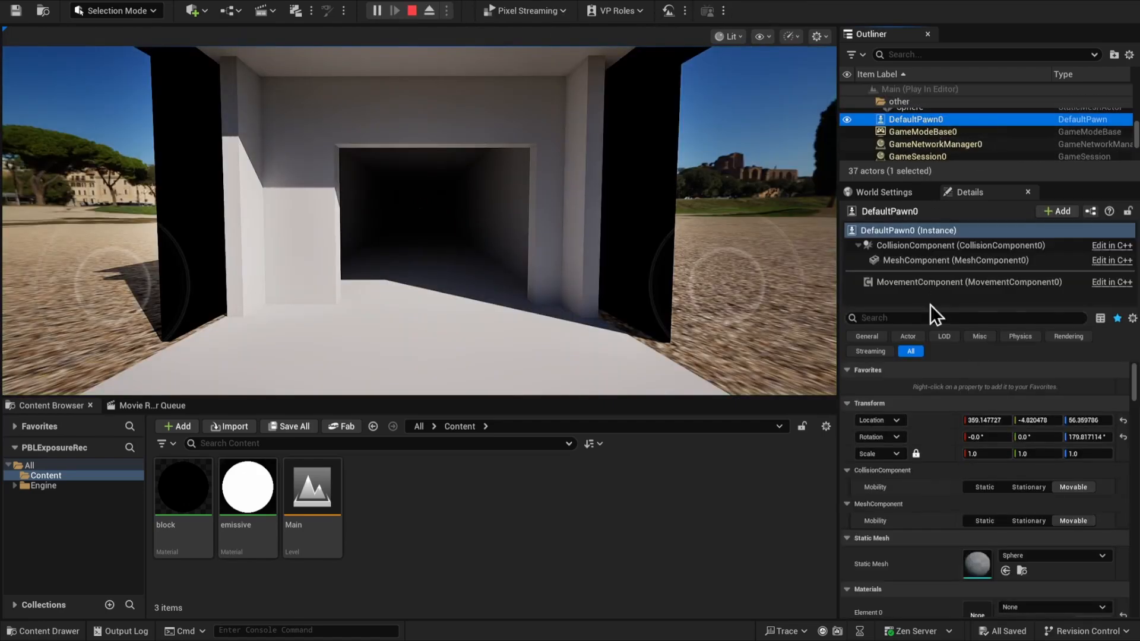
Set the default pawn's floating movement to Max Speed 150, Acceleration 500 and Deceleration 1000
{"action": "left_click", "coordinate": [941, 317]}
{"action": "type", "text": "mov"}
{"action": "left_click", "coordinate": [1024, 422]}
{"action": "type", "text": "150"}
{"action": "key", "text": "Tab"}
{"action": "type", "text": "500"}
{"action": "key", "text": "Tab"}
{"action": "type", "text": "1000"}
Walk the pawn into the dark tunnel and back toward its entrance to examine the fixed exposure, and stop playing
{"action": "left_click", "coordinate": [594, 261]}
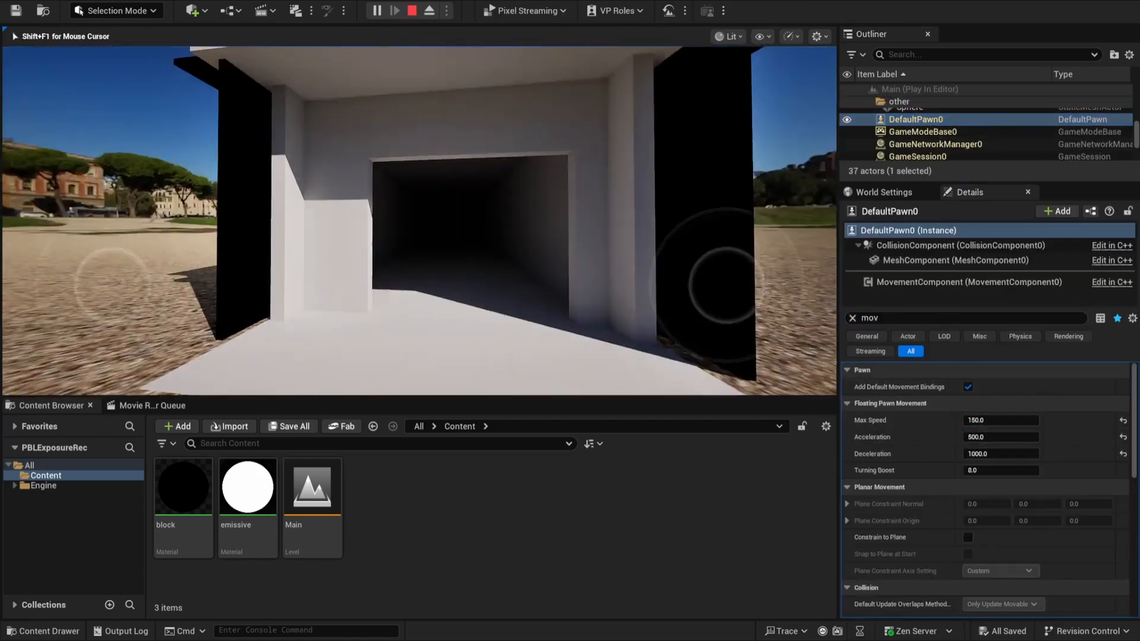
{"action": "key", "text": "w"}
{"action": "key", "text": "s"}
{"action": "key", "text": "w"}
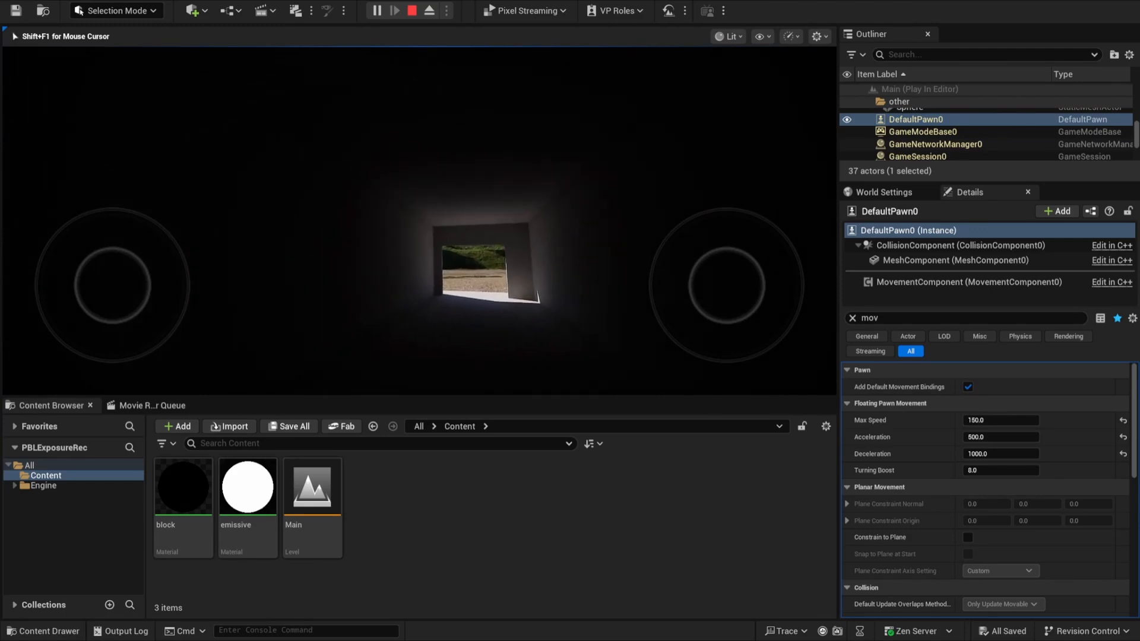
{"action": "key", "text": "w"}
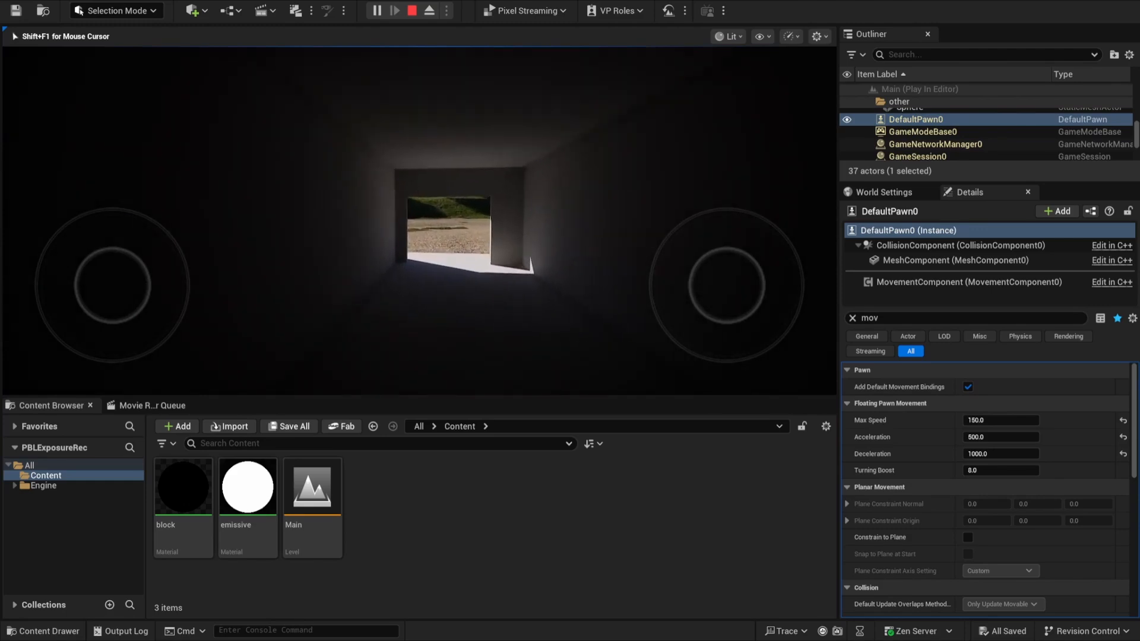
{"action": "key", "text": "Escape"}
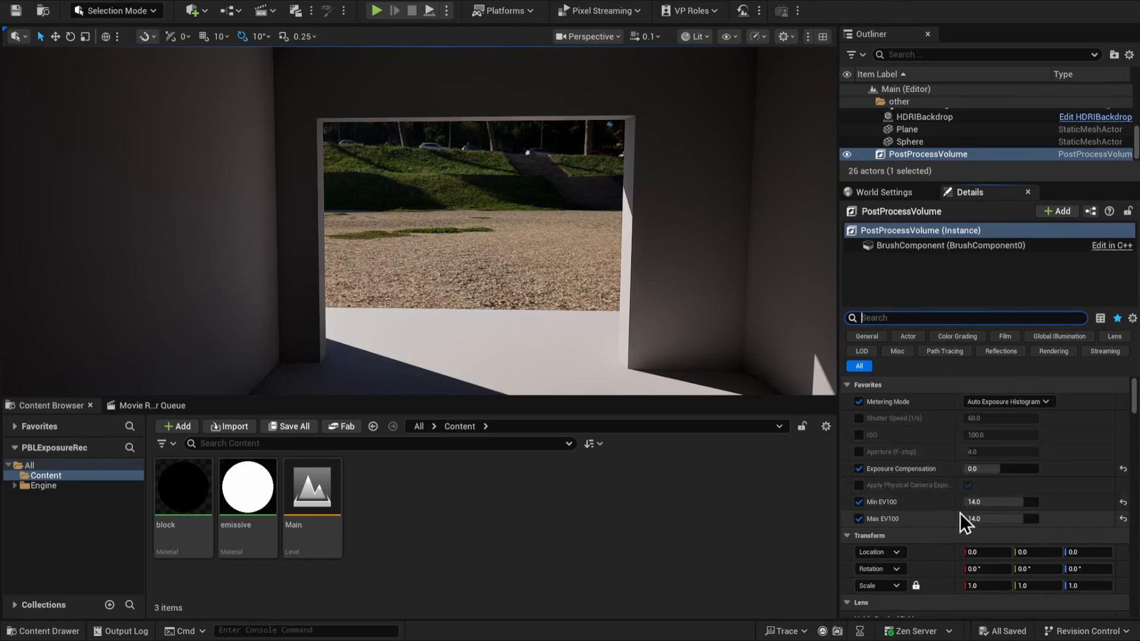
Set both Min EV100 and Max EV100 of the Post Process Volume to 4
{"action": "left_click", "coordinate": [1009, 502]}
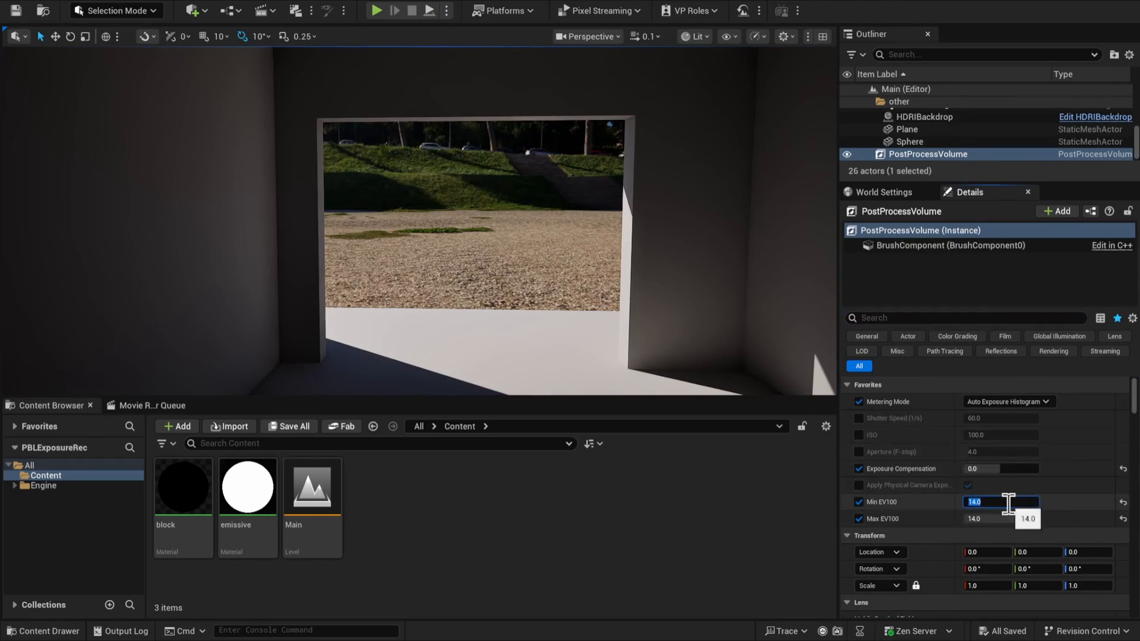
{"action": "type", "text": "4"}
{"action": "left_click", "coordinate": [1001, 519]}
{"action": "type", "text": "4"}
{"action": "key", "text": "Return"}
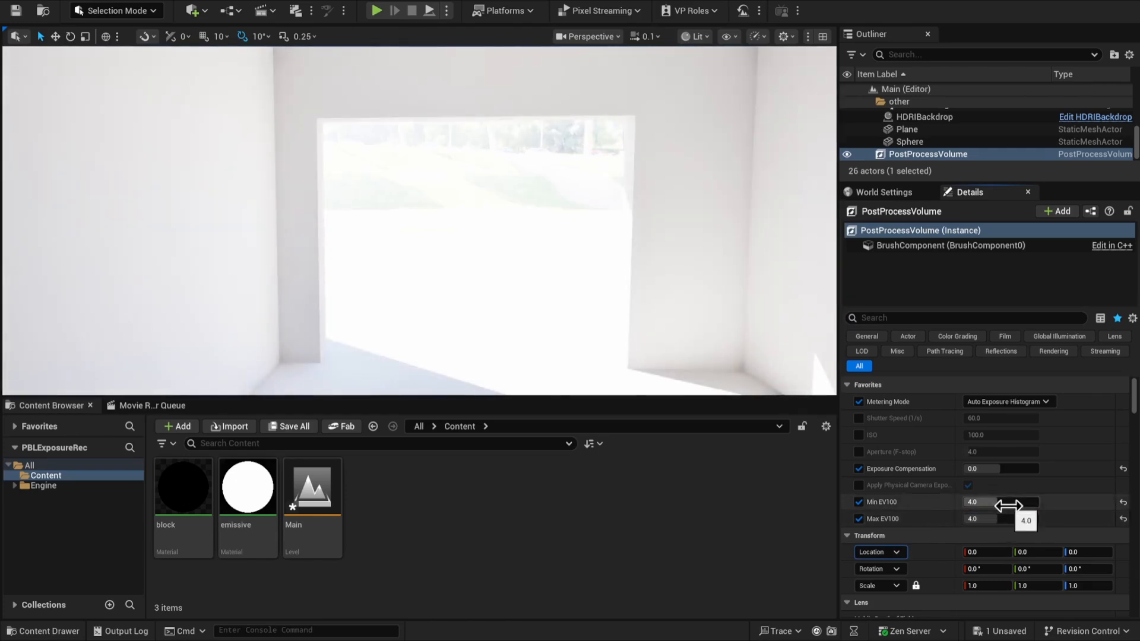
Play the level and move from the lamp-lit tunnel to the outside to compare the exposure, and stop playing
{"action": "left_click", "coordinate": [377, 11]}
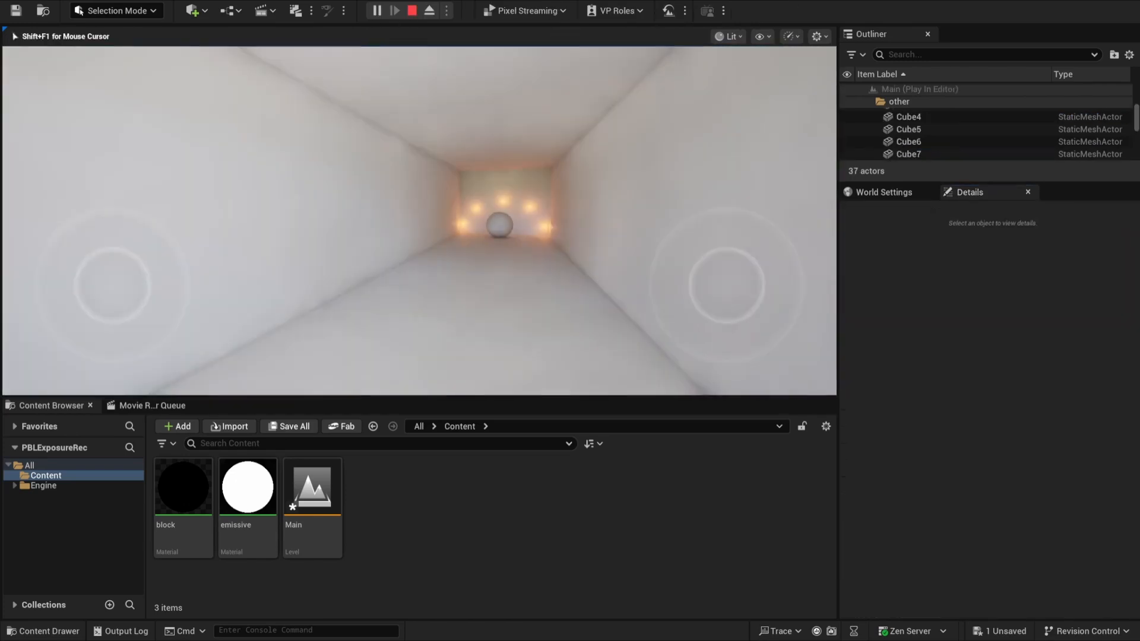
{"action": "key", "text": "w"}
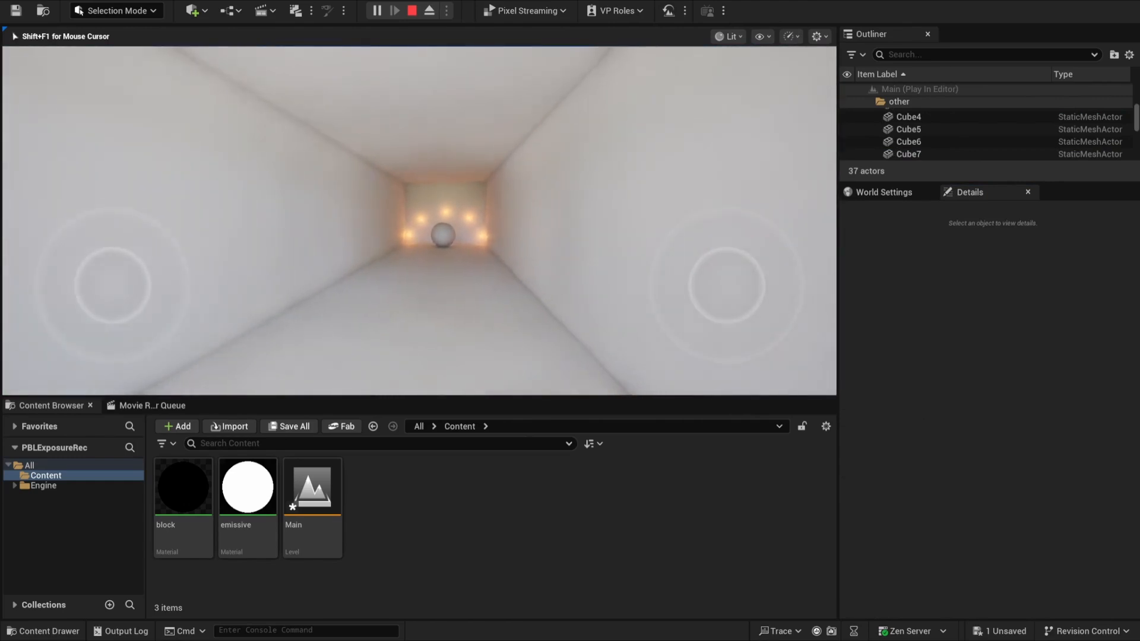
{"action": "key", "text": "w"}
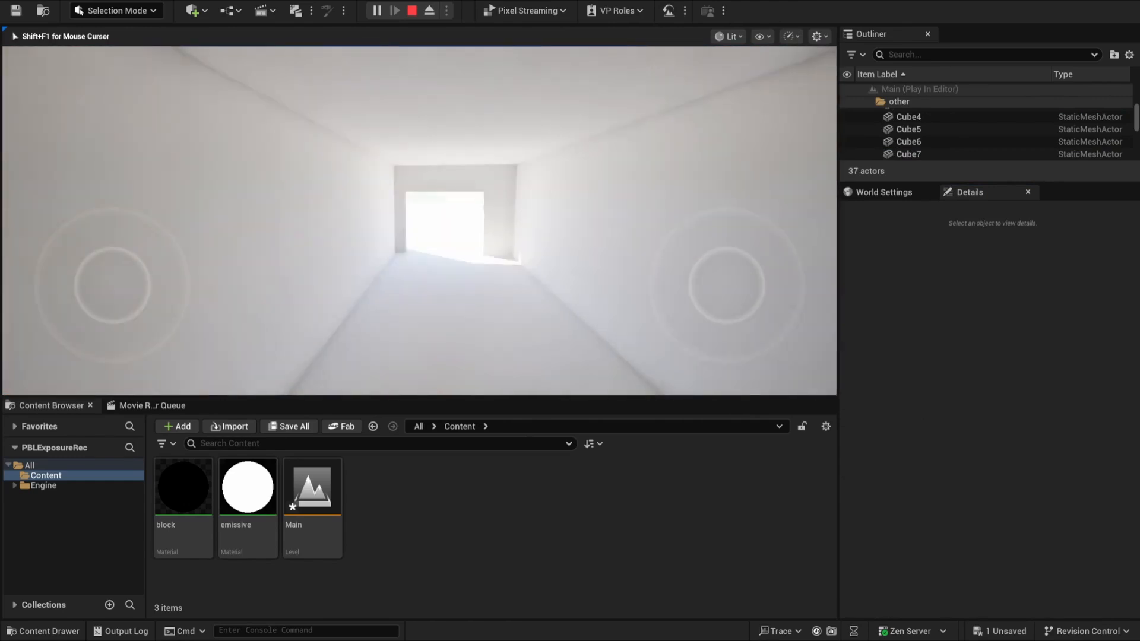
{"action": "key", "text": "w"}
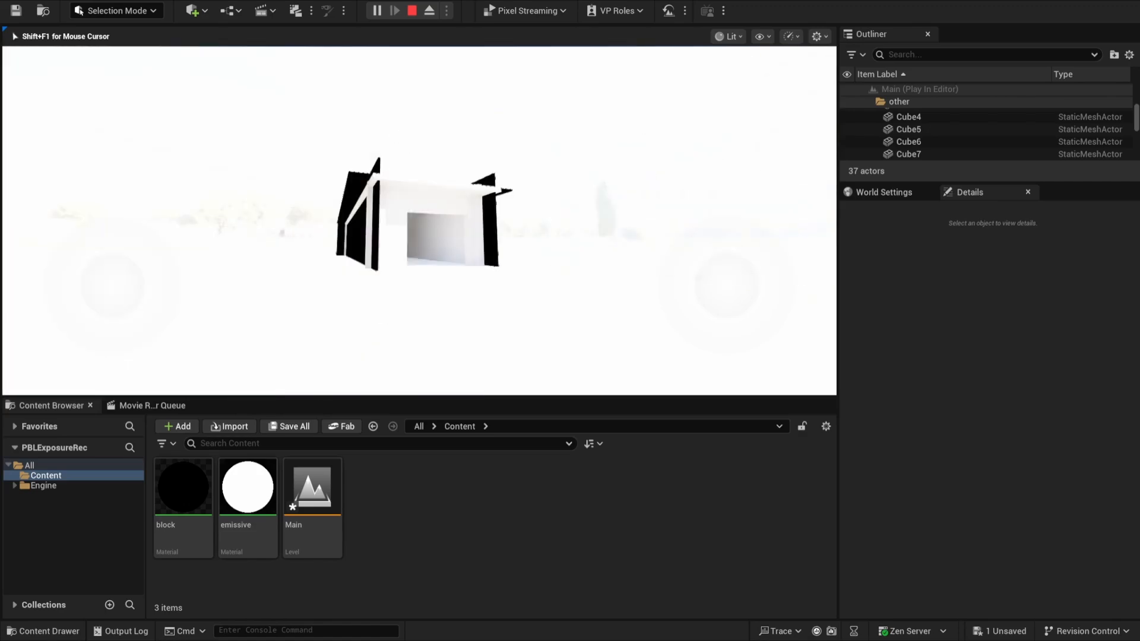
{"action": "key", "text": "Escape"}
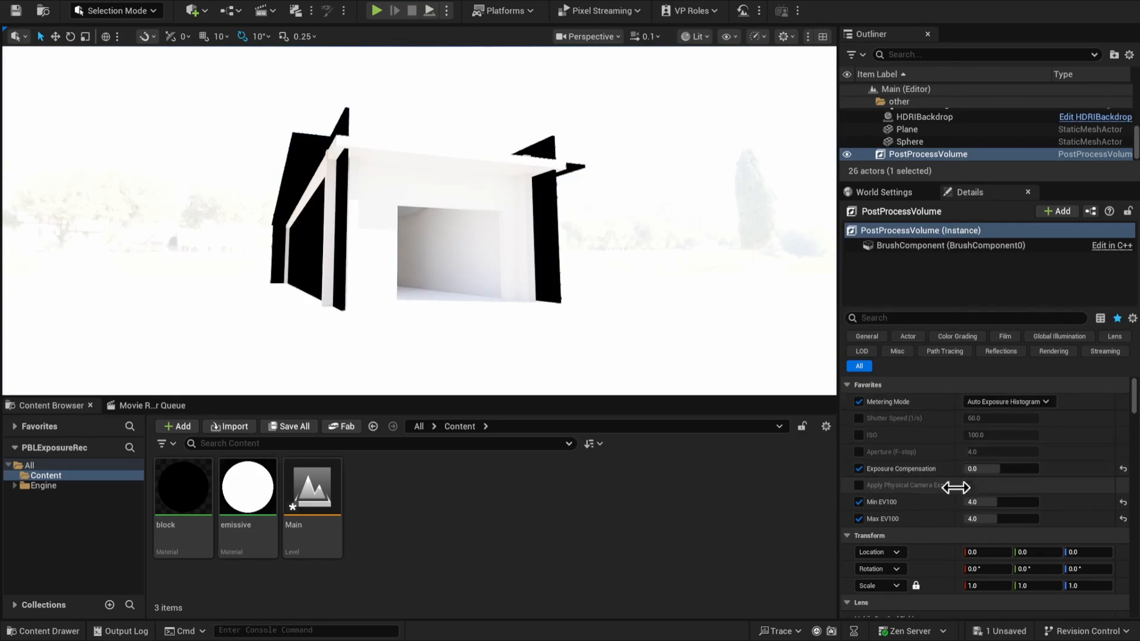
Set the Post Process Volume's Max EV100 to 14 and start playing the level
{"action": "left_click", "coordinate": [994, 517]}
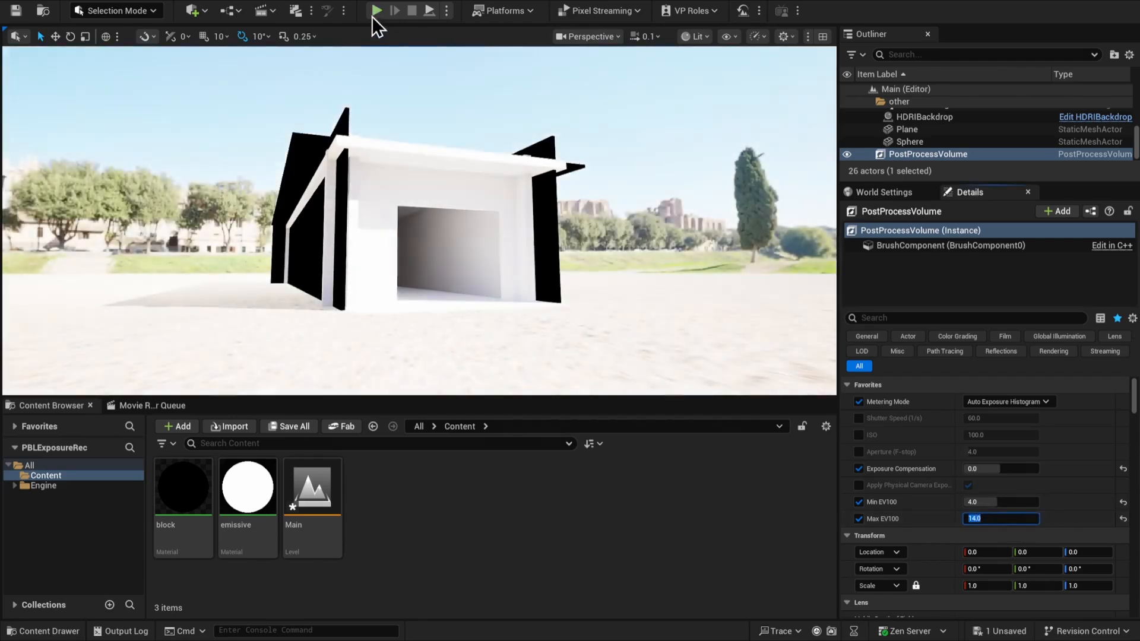
{"action": "left_click", "coordinate": [376, 10]}
Select the default pawn and set its Max Speed to 150, Acceleration to 500 and Deceleration to 1000
{"action": "scroll", "coordinate": [950, 148], "scroll_direction": "down", "scroll_amount": 2}
{"action": "left_click", "coordinate": [954, 120]}
{"action": "left_click", "coordinate": [962, 318]}
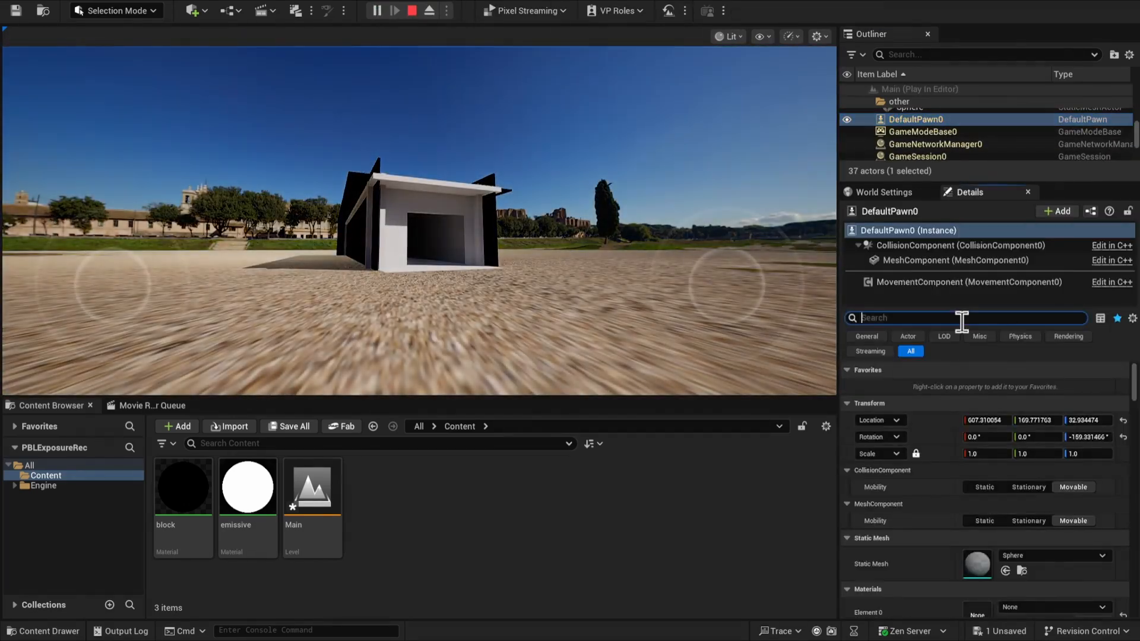
{"action": "type", "text": "mov"}
{"action": "left_click", "coordinate": [1020, 419]}
{"action": "type", "text": "150"}
{"action": "key", "text": "Tab"}
{"action": "type", "text": "600"}
{"action": "key", "text": "Tab"}
{"action": "type", "text": "1000"}
Walk the pawn in and out of the tunnel to examine how auto exposure adapts between interior and exterior
{"action": "left_click", "coordinate": [594, 261]}
{"action": "key", "text": "w"}
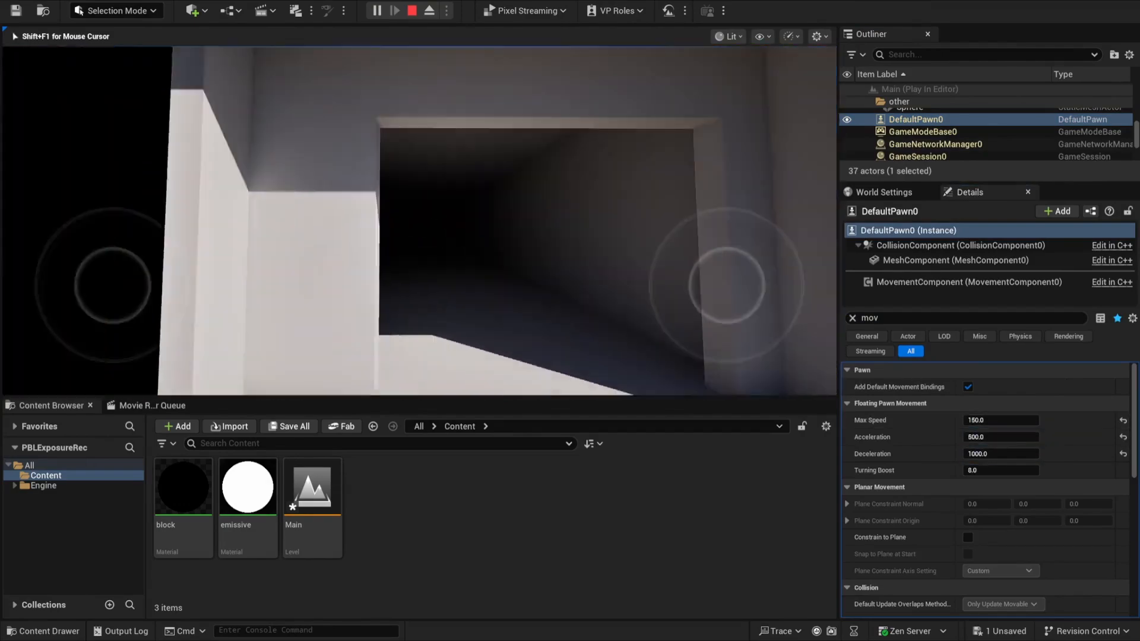
{"action": "key", "text": "w"}
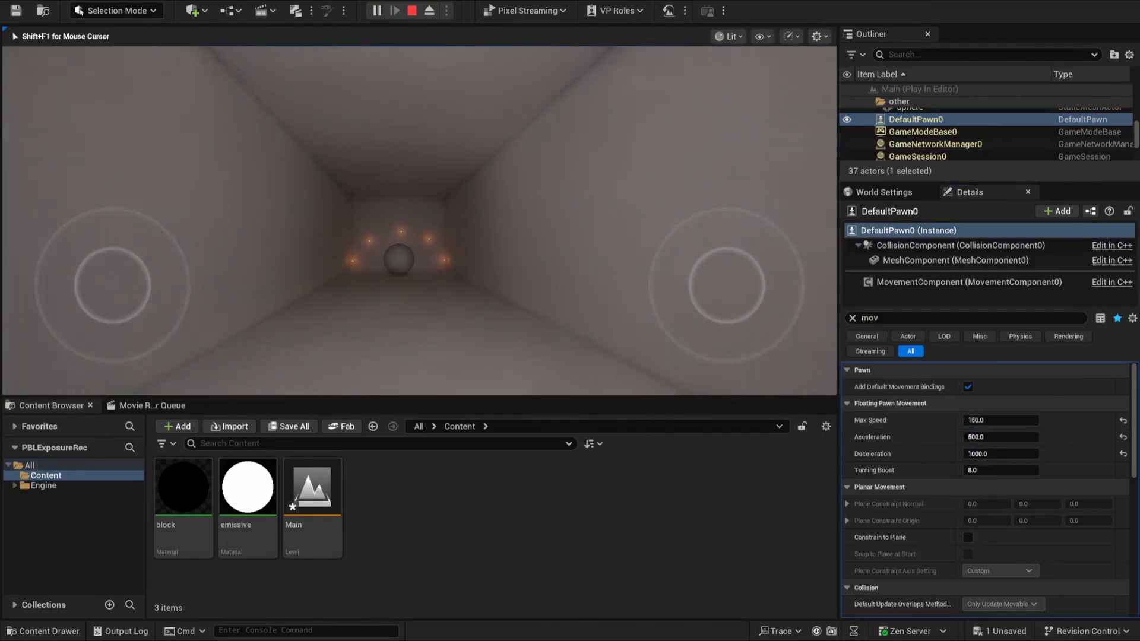
{"action": "key", "text": "w"}
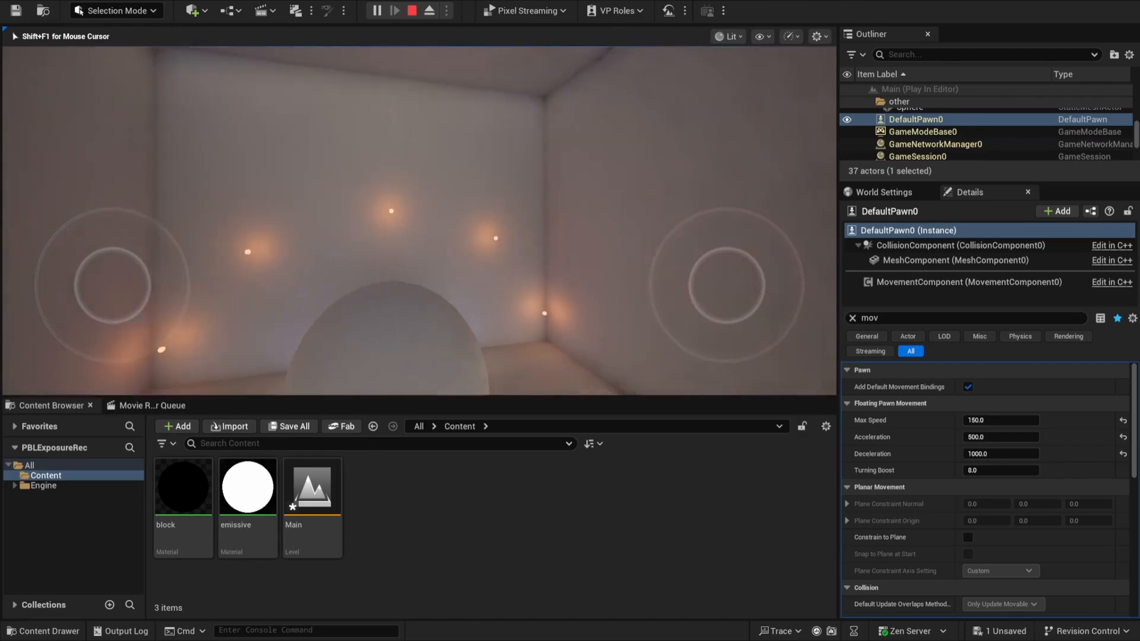
{"action": "key", "text": "w"}
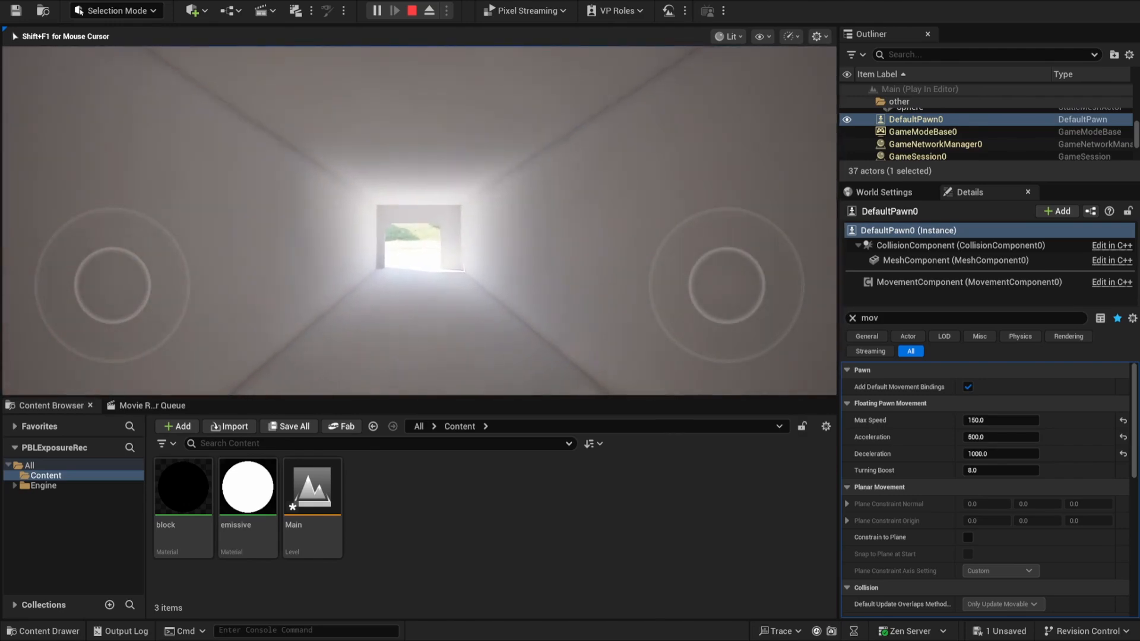
{"action": "key", "text": "w"}
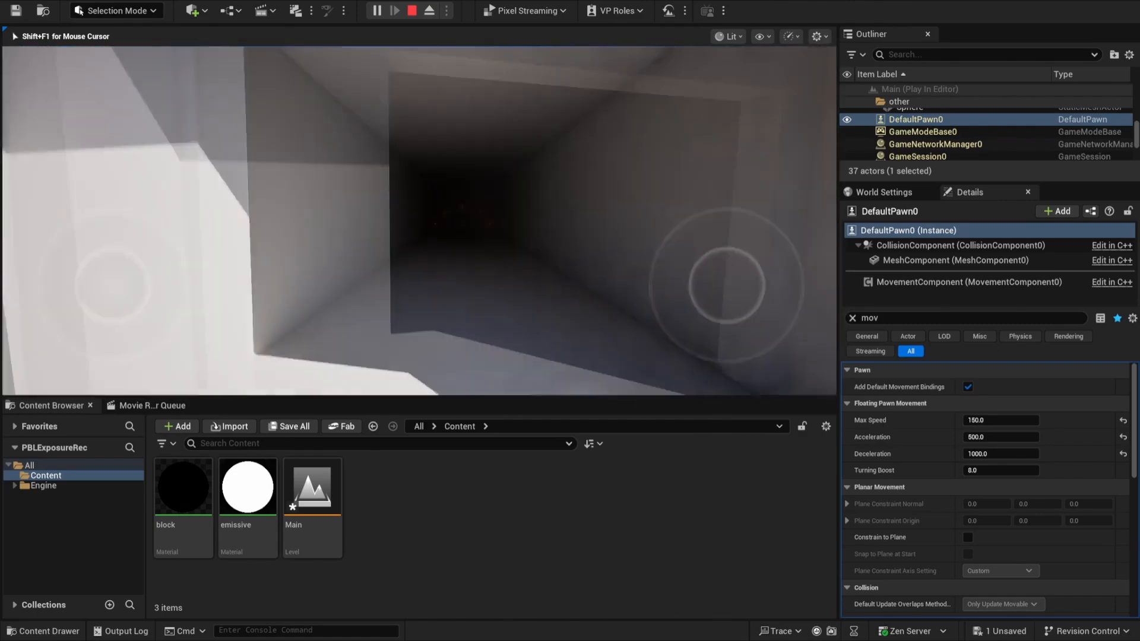
{"action": "key", "text": "s"}
{"action": "key", "text": "w"}
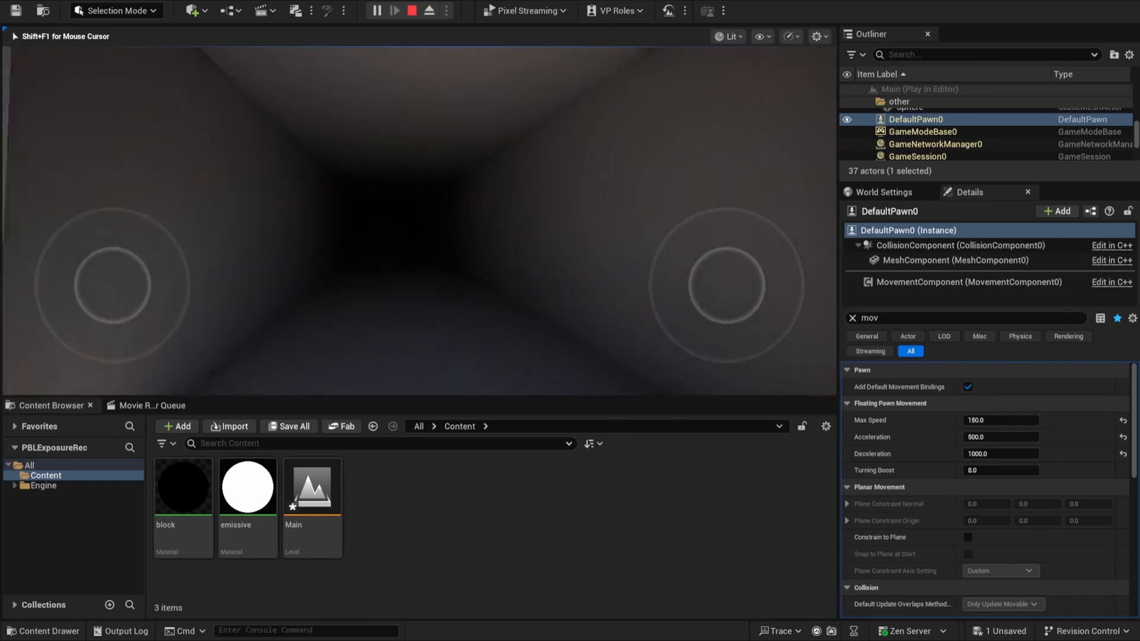